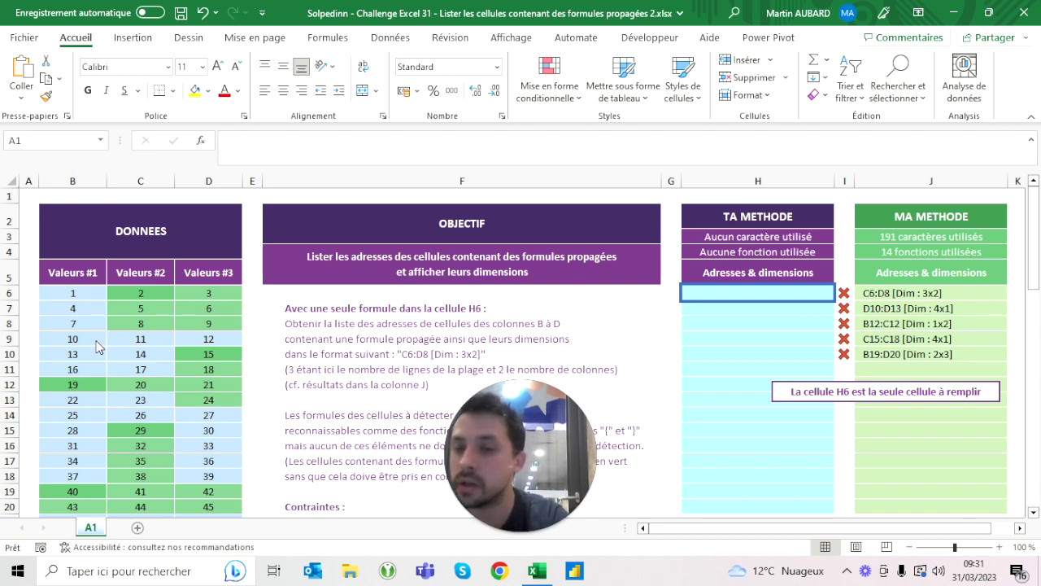
# Step: Back in the workbook, inspect B6 and B7, then try re-entering B8 as =7
pyautogui.hotkey('alt', 'Tab')
pyautogui.click(72, 293)
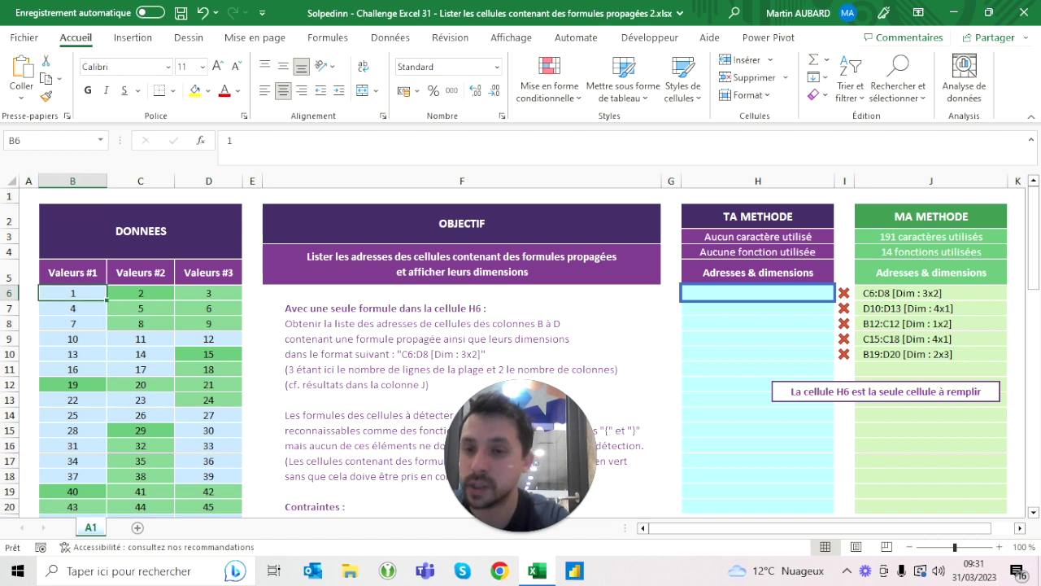
pyautogui.click(72, 309)
pyautogui.click(73, 323)
pyautogui.write('=7')
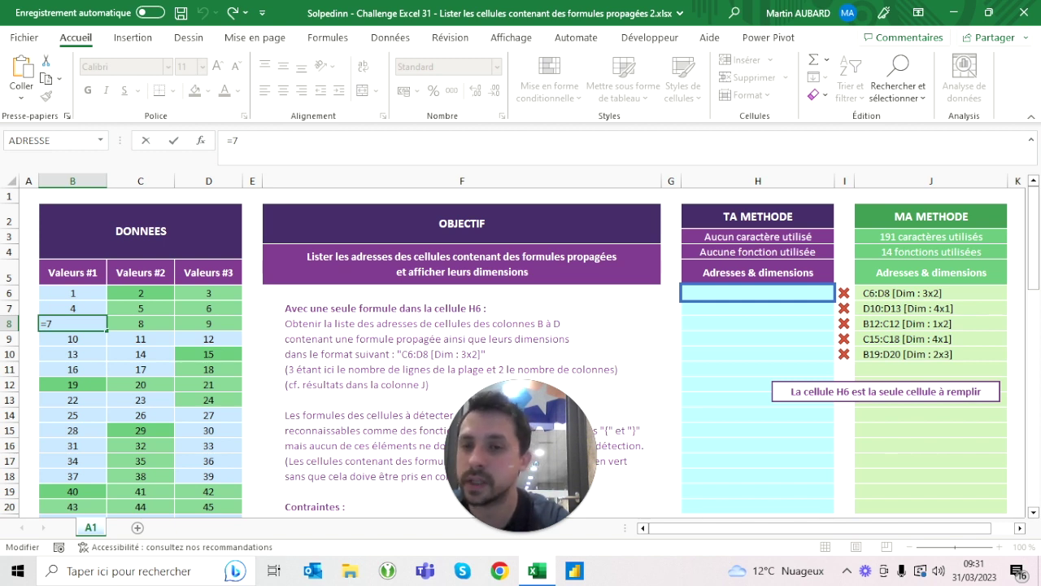
pyautogui.press('BackSpace')
pyautogui.write('+')
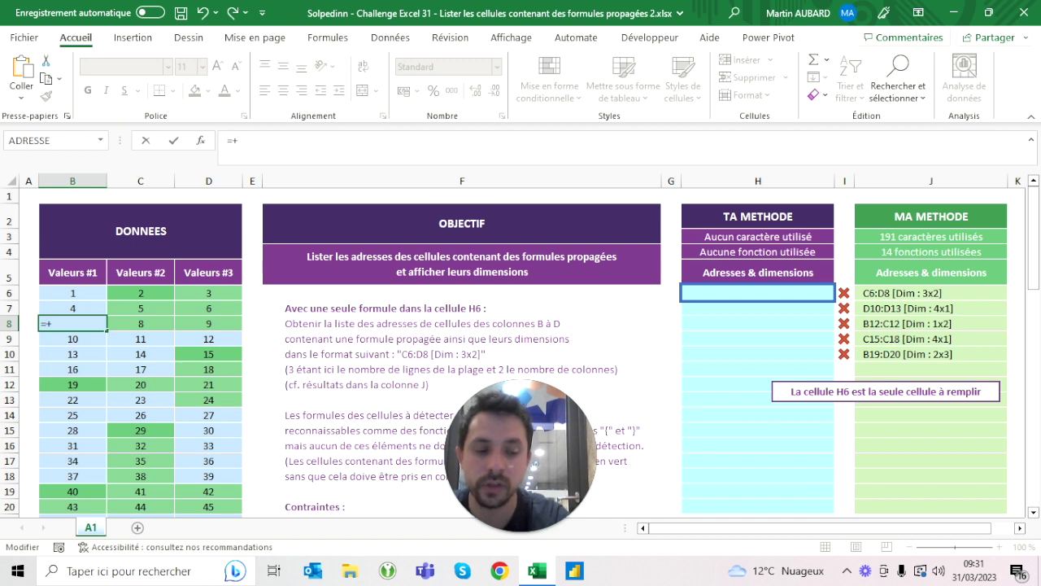
pyautogui.write('4')
pyautogui.press('BackSpace')
pyautogui.press('BackSpace')
pyautogui.write('7')
pyautogui.press('Return')
# Step: Undo the trial edits to B8 to restore the sheet's original state
pyautogui.press('Up')
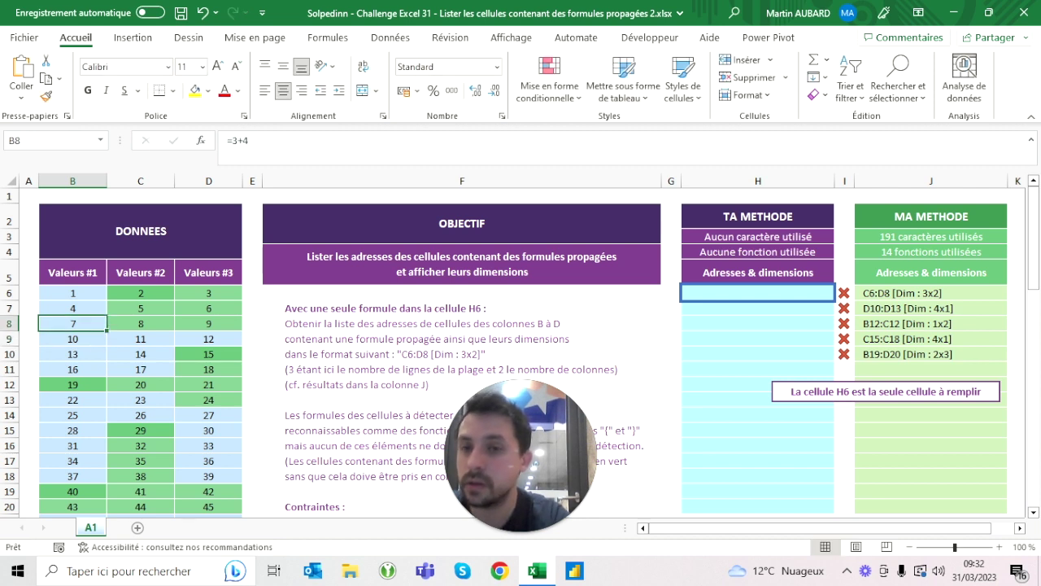
pyautogui.click(203, 12)
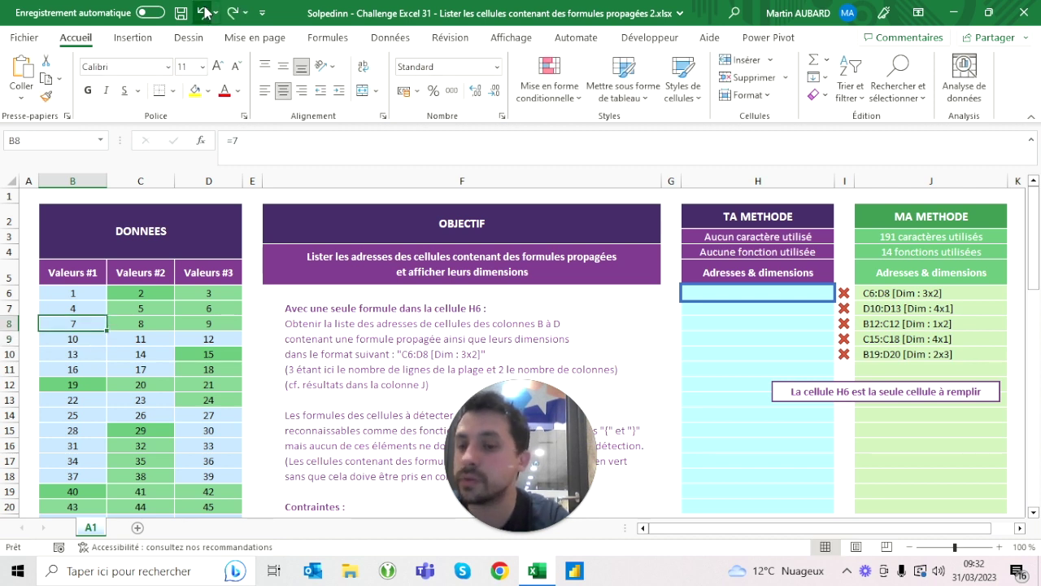
pyautogui.click(203, 13)
pyautogui.click(203, 12)
pyautogui.click(203, 12)
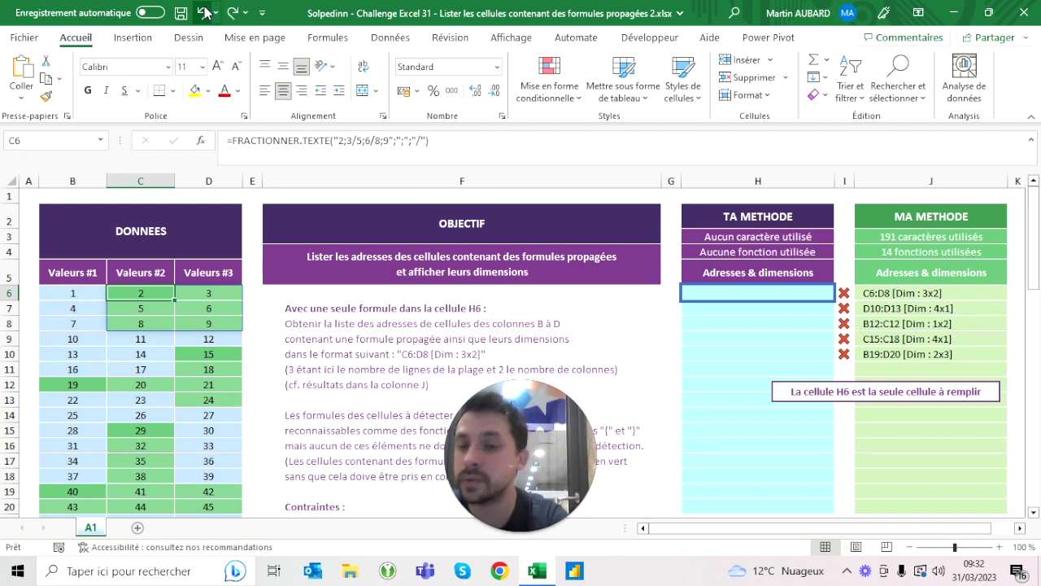
# Step: Inspect the C6 formula and the spilled ranges C6:D8, B12 and C15:C18
pyautogui.click(248, 140)
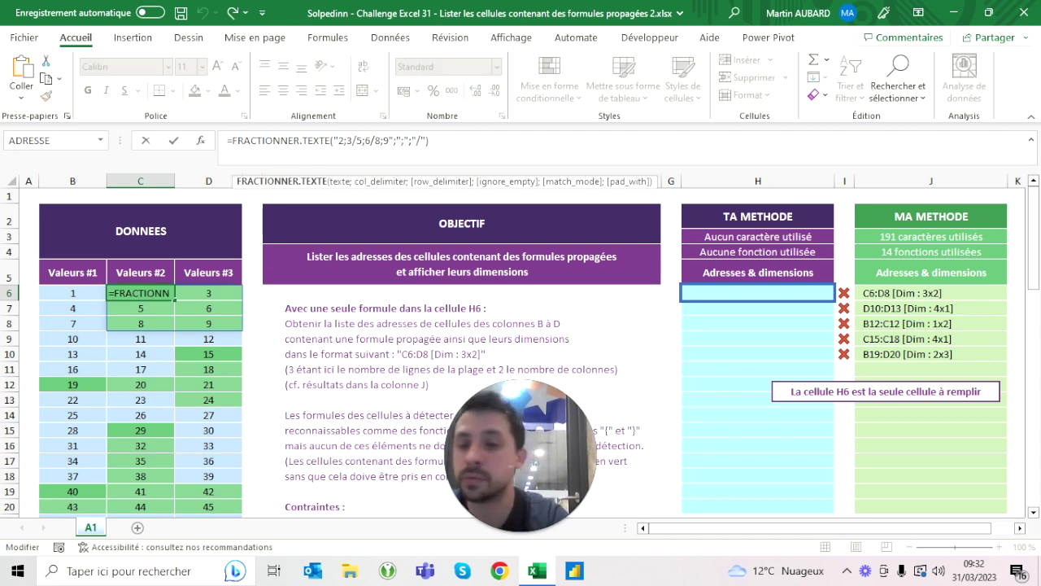
pyautogui.press('Escape')
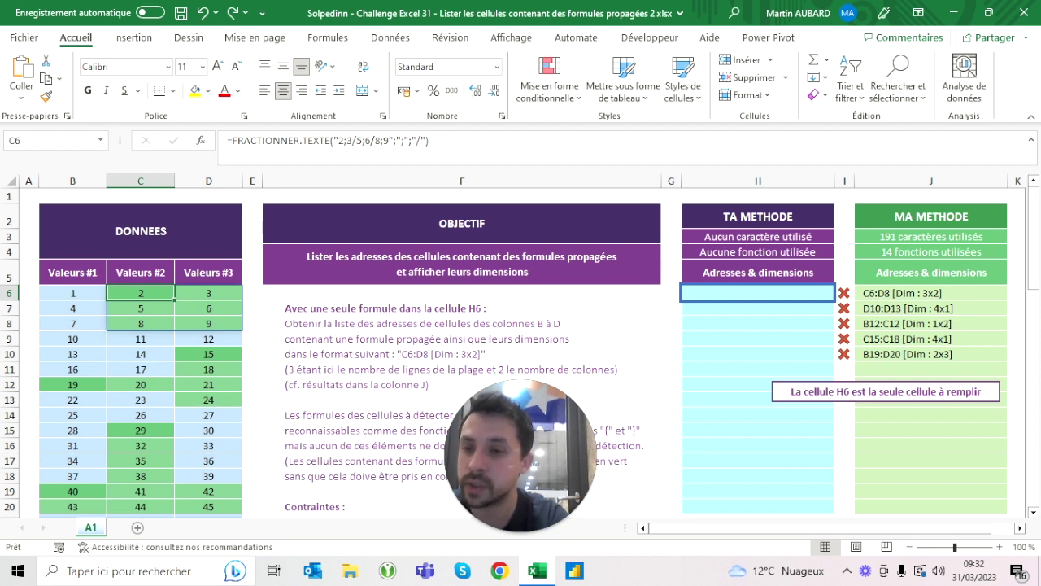
pyautogui.moveTo(140, 292); pyautogui.dragTo(209, 323)
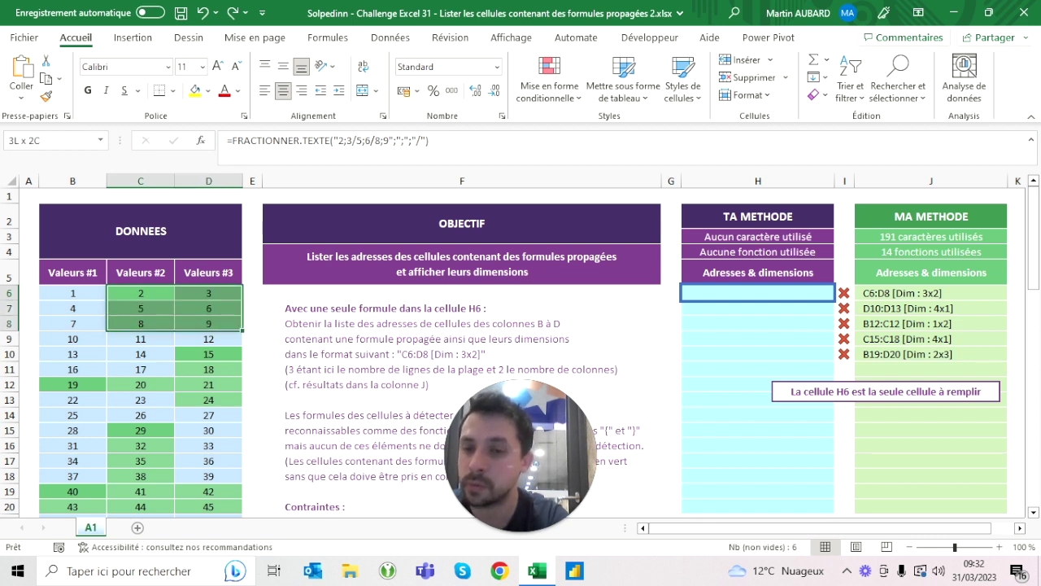
pyautogui.moveTo(208, 323); pyautogui.dragTo(208, 399)
pyautogui.moveTo(73, 383); pyautogui.dragTo(140, 384)
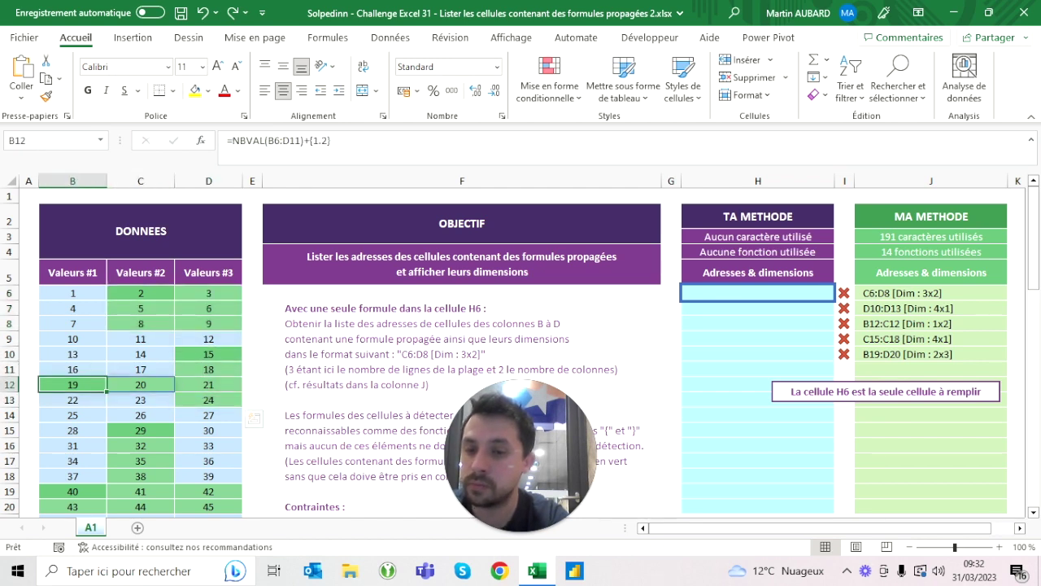
pyautogui.moveTo(140, 430); pyautogui.dragTo(140, 475)
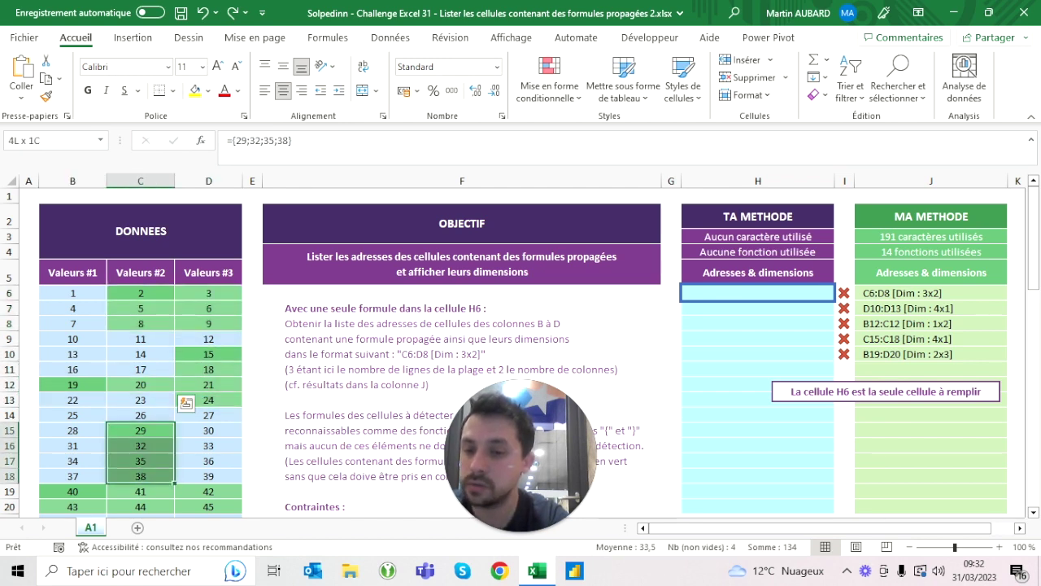
pyautogui.scroll(-3, 140, 476)
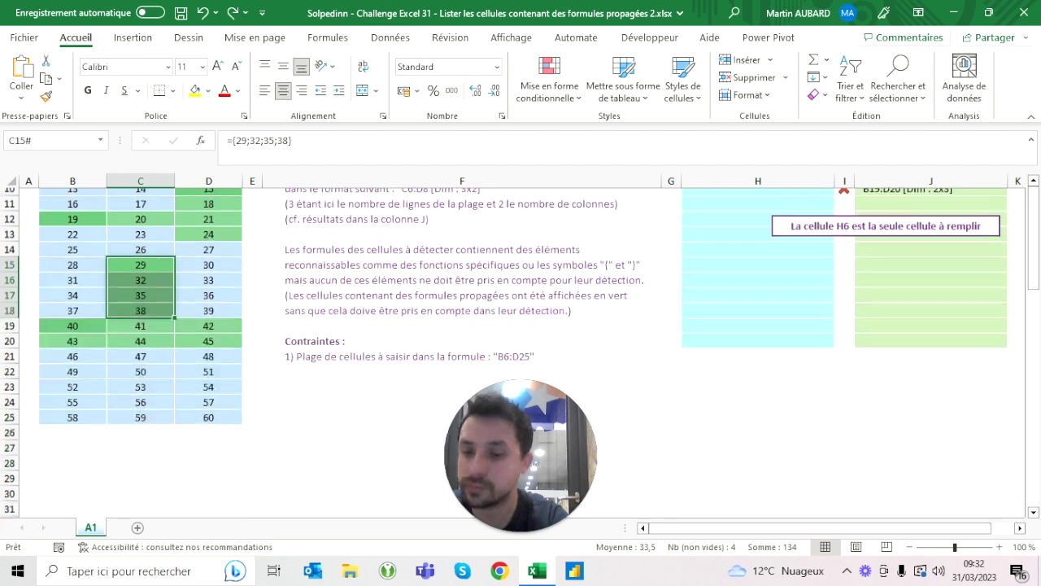
pyautogui.scroll(3, 521, 350)
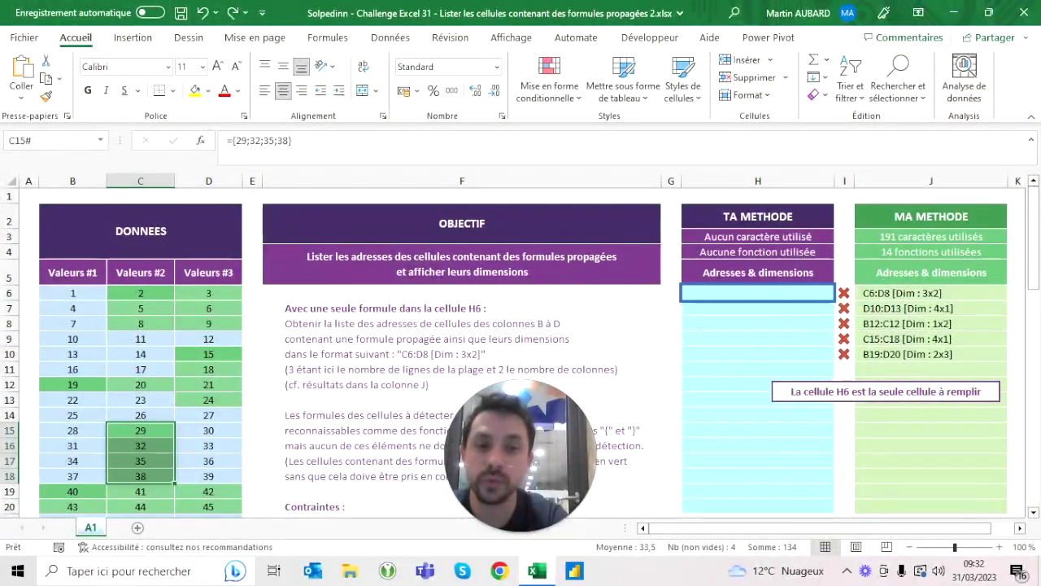
# Step: Enter =LET(t;B6:D25;t) in H6, which returns a #PROPAGATION! error
pyautogui.click(757, 273)
pyautogui.click(757, 293)
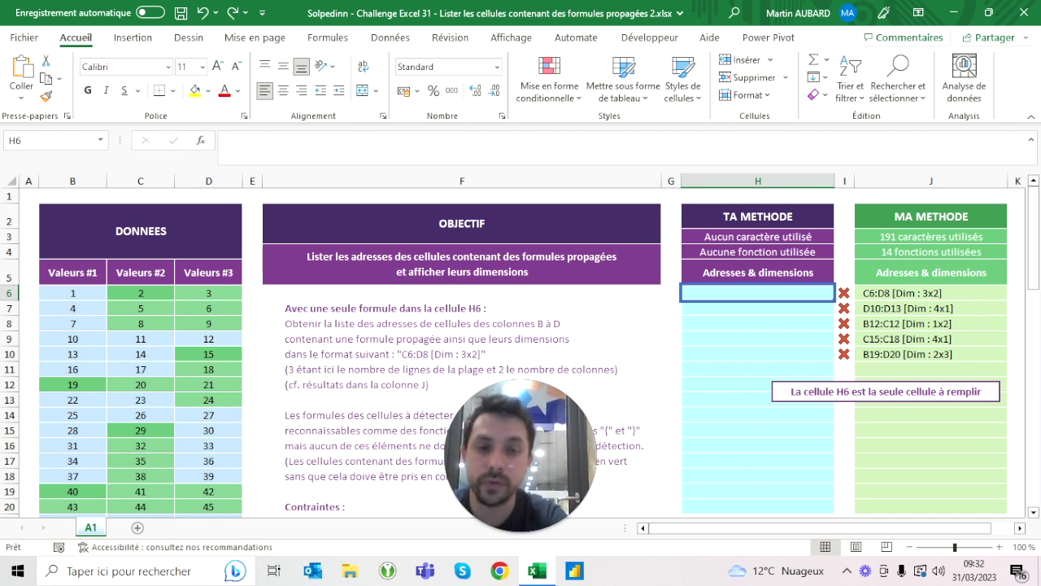
pyautogui.write('=')
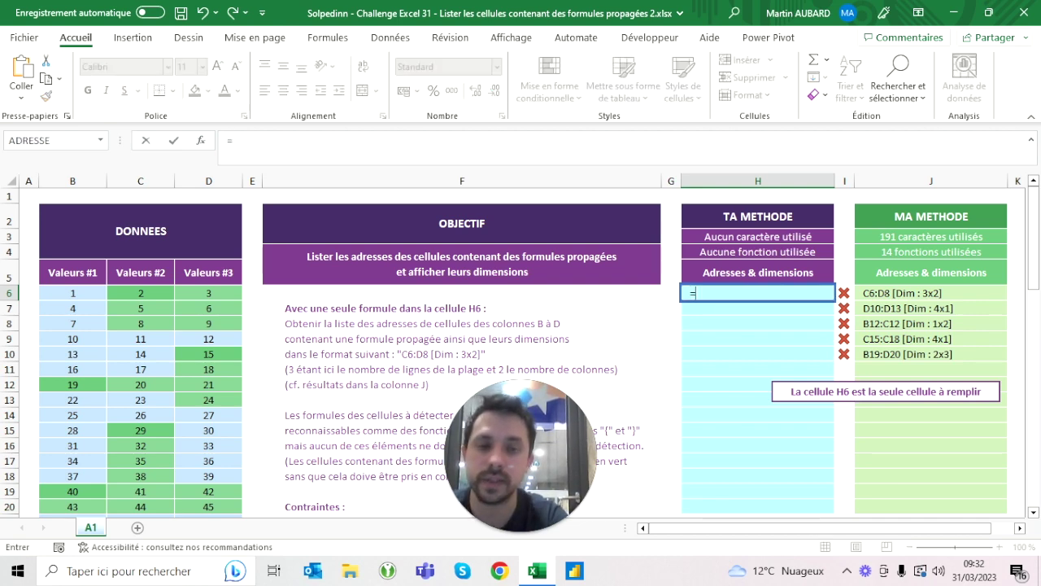
pyautogui.write('let(')
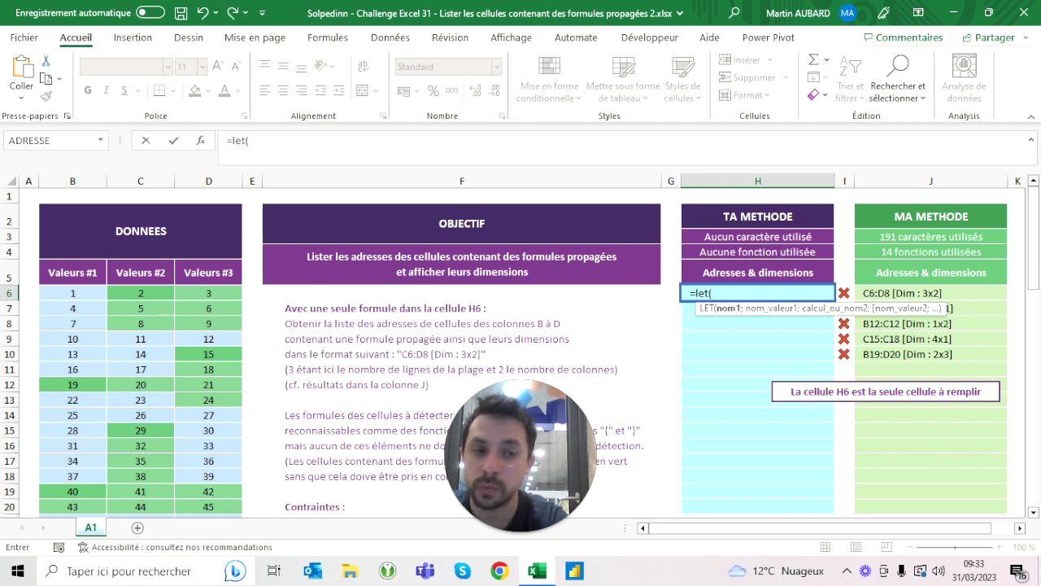
pyautogui.click(248, 140)
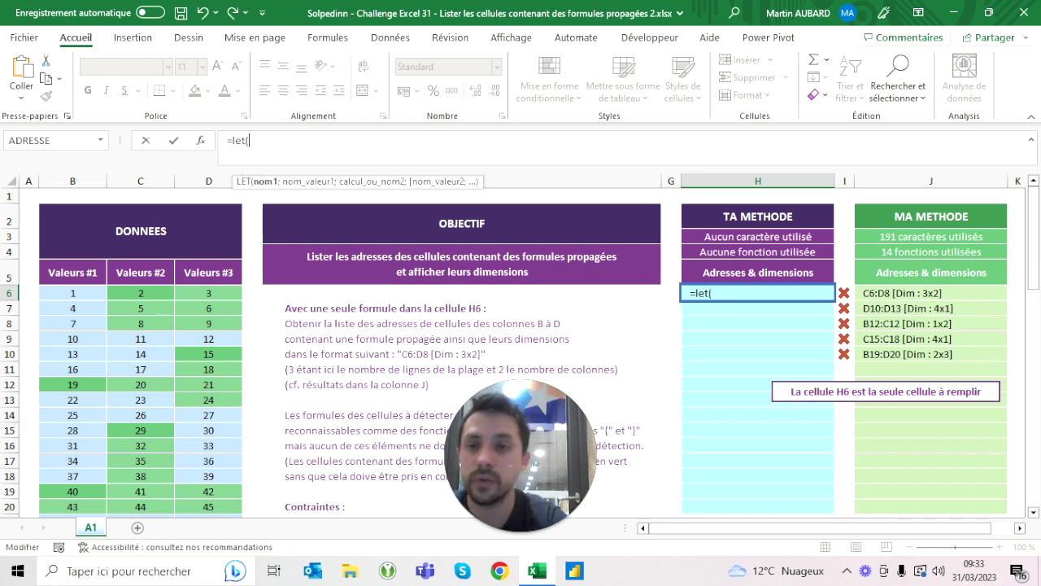
pyautogui.write('t;')
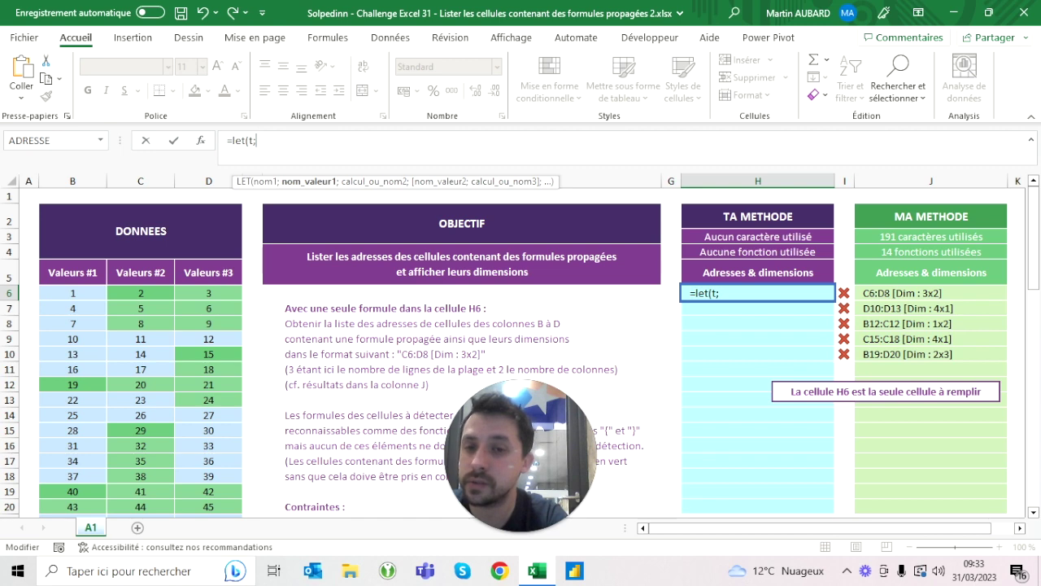
pyautogui.moveTo(72, 293); pyautogui.dragTo(208, 487)
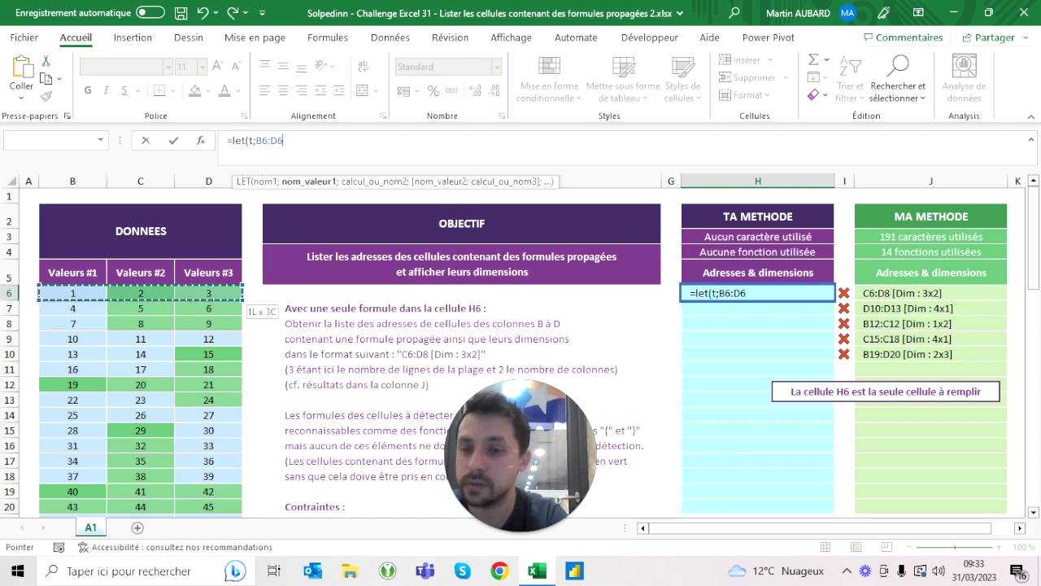
pyautogui.write(';t')
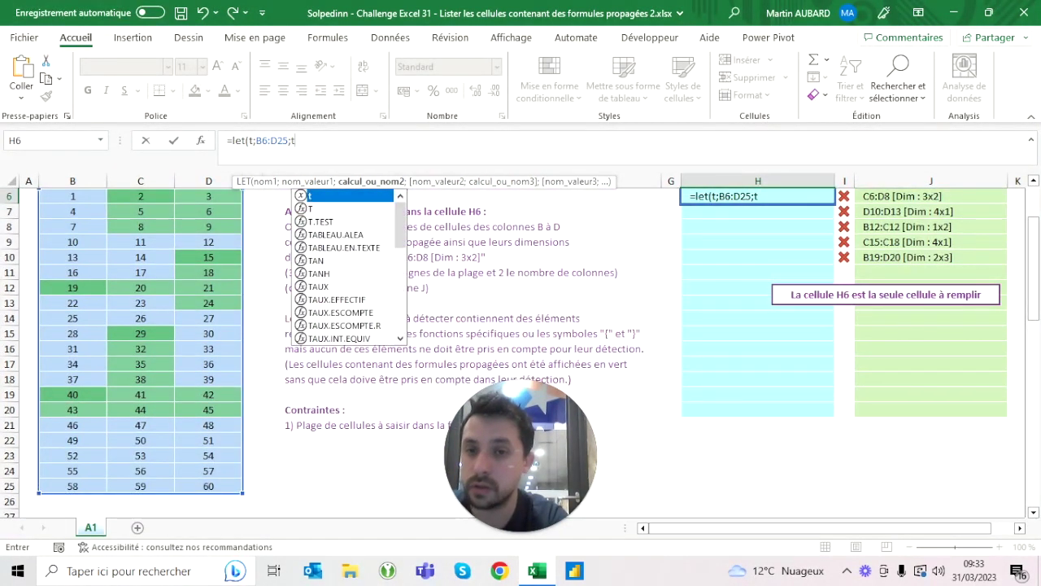
pyautogui.write(')')
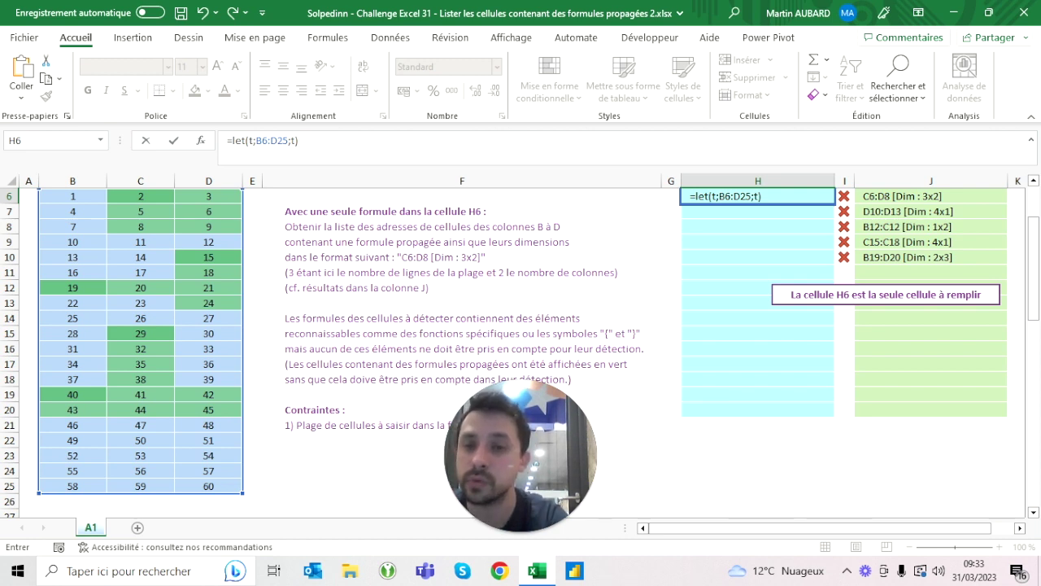
pyautogui.hotkey('ctrl', 'Return')
pyautogui.hotkey('ctrl', 'Up')
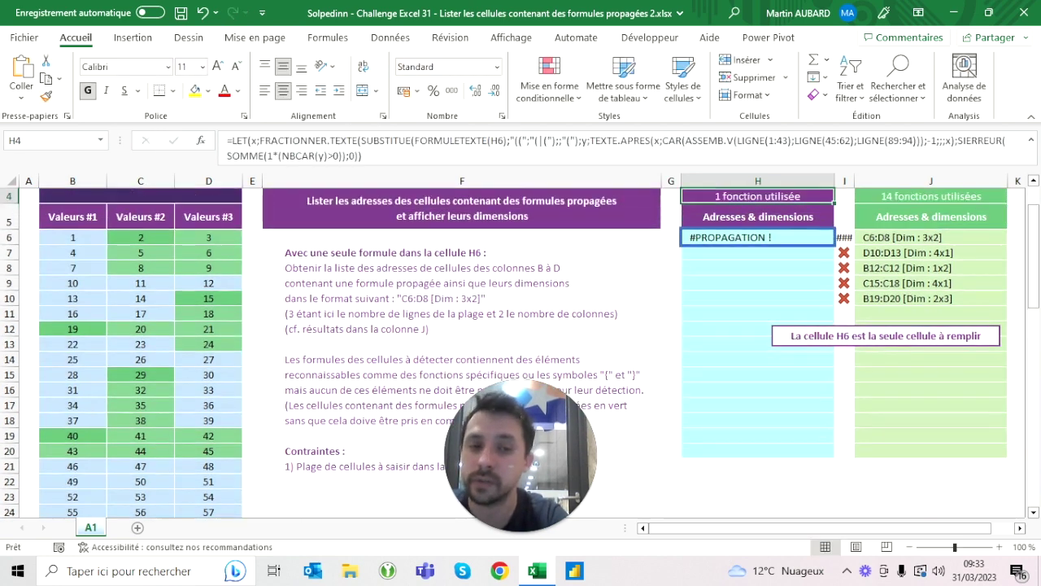
# Step: Change H6 to =LET(t;B6:D25;DANSCOL(t)) so the values 1, 2, 3… spill down column H
pyautogui.press('Down')
pyautogui.press('Down')
pyautogui.press('Down')
pyautogui.press('Down')
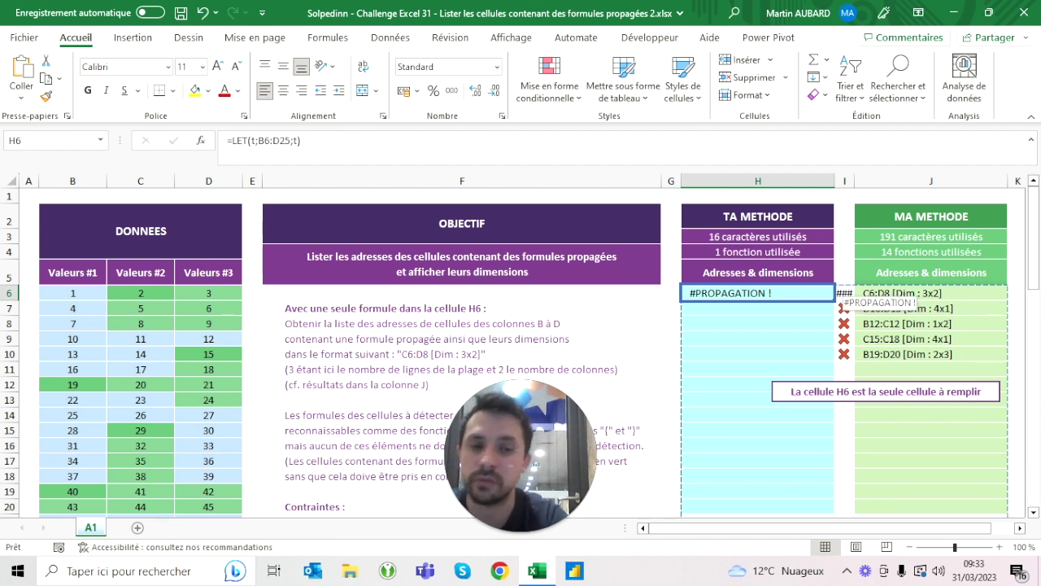
pyautogui.press('F2')
pyautogui.press('BackSpace')
pyautogui.write('danscol(t)')
pyautogui.hotkey('ctrl', 'Return')
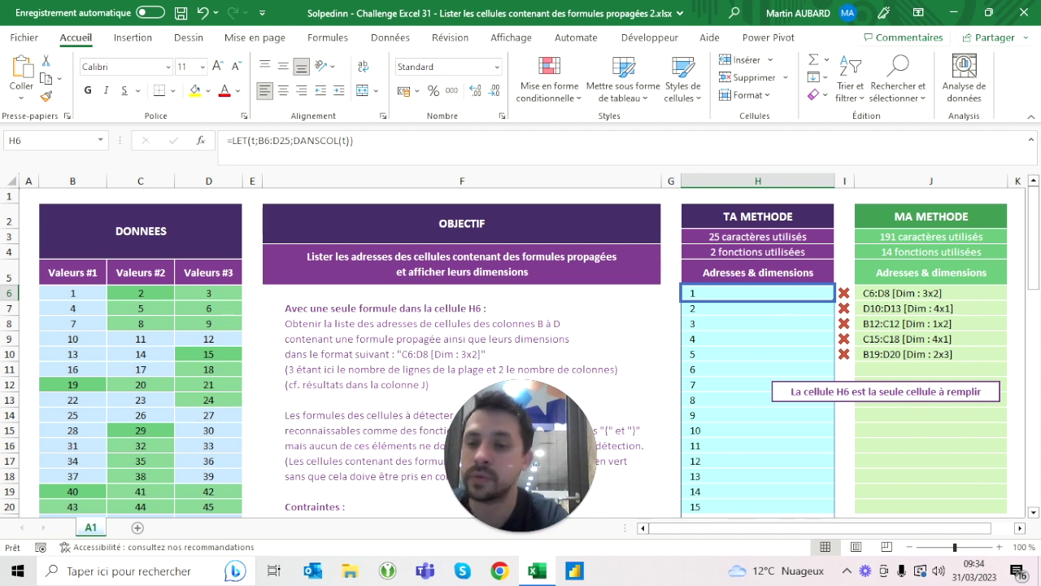
pyautogui.click(758, 273)
# Step: Replace DANSCOL's argument in H6 with MAP(t;LAMBDA(x;x))
pyautogui.click(757, 292)
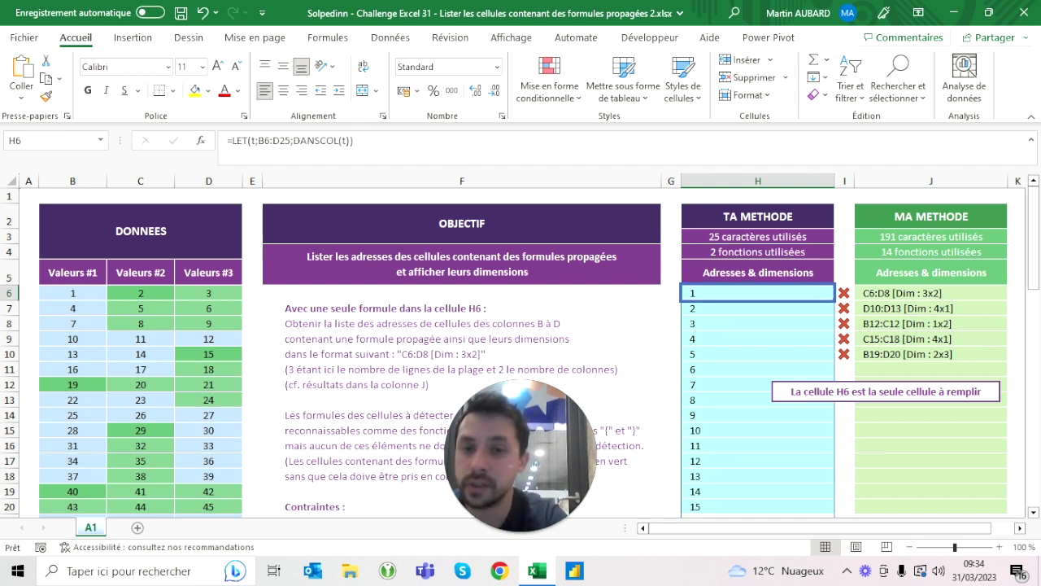
pyautogui.press('F2')
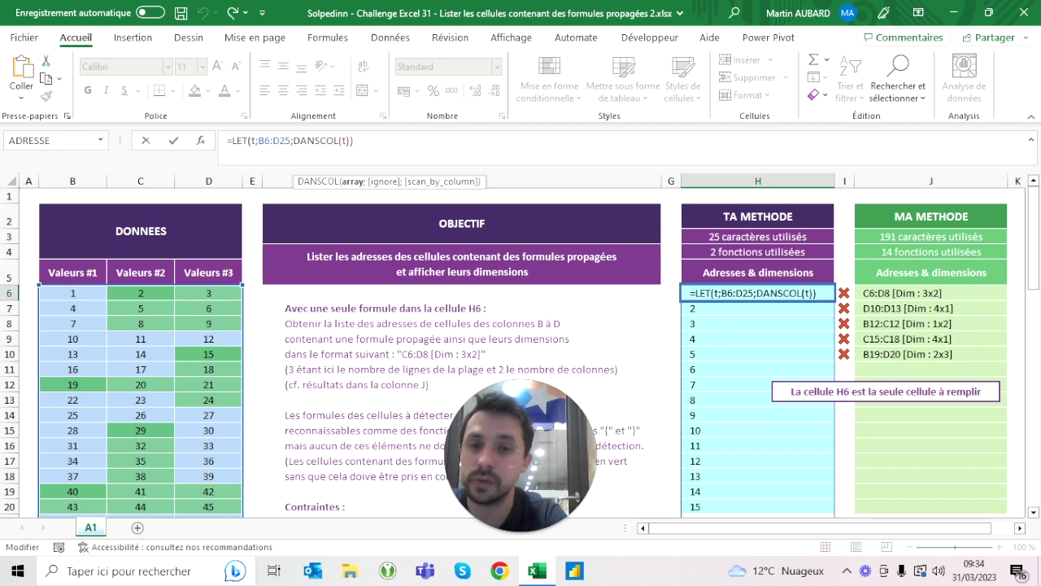
pyautogui.press('BackSpace')
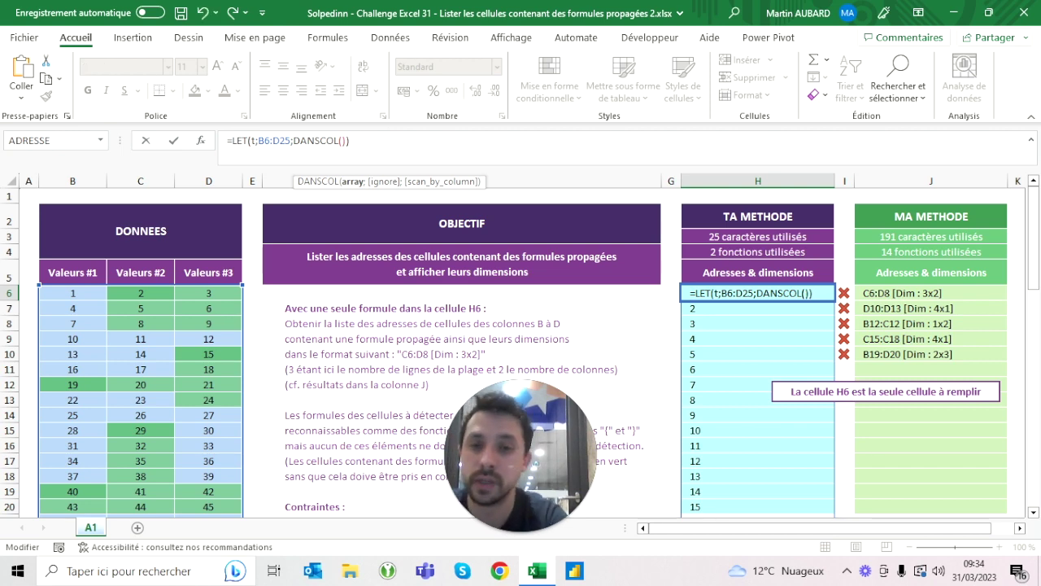
pyautogui.write('map')
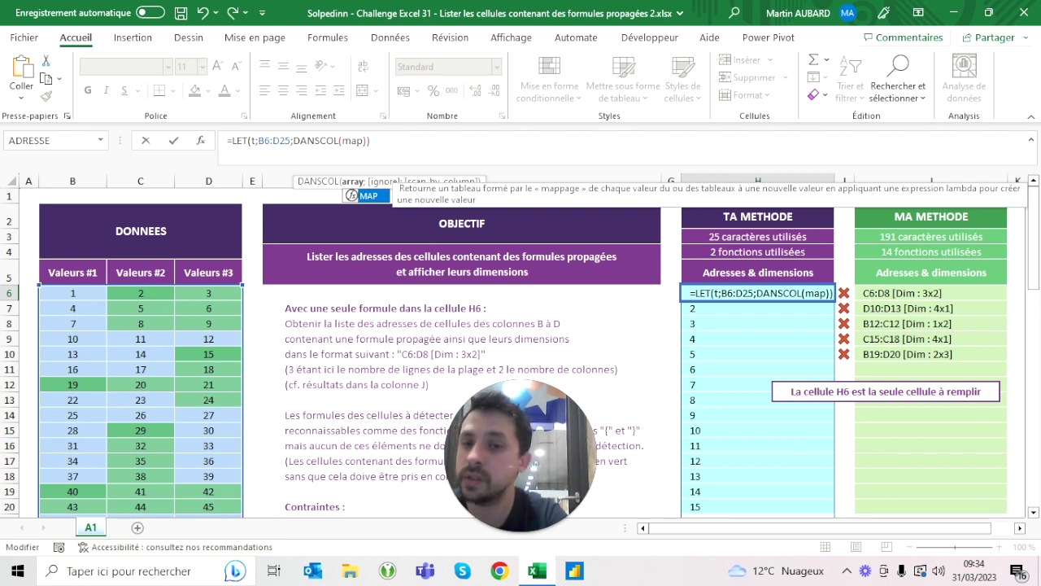
pyautogui.write('(')
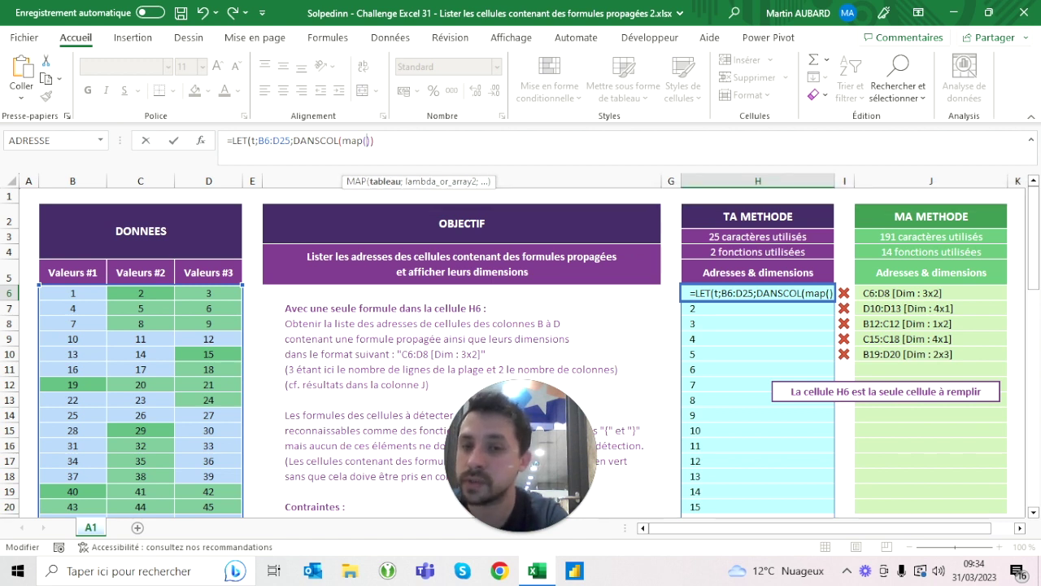
pyautogui.write('t;')
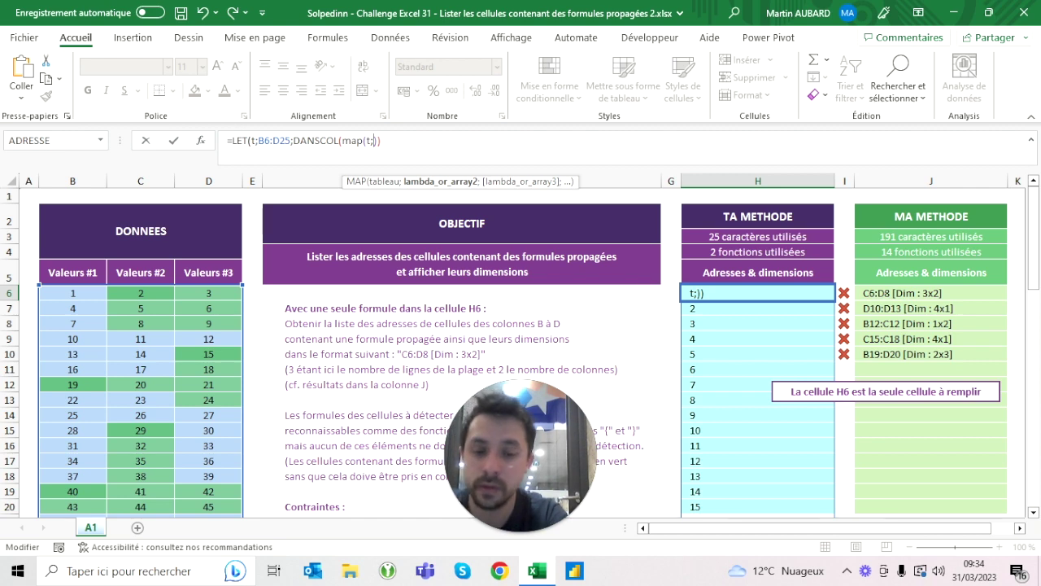
pyautogui.write('lambda(')
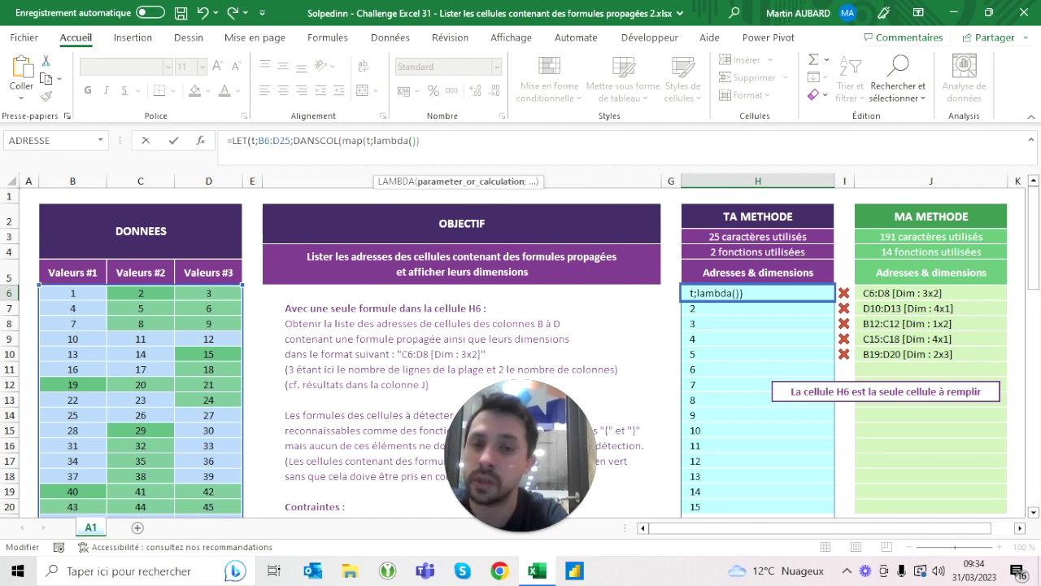
pyautogui.write('x')
pyautogui.click(368, 140)
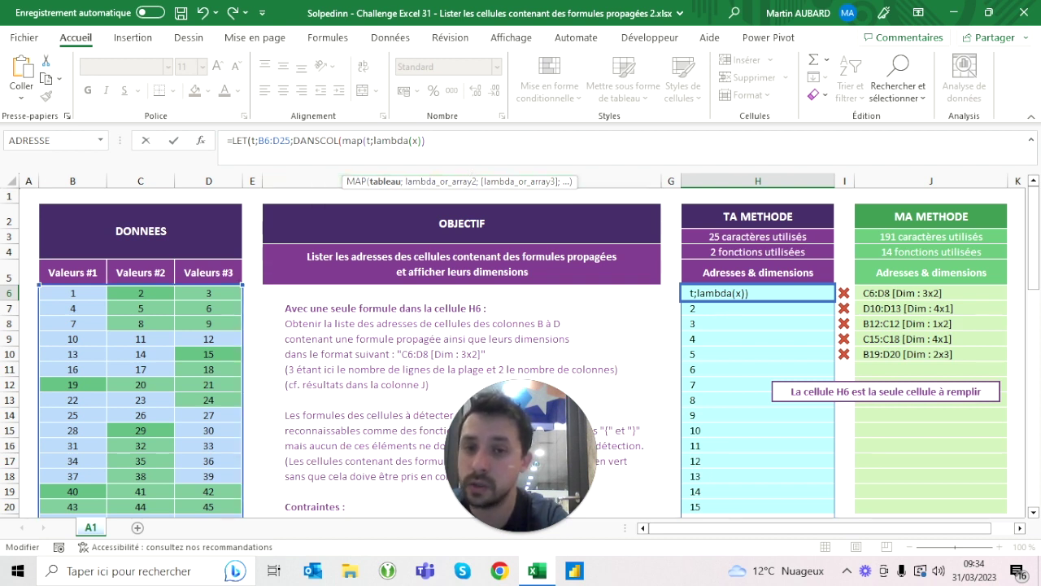
pyautogui.click(418, 140)
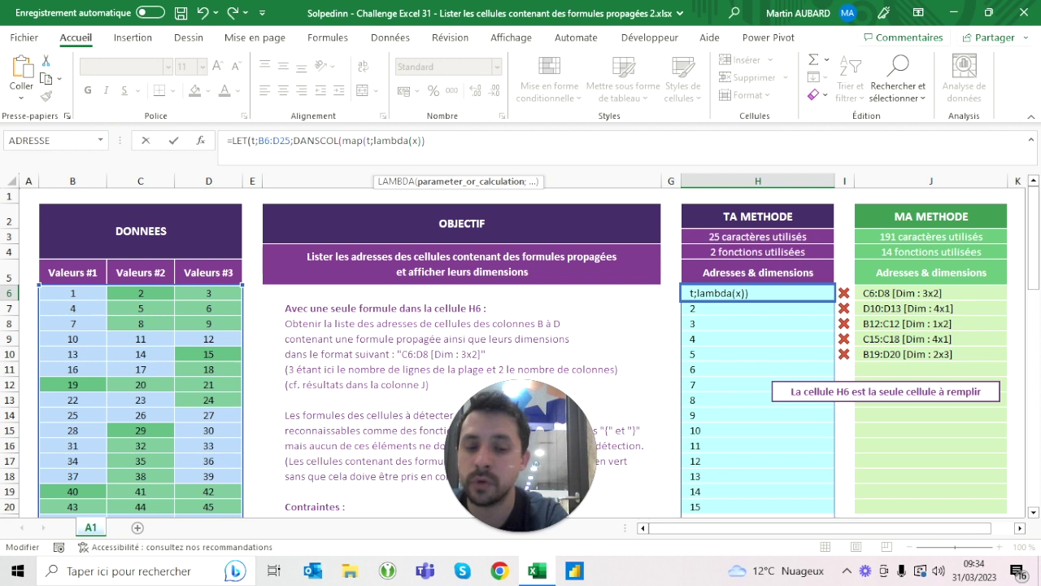
pyautogui.write(';x))')
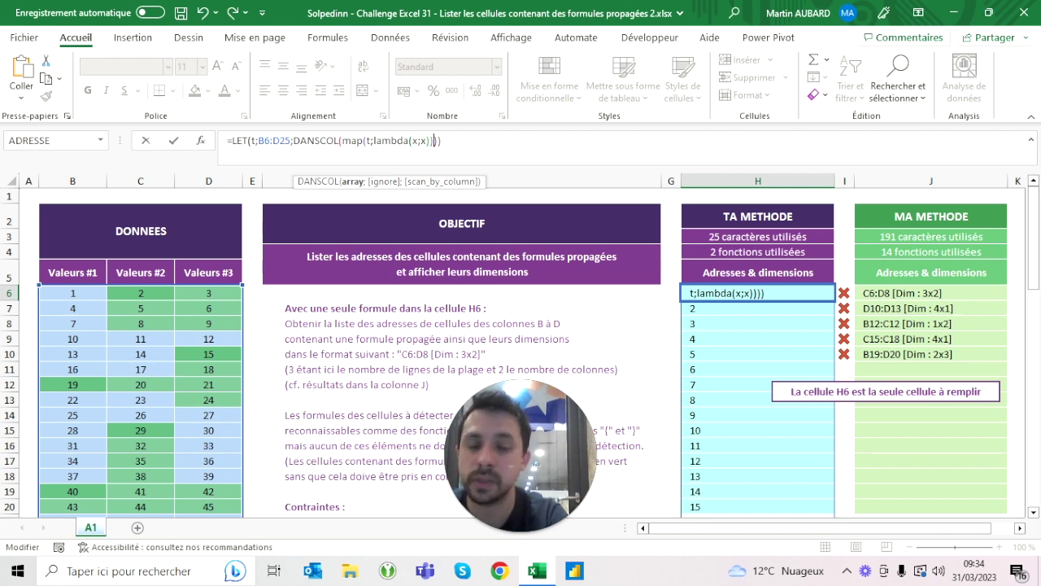
pyautogui.hotkey('ctrl', 'Return')
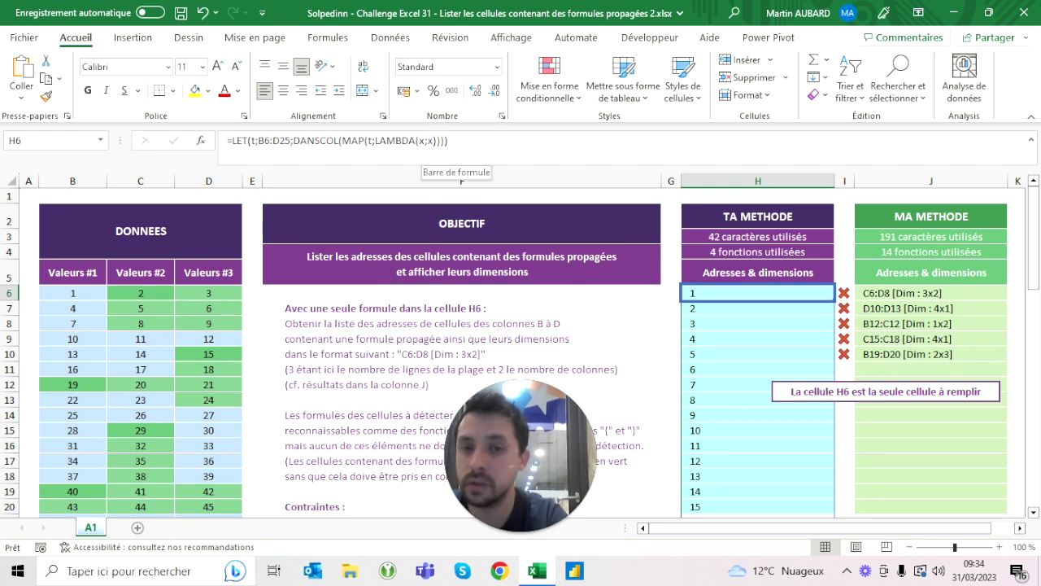
pyautogui.click(432, 141)
# Step: Make the LAMBDA body LIGNE(x) so H6 spills row numbers
pyautogui.write('ligne(')
pyautogui.press('Right')
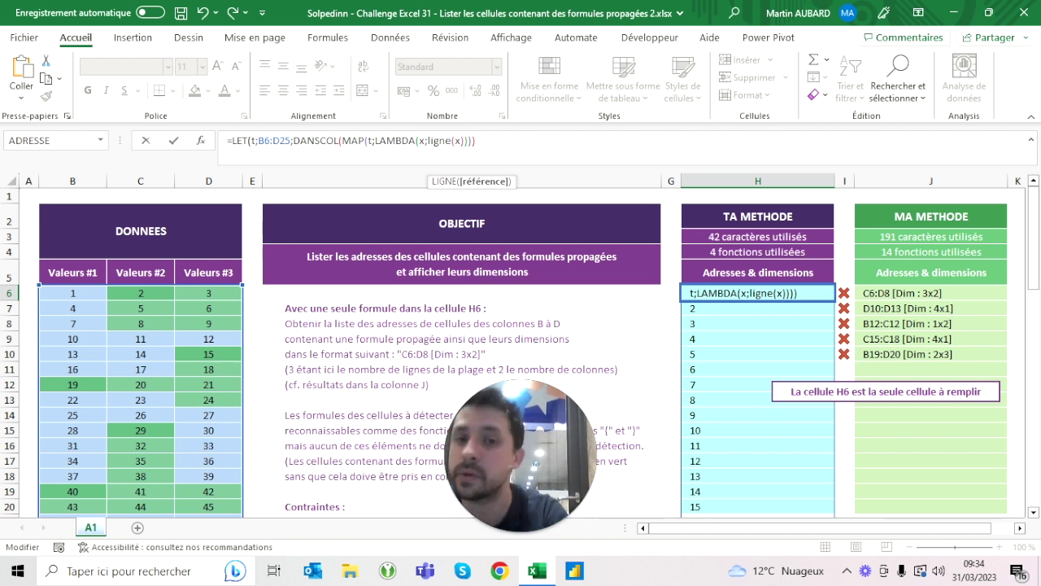
pyautogui.write(')')
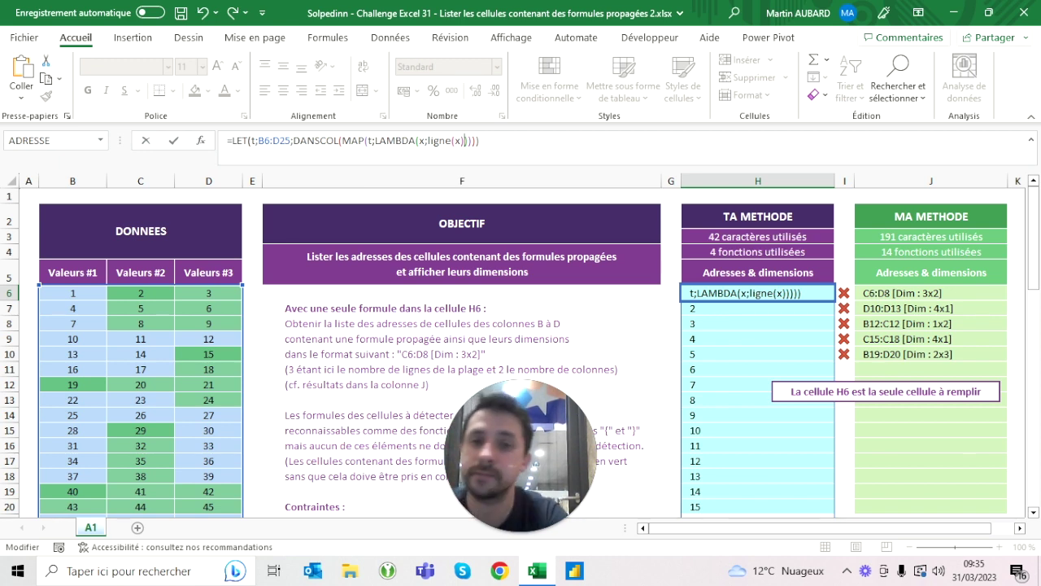
pyautogui.hotkey('ctrl', 'Return')
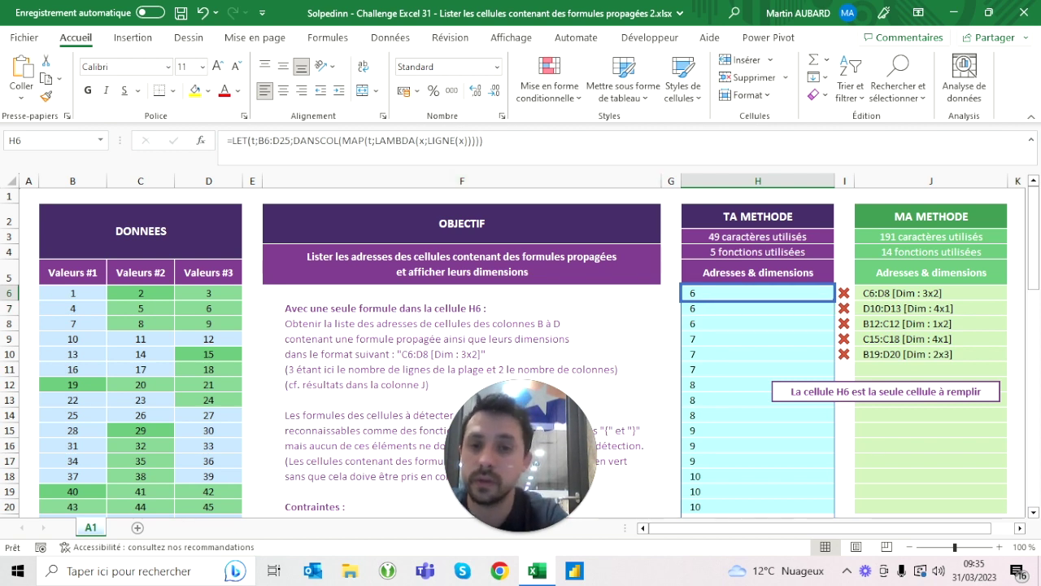
# Step: Append &"-"&COLONNE(x) to the LAMBDA body to spill pairs like 6-2, 6-3
pyautogui.click(457, 140)
pyautogui.write('&"-"&colonne(')
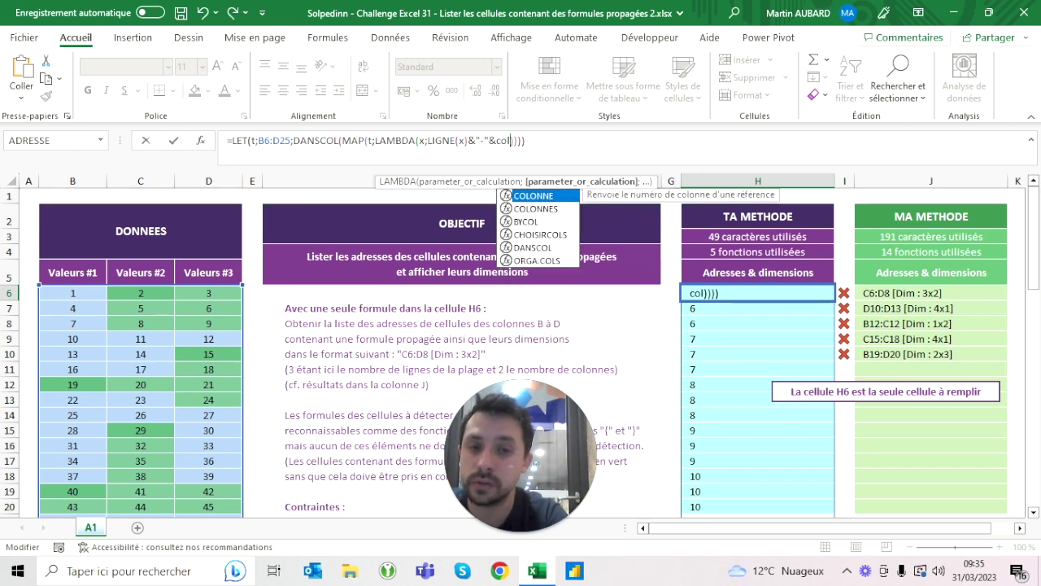
pyautogui.write('x)')
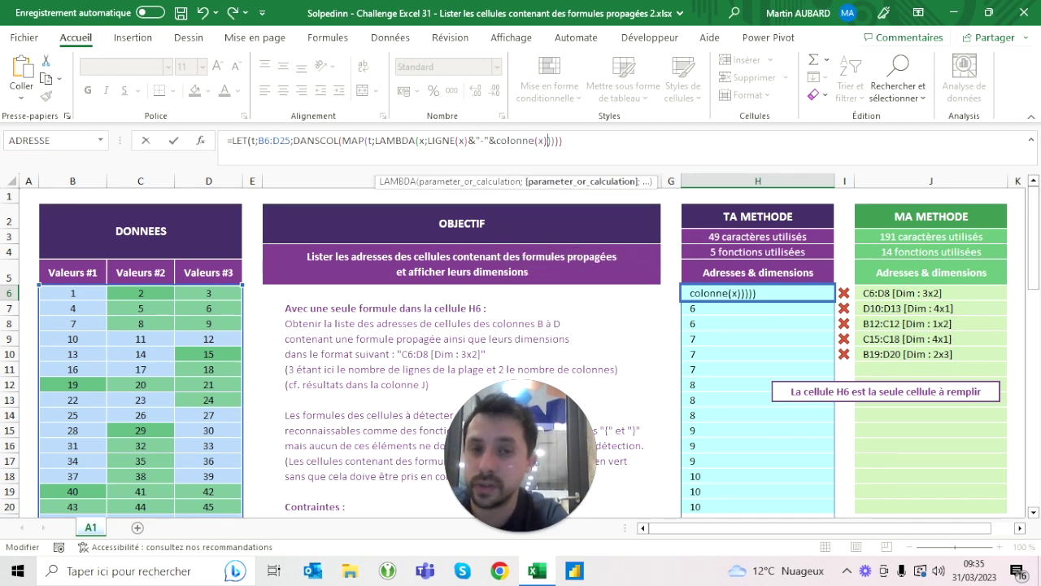
pyautogui.moveTo(467, 141); pyautogui.dragTo(497, 140)
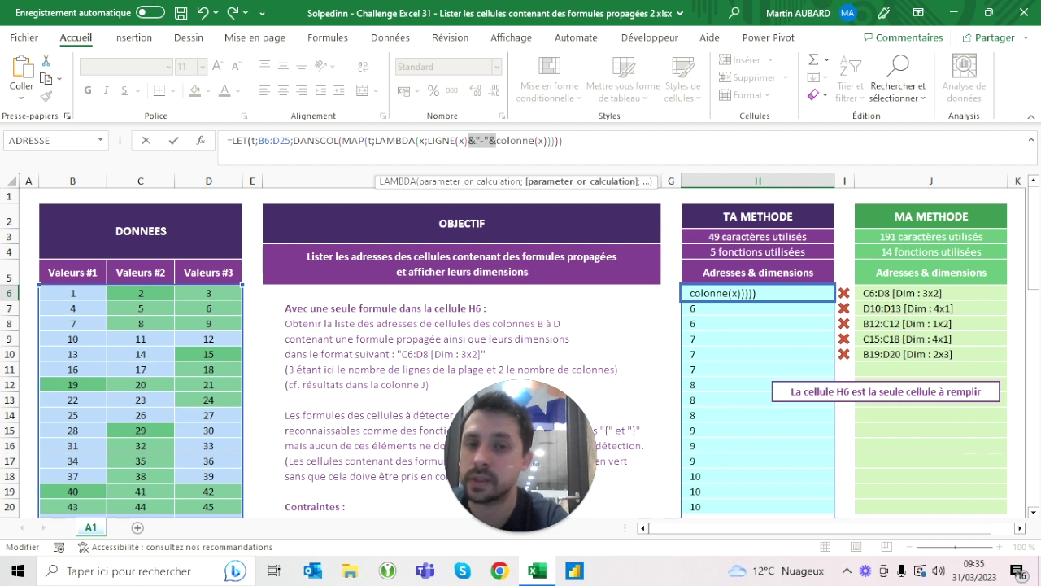
pyautogui.click(497, 141)
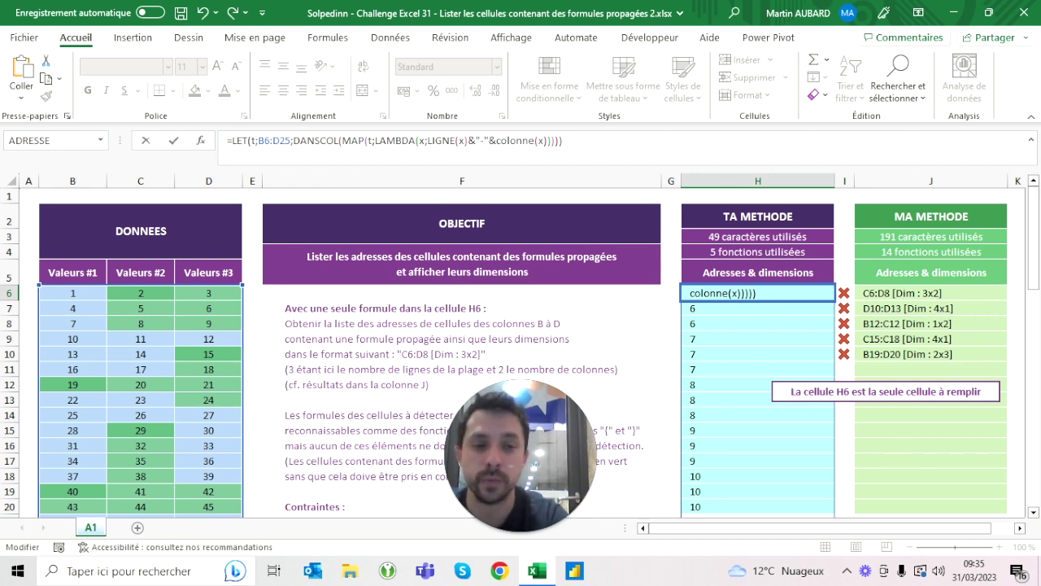
pyautogui.hotkey('ctrl', 'Return')
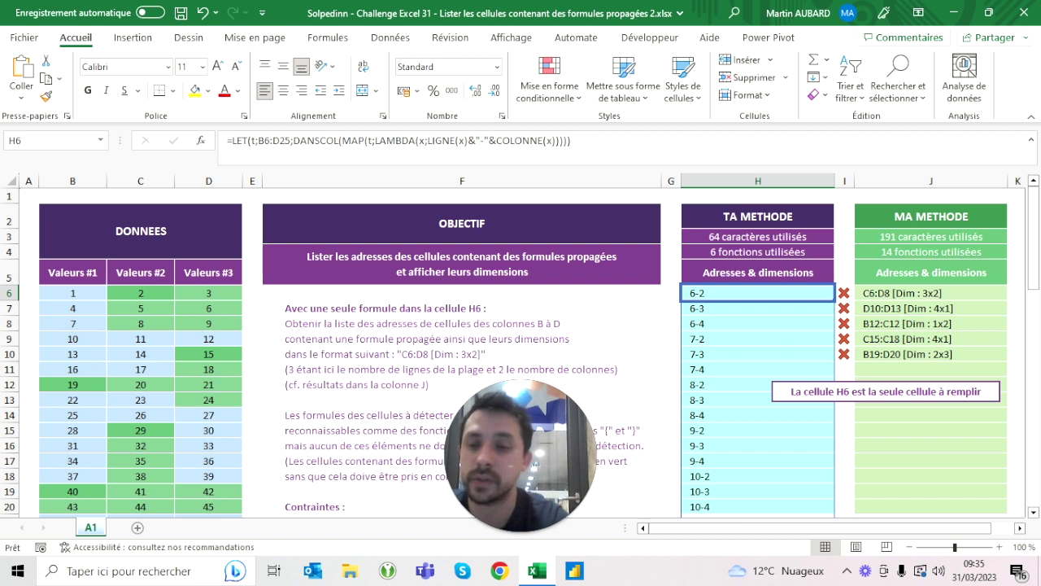
pyautogui.click(73, 293)
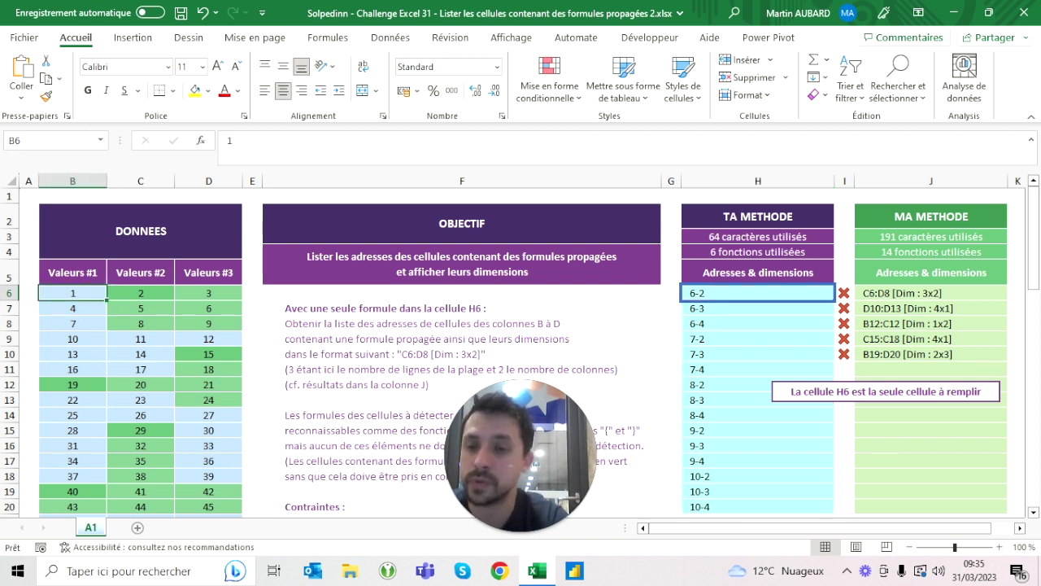
pyautogui.click(140, 293)
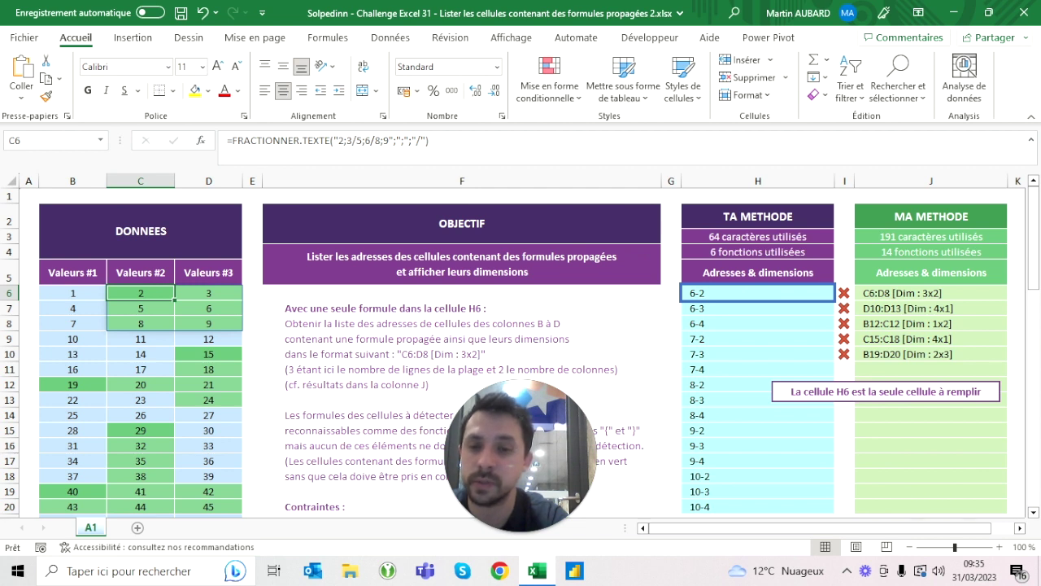
pyautogui.click(208, 293)
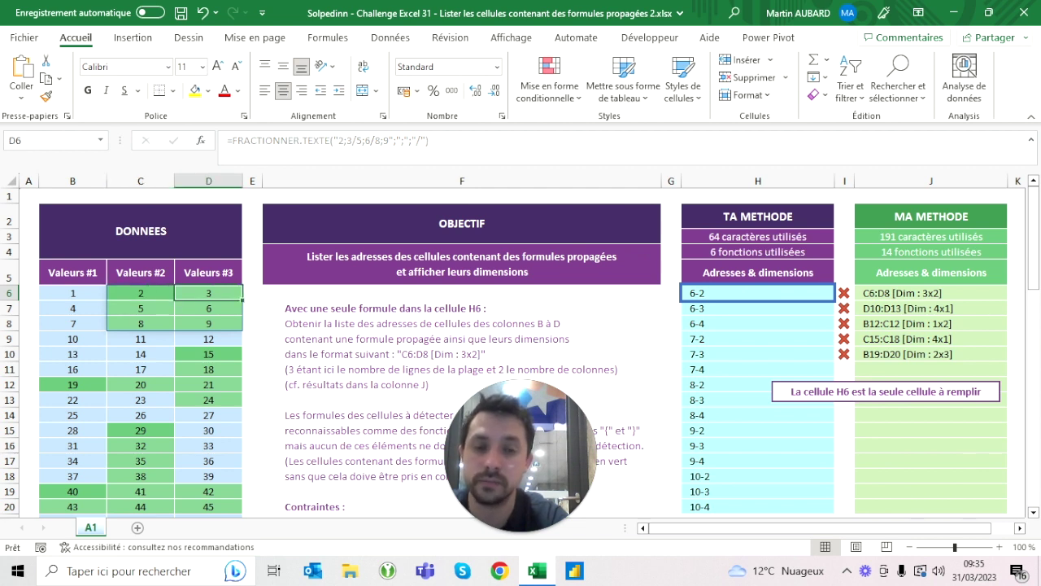
pyautogui.click(757, 272)
pyautogui.click(758, 293)
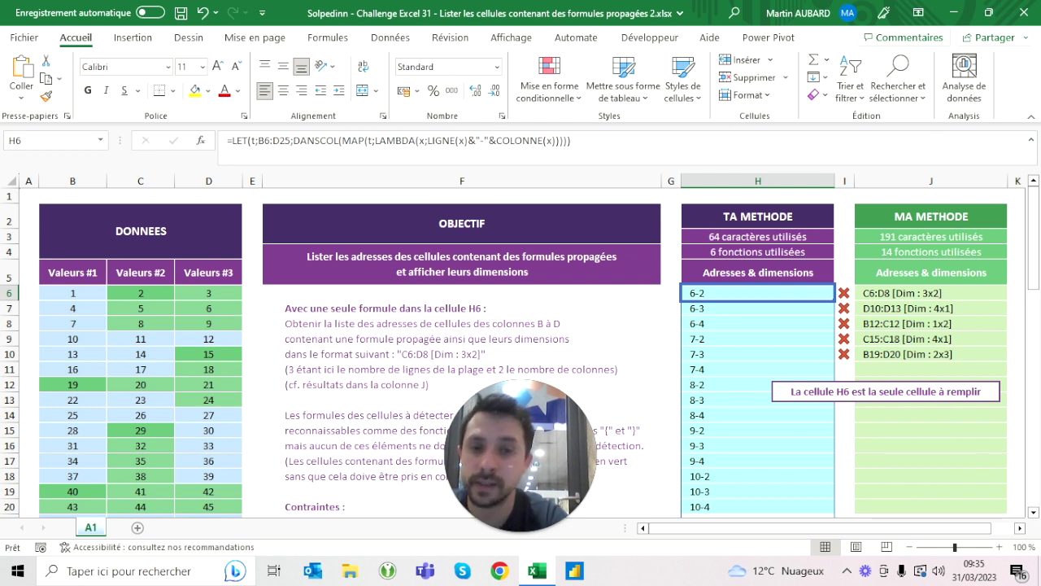
pyautogui.moveTo(555, 141); pyautogui.dragTo(427, 141)
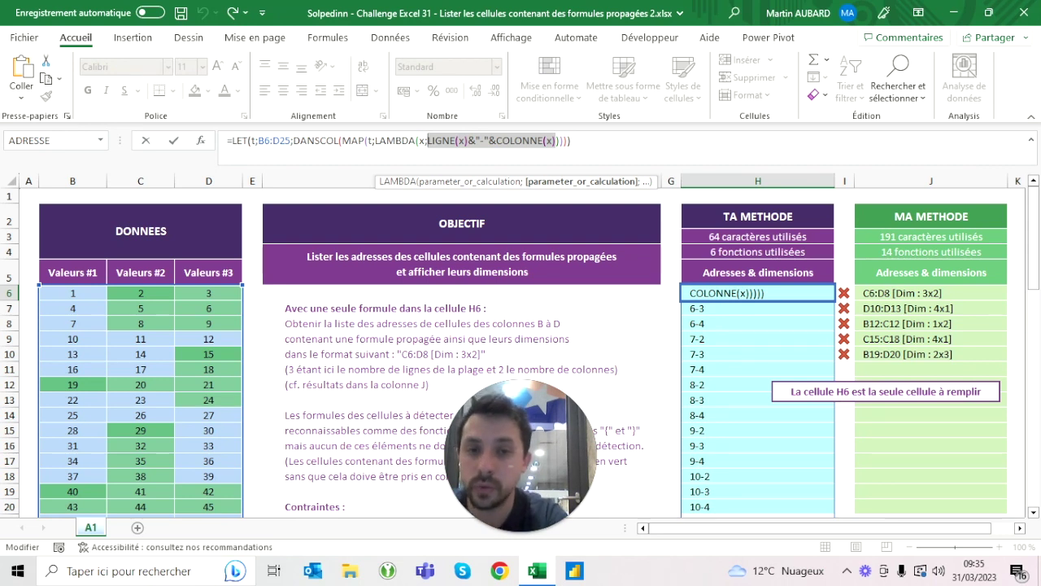
# Step: Start an inner LET in the LAMBDA naming LIGNE(x) as l and COLONNE(x) as c
pyautogui.press('Left')
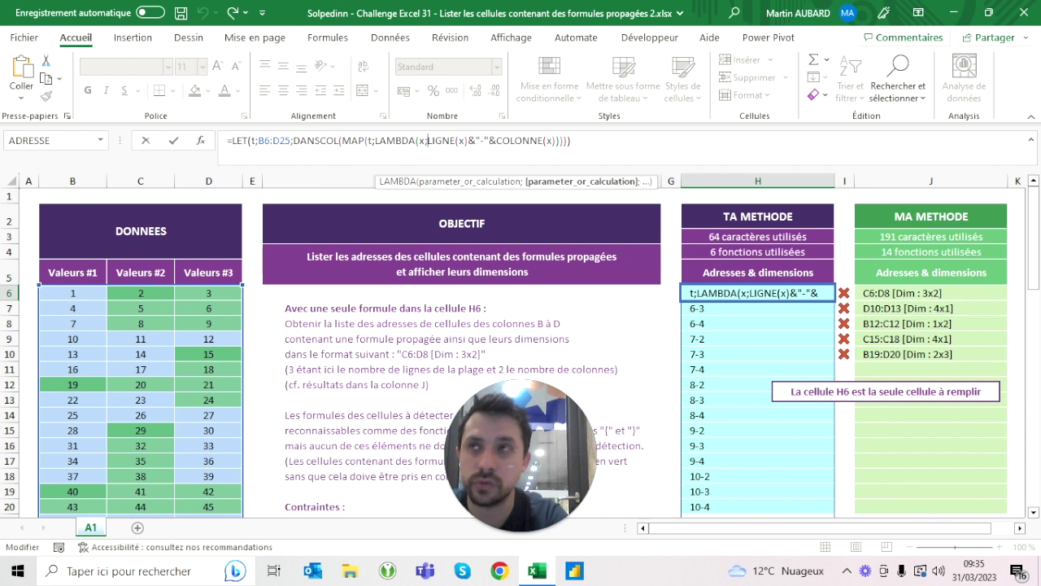
pyautogui.write('let(')
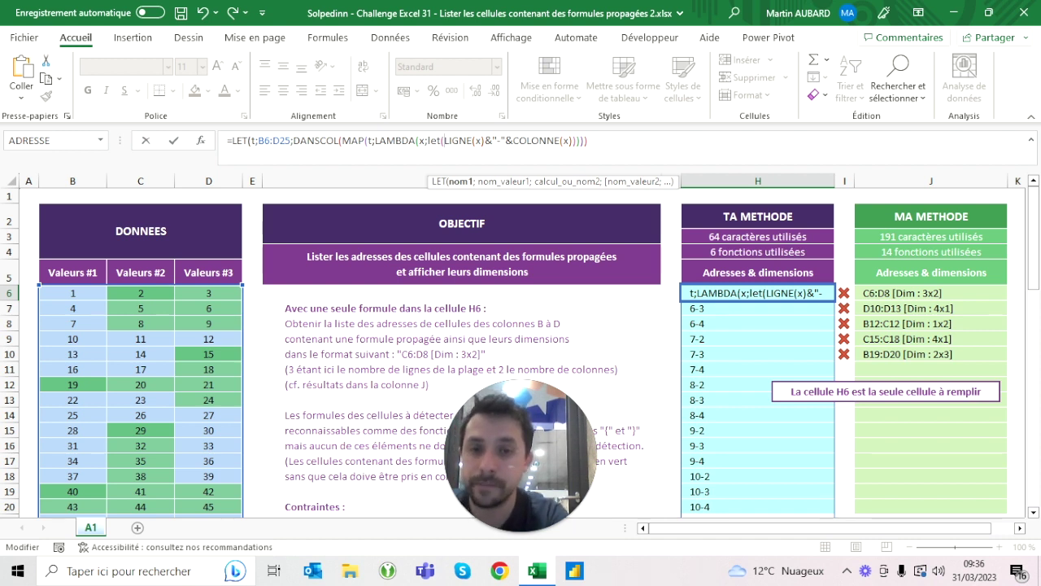
pyautogui.write('l;')
pyautogui.hotkey('shift', 'Right')
pyautogui.hotkey('shift', 'Right')
pyautogui.hotkey('shift', 'Right')
pyautogui.hotkey('shift', 'Right')
pyautogui.hotkey('shift', 'Right')
pyautogui.hotkey('shift', 'Left')
pyautogui.write(';')
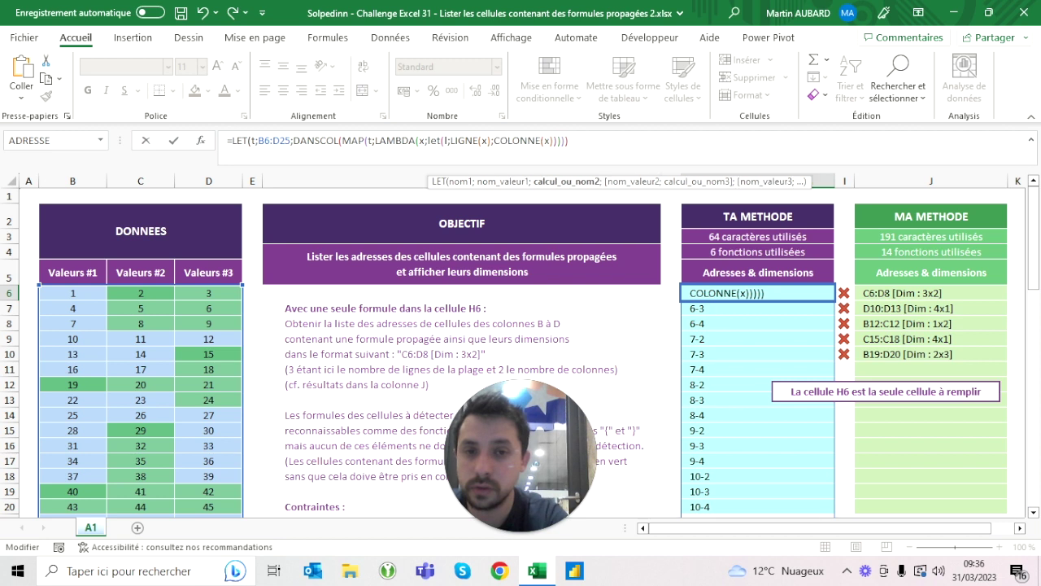
pyautogui.write('c')
pyautogui.press('Delete')
pyautogui.write(';')
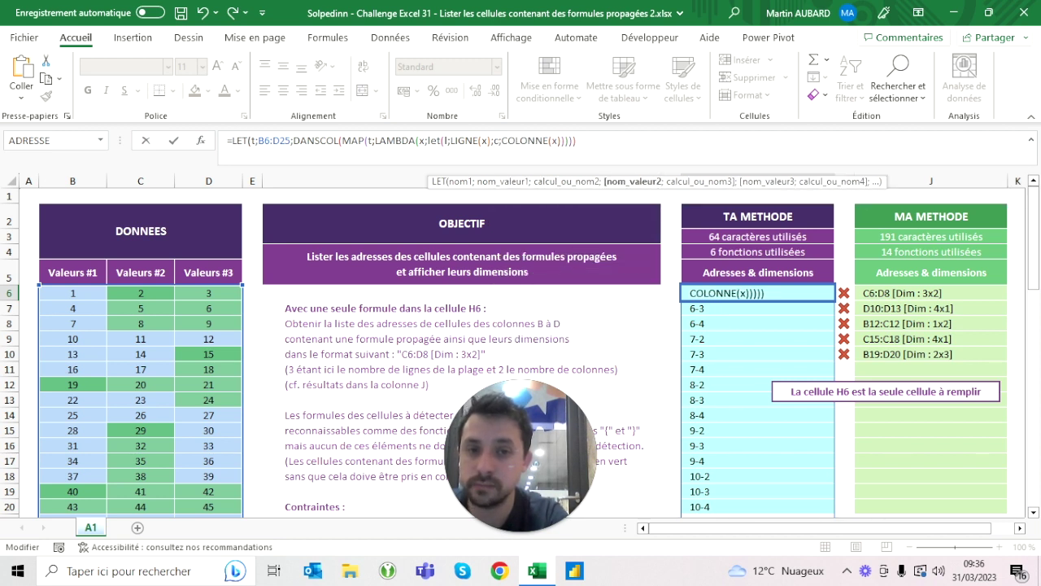
# Step: Return l&"-"&c from the inner LET and add the missing closing parentheses
pyautogui.click(418, 140)
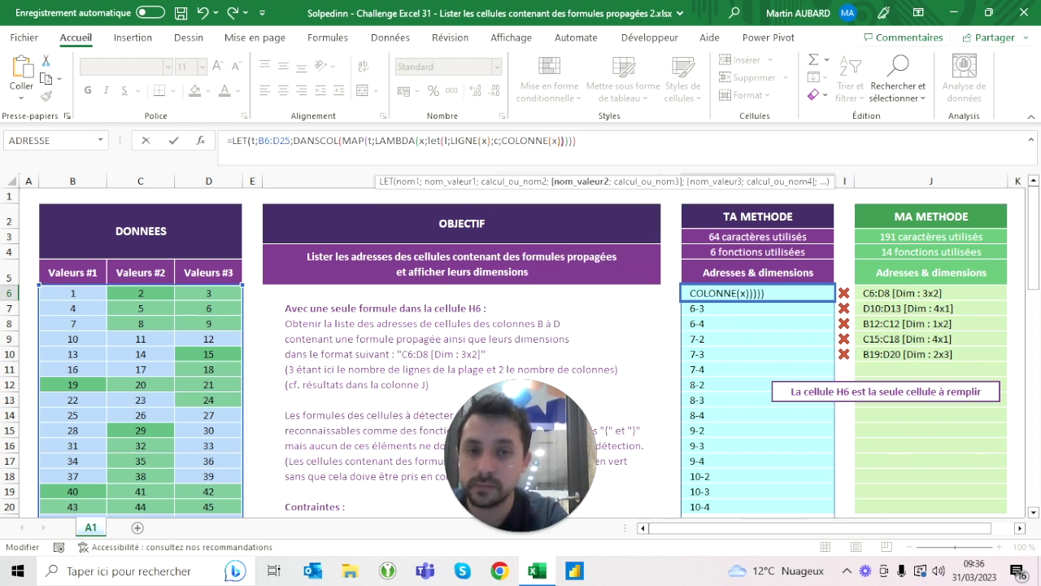
pyautogui.write(';')
pyautogui.write('l&"-"&c')
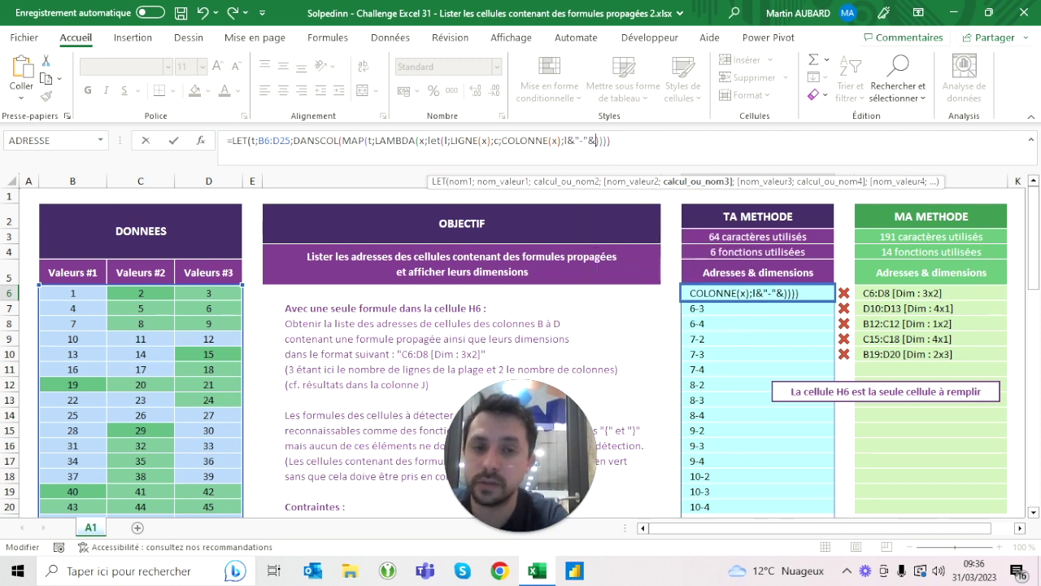
pyautogui.press('Return')
pyautogui.press('Return')
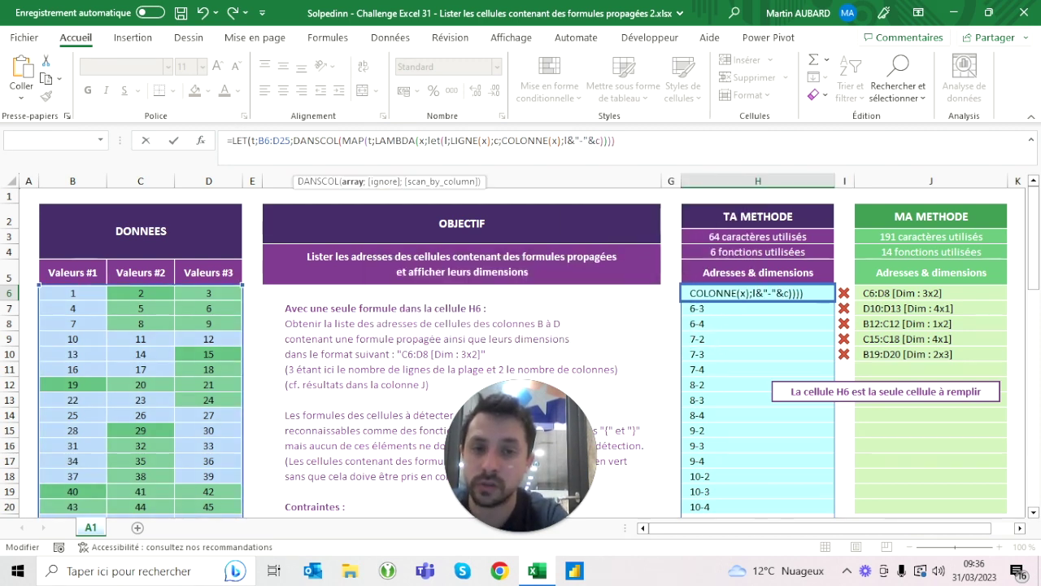
pyautogui.write('))')
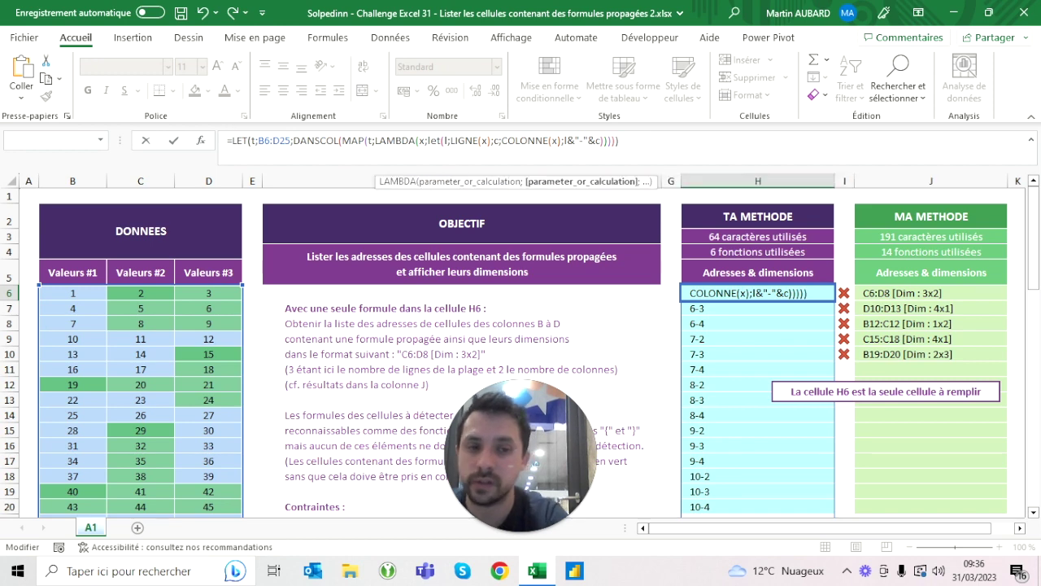
pyautogui.press('Return')
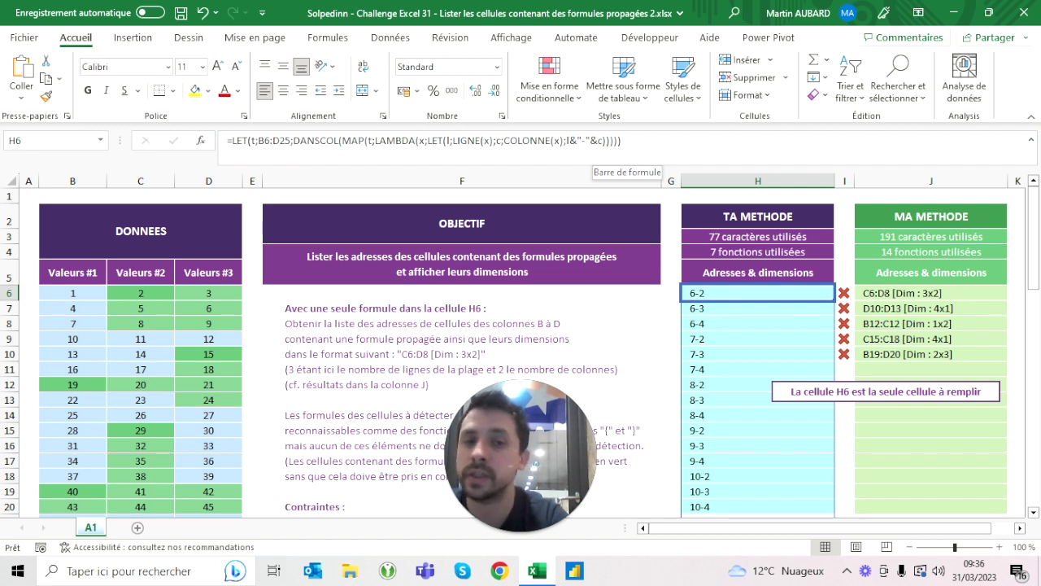
pyautogui.moveTo(604, 141); pyautogui.dragTo(567, 141)
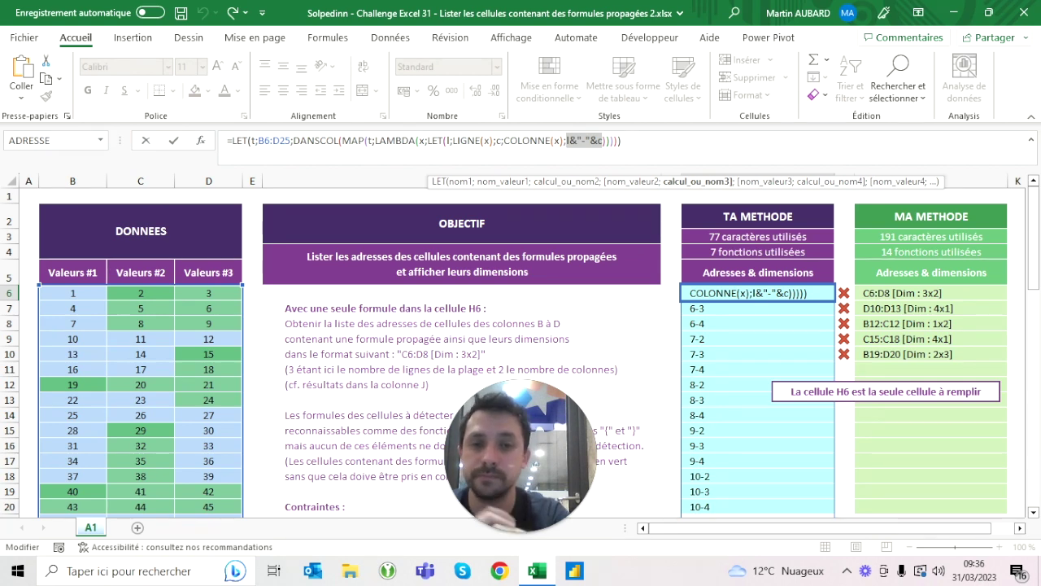
# Step: Replace l&"-"&c with ADRESSE(l;c) so H6 spills $B$6, $C$6, $D$6…
pyautogui.write('adresse(k')
pyautogui.press('BackSpace')
pyautogui.write('l;c')
pyautogui.hotkey('ctrl', 'Return')
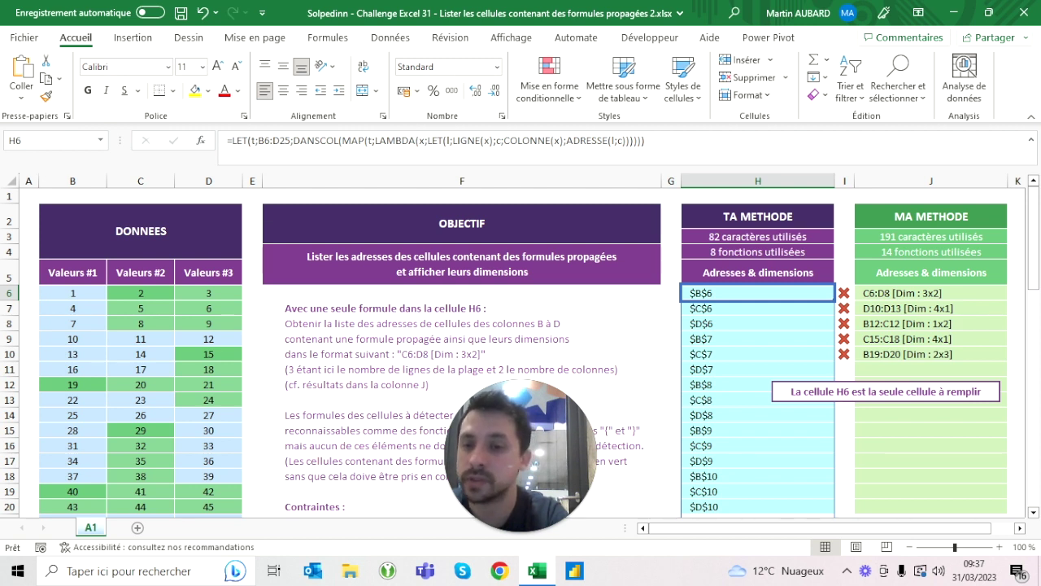
pyautogui.click(72, 293)
# Step: Check the data cells C6, D6, B8, B7 and D7
pyautogui.click(140, 292)
pyautogui.click(208, 293)
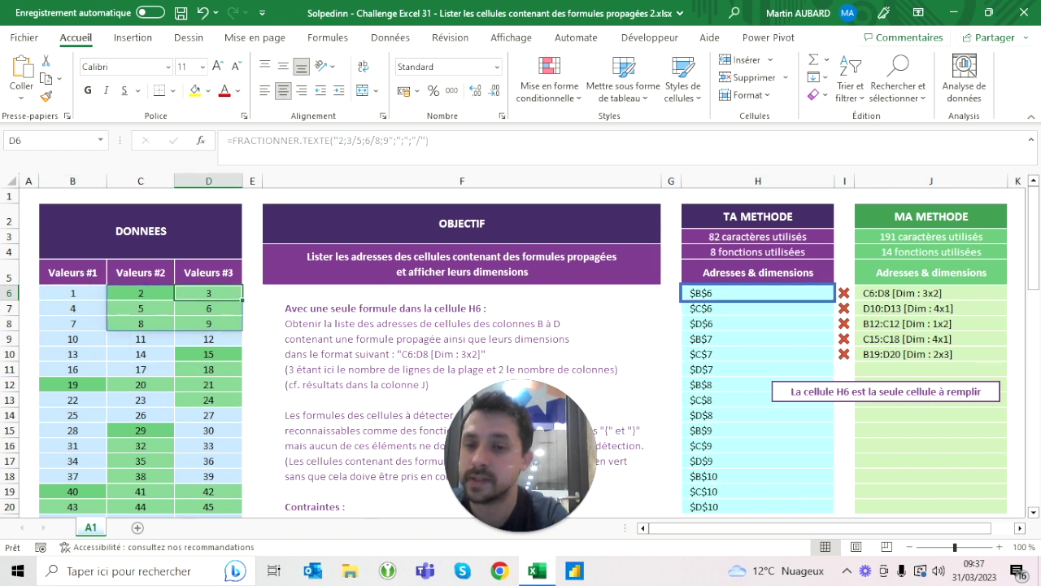
pyautogui.click(72, 322)
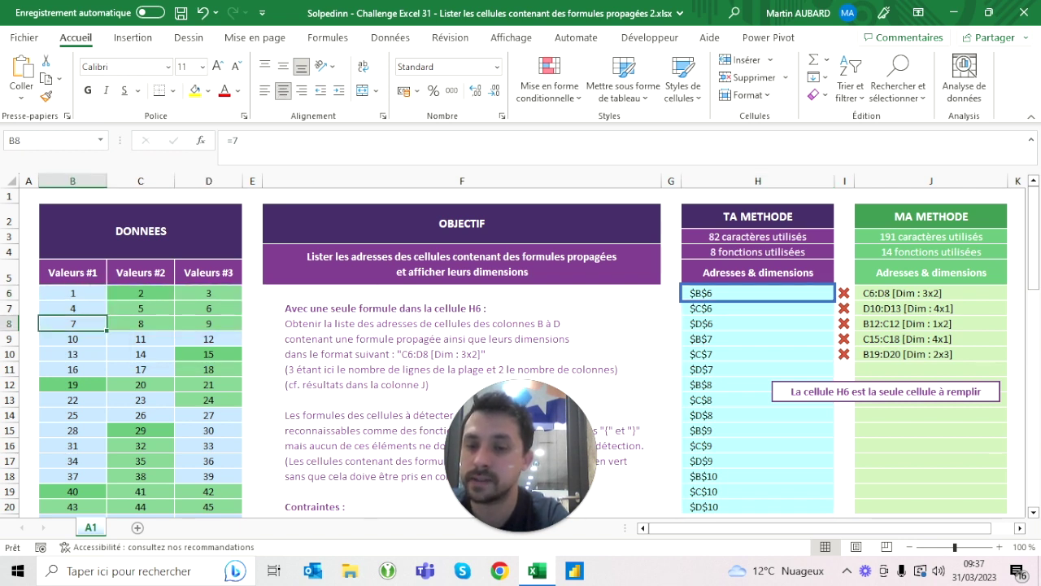
pyautogui.click(72, 307)
pyautogui.moveTo(72, 293); pyautogui.dragTo(208, 323)
pyautogui.click(208, 308)
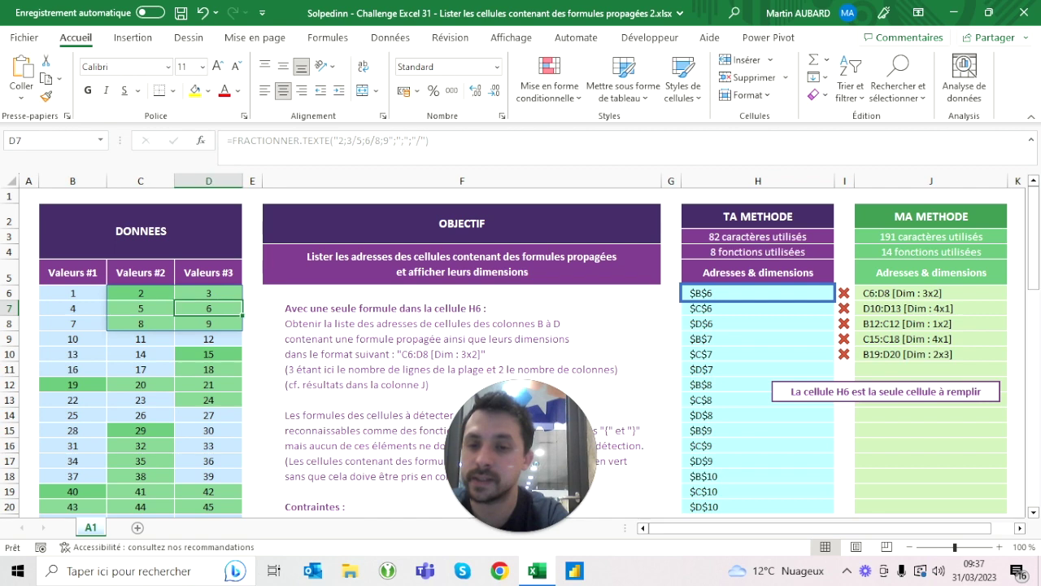
pyautogui.click(758, 273)
# Step: Add 4 as ADRESSE's third argument in H6 to spill relative addresses B6, C6, D6…
pyautogui.click(757, 292)
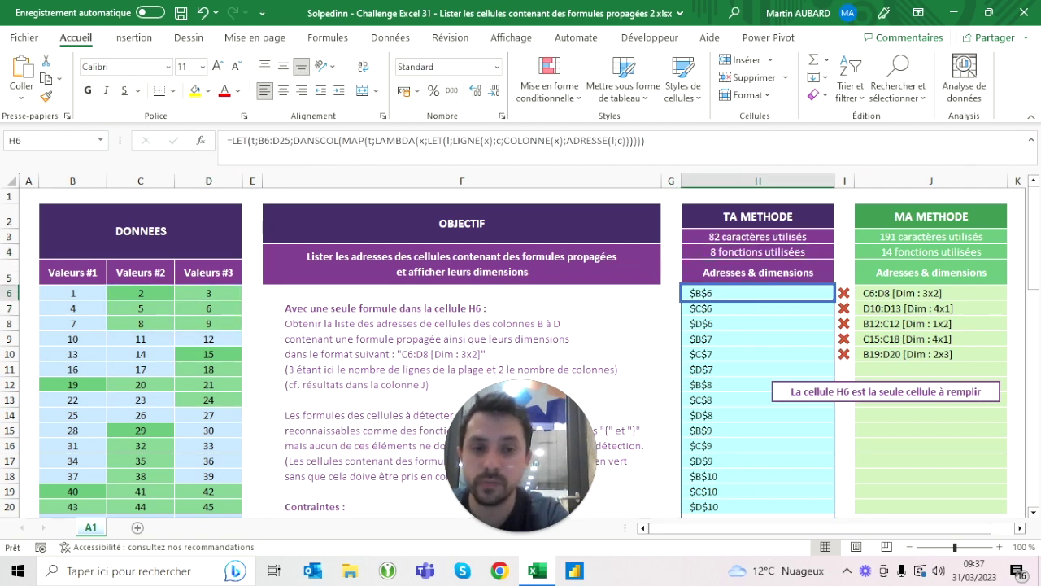
pyautogui.click(565, 141)
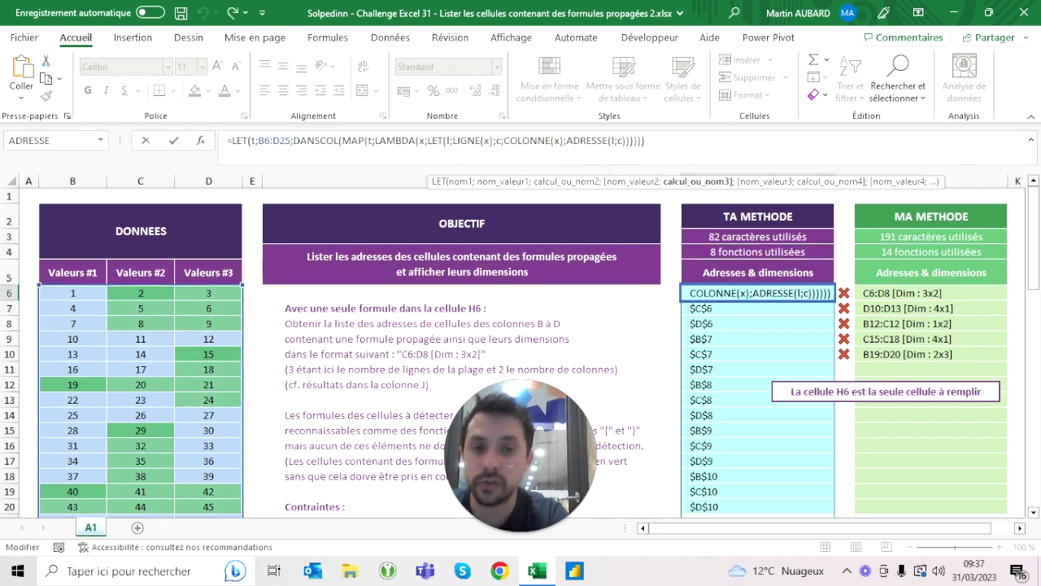
pyautogui.write(';')
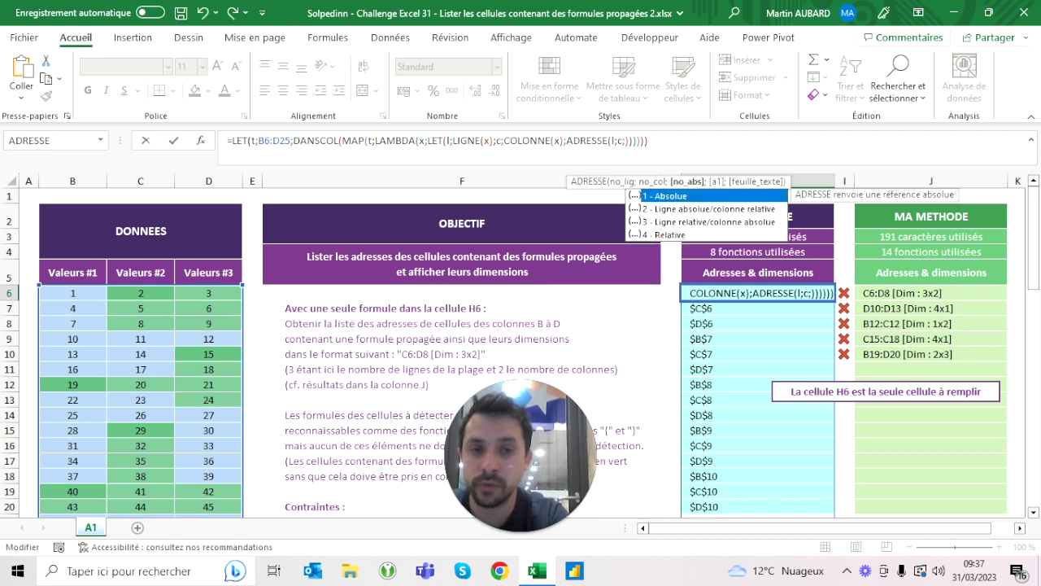
pyautogui.write('4')
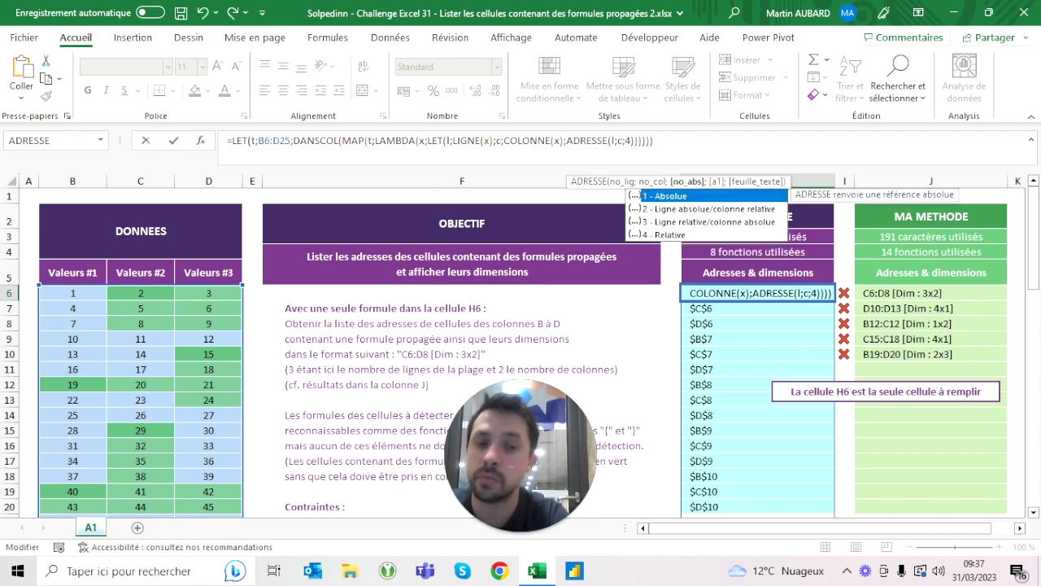
pyautogui.hotkey('ctrl', 'Return')
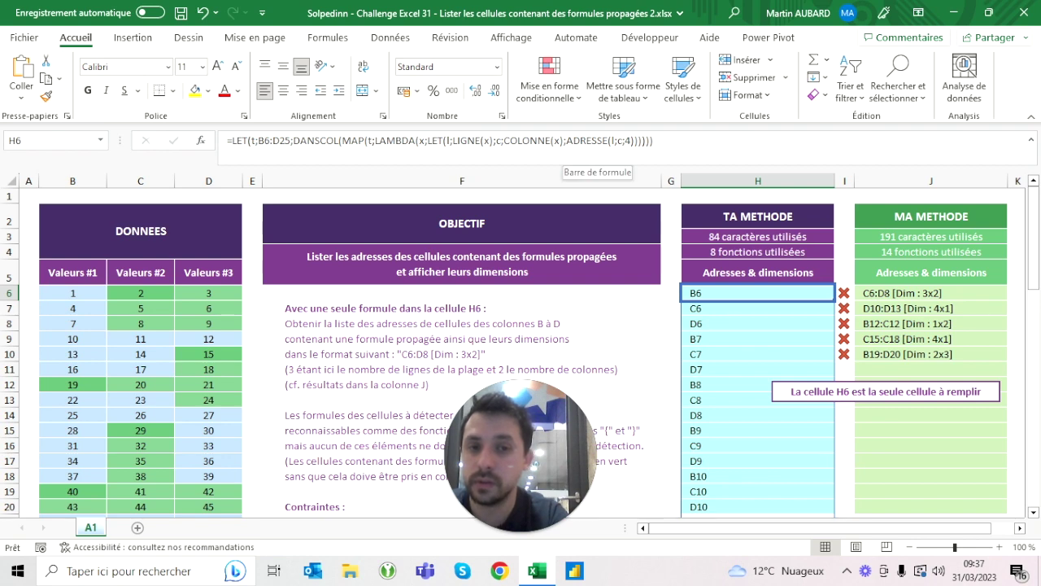
pyautogui.click(566, 140)
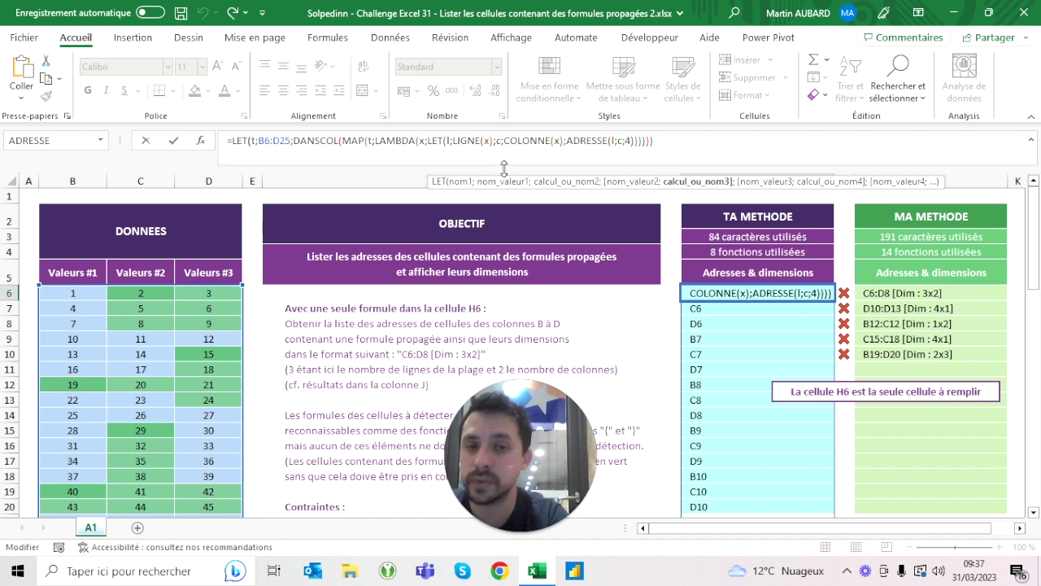
# Step: Add variables y as LIGNES(x#) and z as COLONNES(x#) to the inner LET
pyautogui.write(';y')
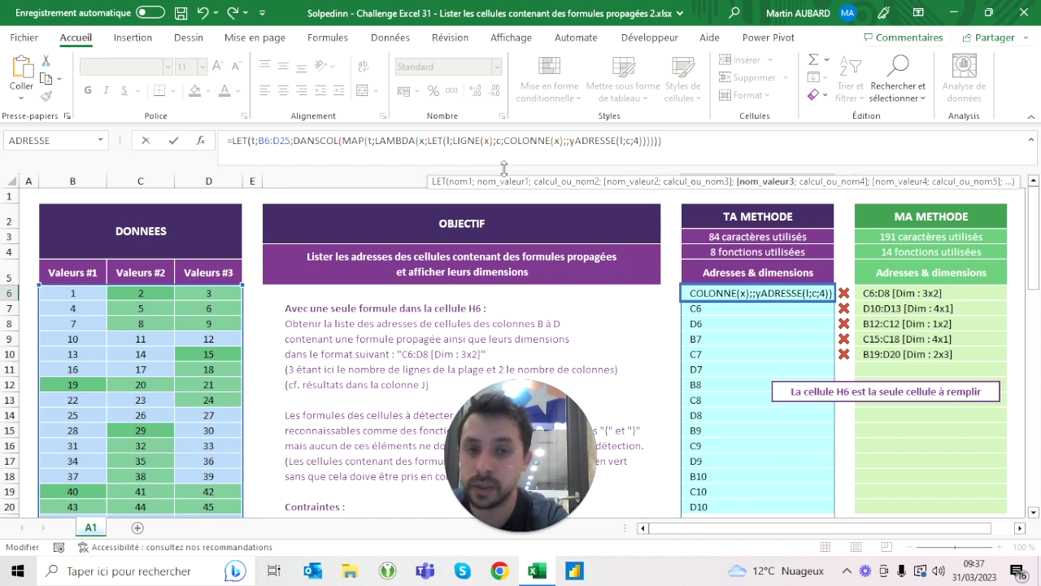
pyautogui.write(';')
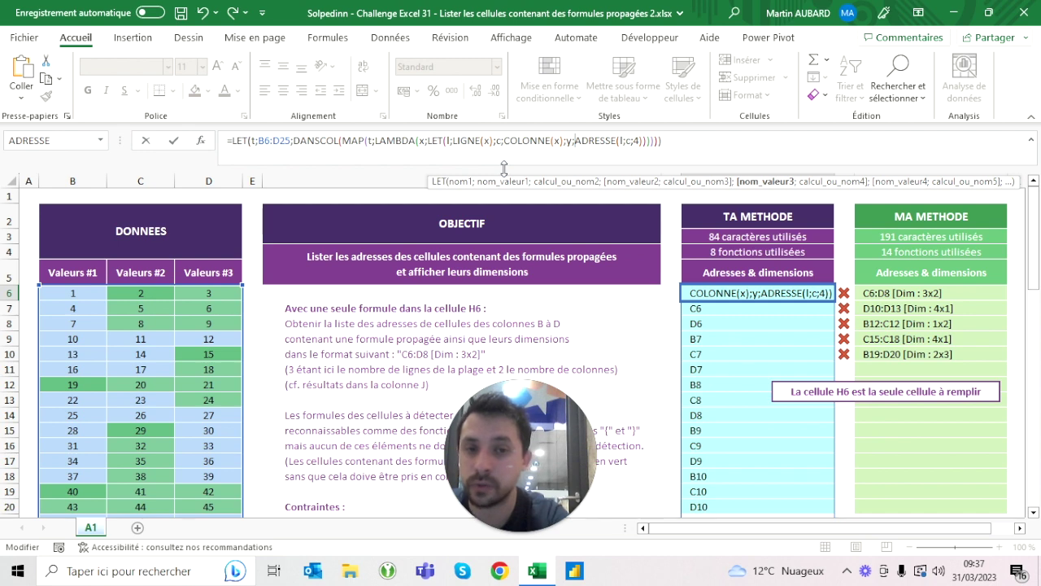
pyautogui.write('lignes(')
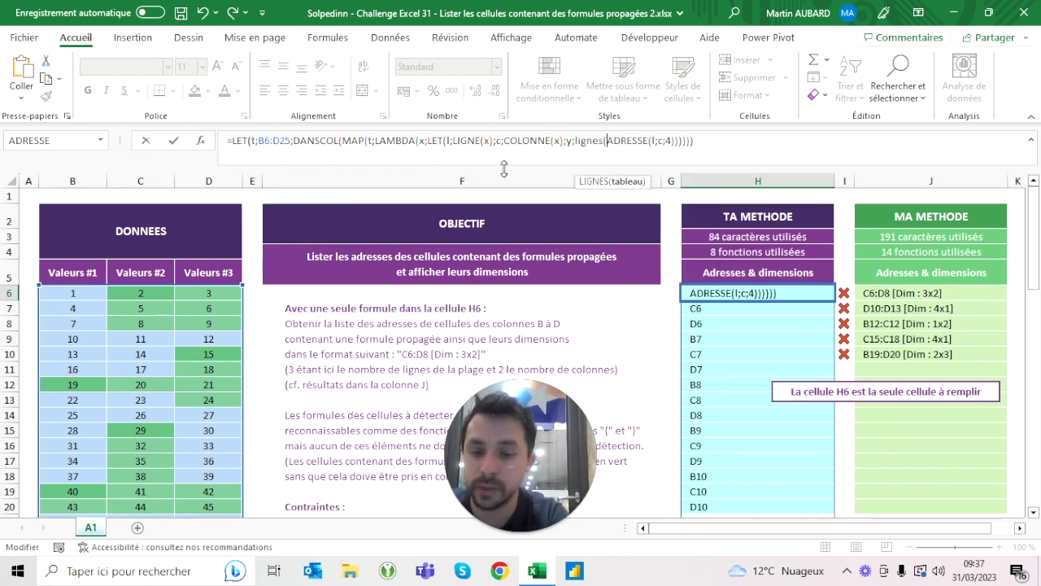
pyautogui.write('x')
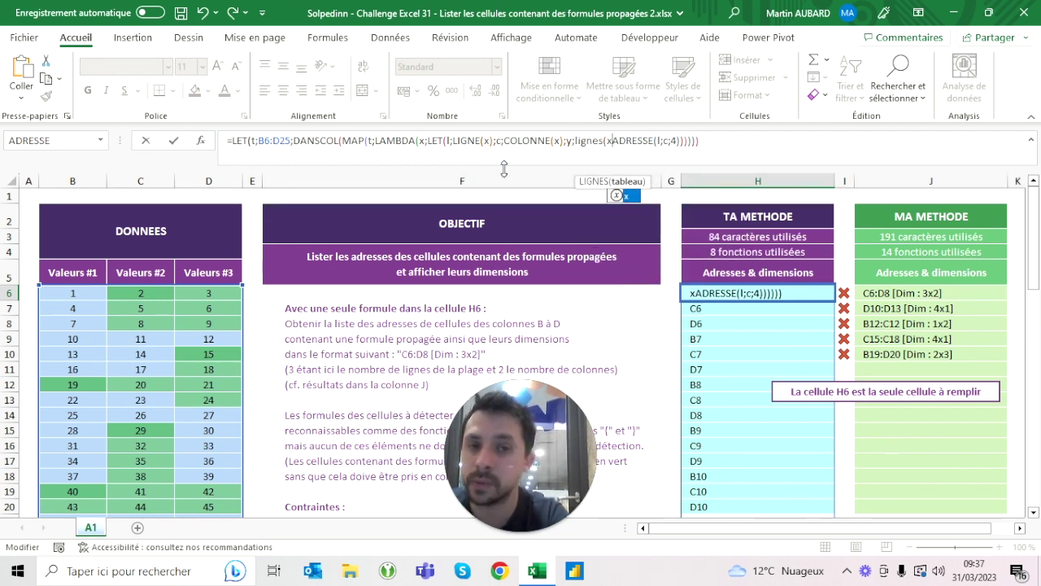
pyautogui.write('#')
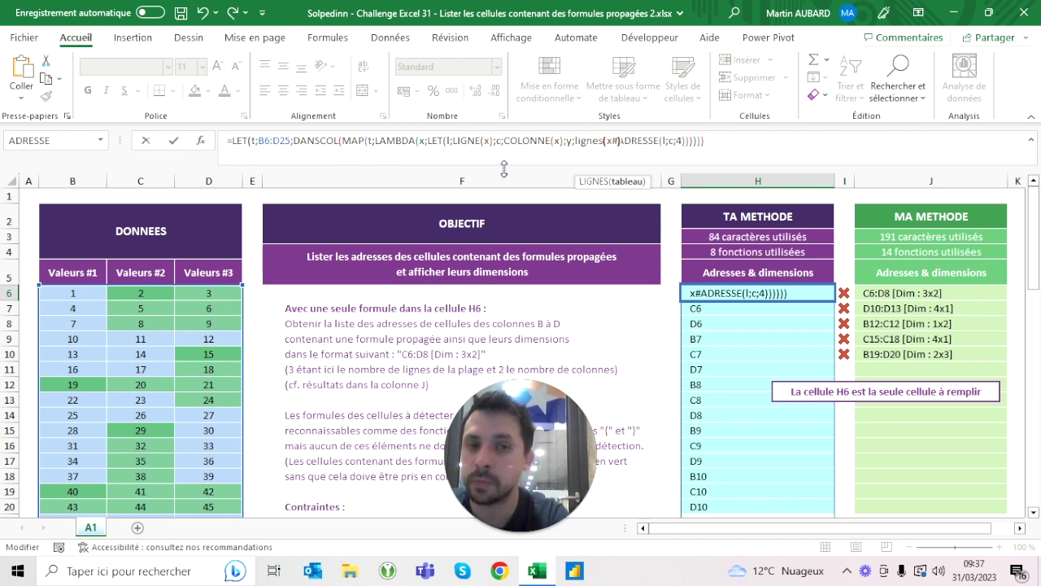
pyautogui.write(');')
pyautogui.press('Return')
pyautogui.press('Up')
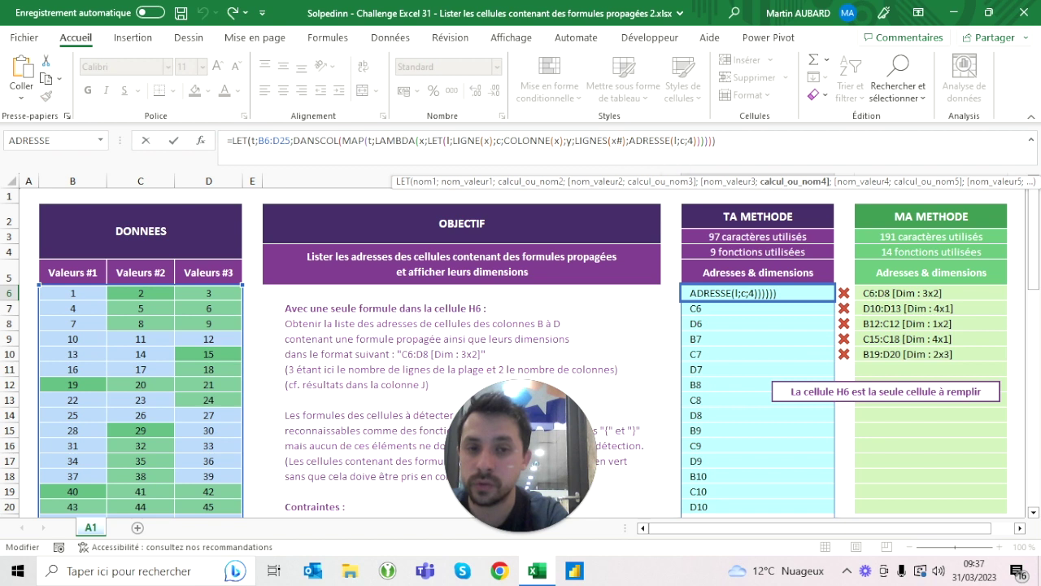
pyautogui.click(805, 293)
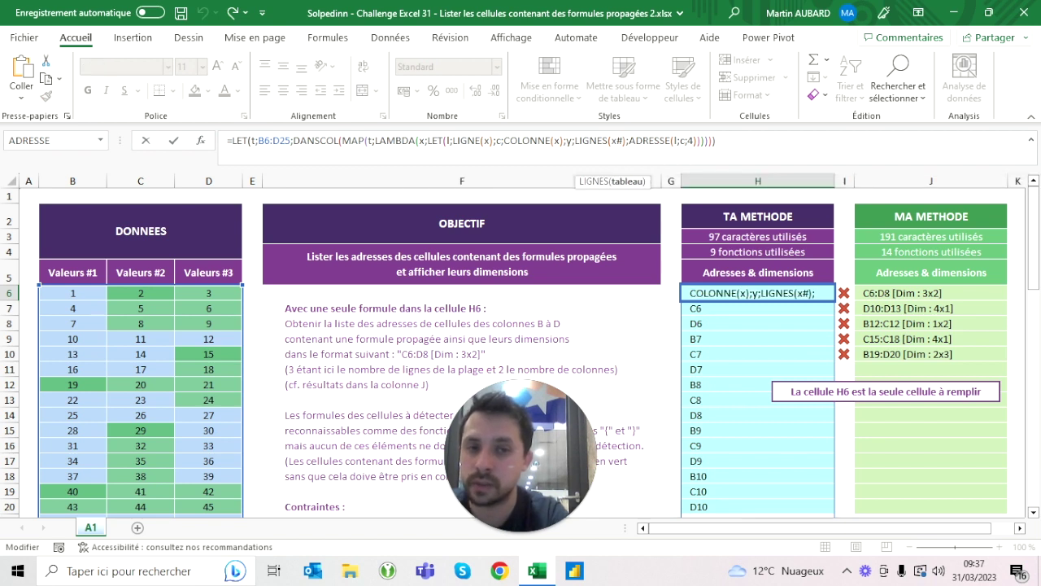
pyautogui.click(814, 292)
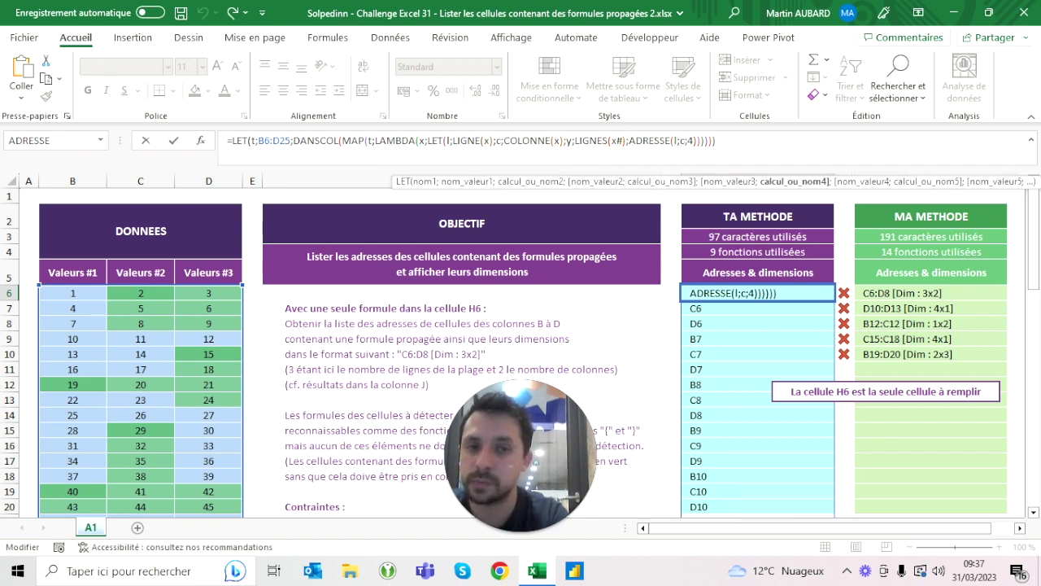
pyautogui.write('z;colon')
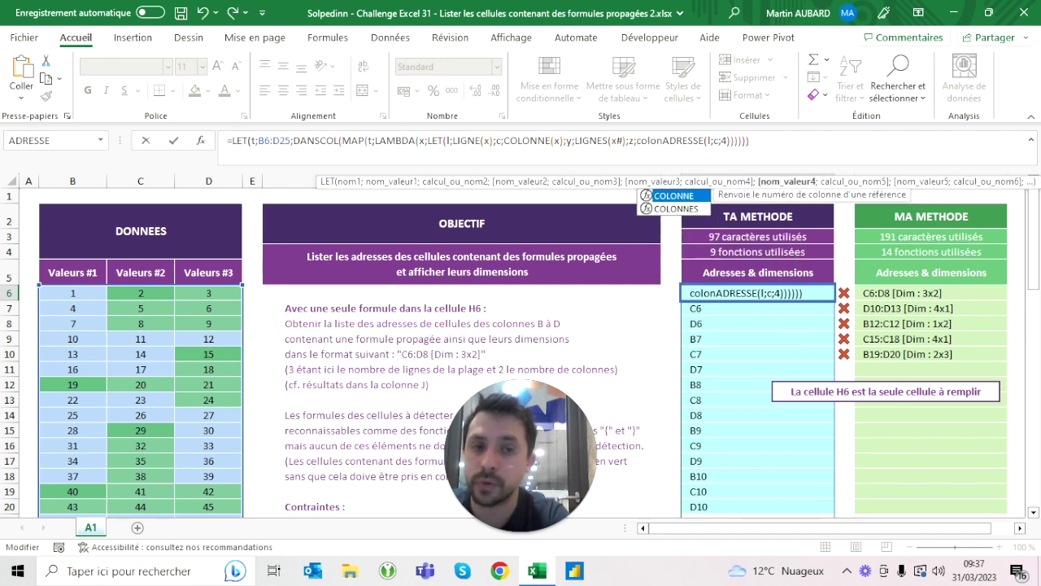
pyautogui.write('nes(x#);')
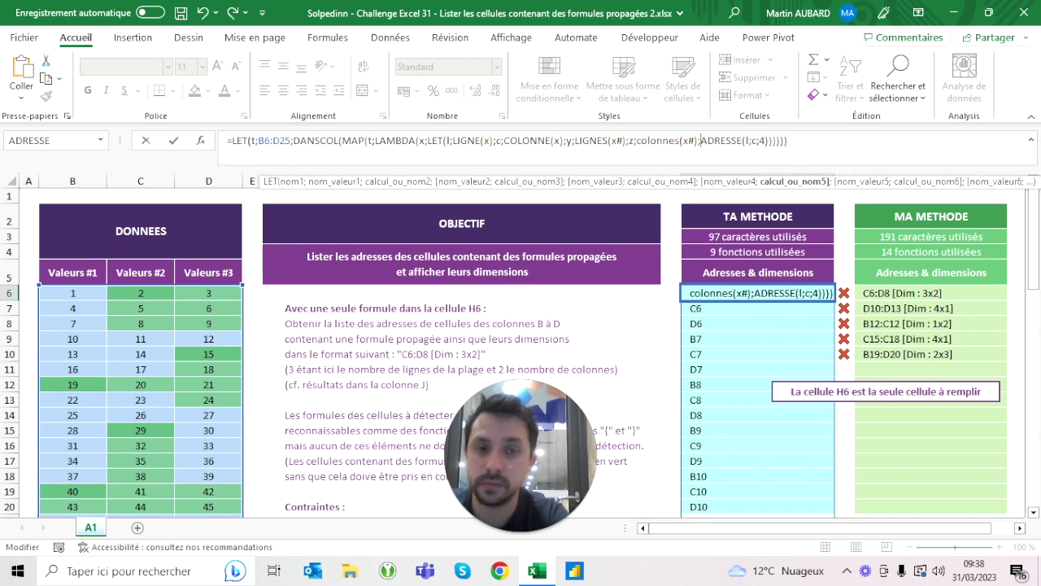
pyautogui.hotkey('ctrl', 'Return')
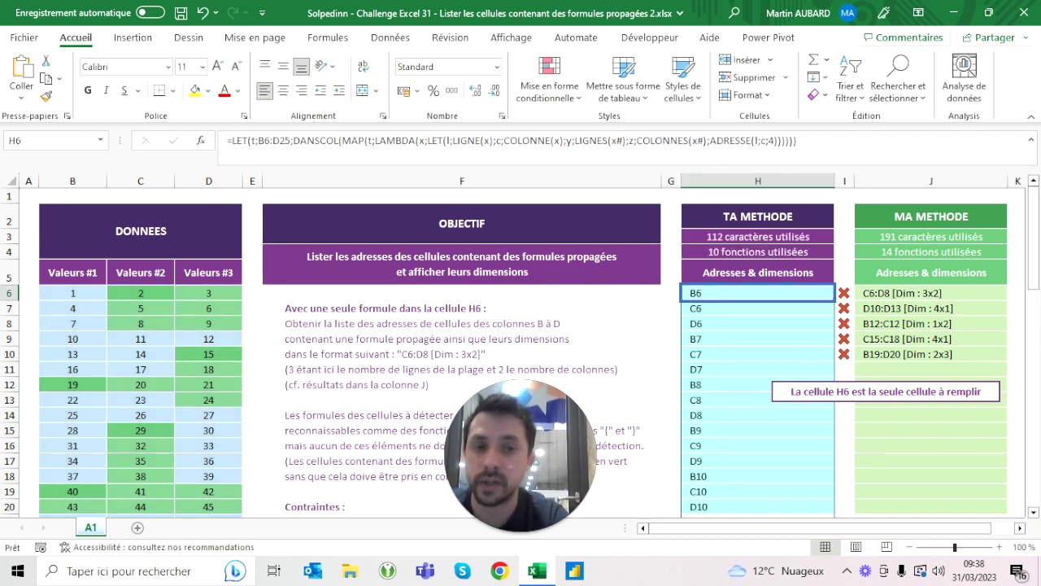
# Step: Replace ADRESSE(l;c;4) with z as the returned value, giving mostly #REF! errors
pyautogui.press('F2')
pyautogui.press('Escape')
pyautogui.press('F2')
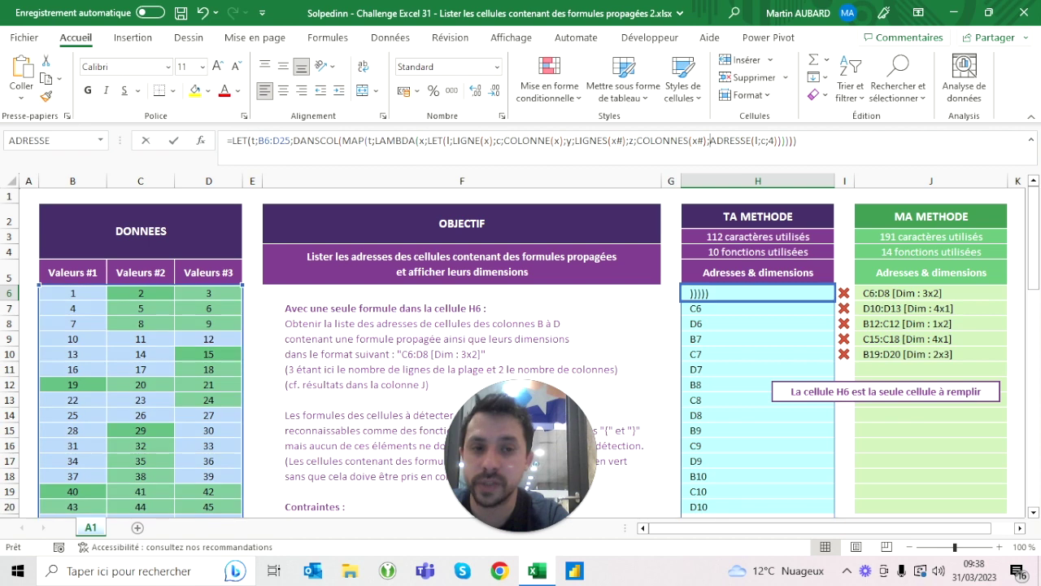
pyautogui.click(778, 140)
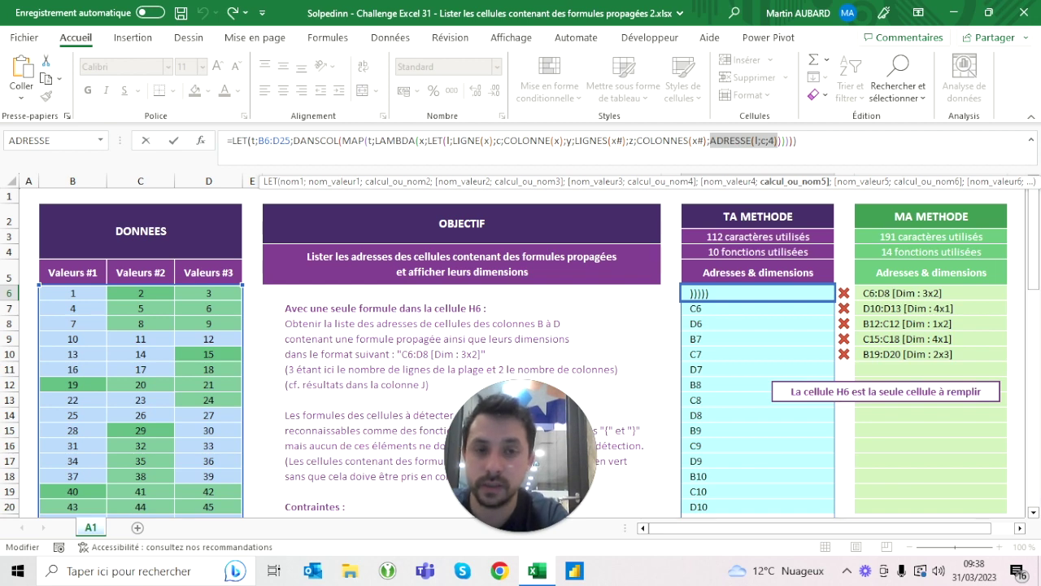
pyautogui.write('z')
pyautogui.hotkey('ctrl', 'Return')
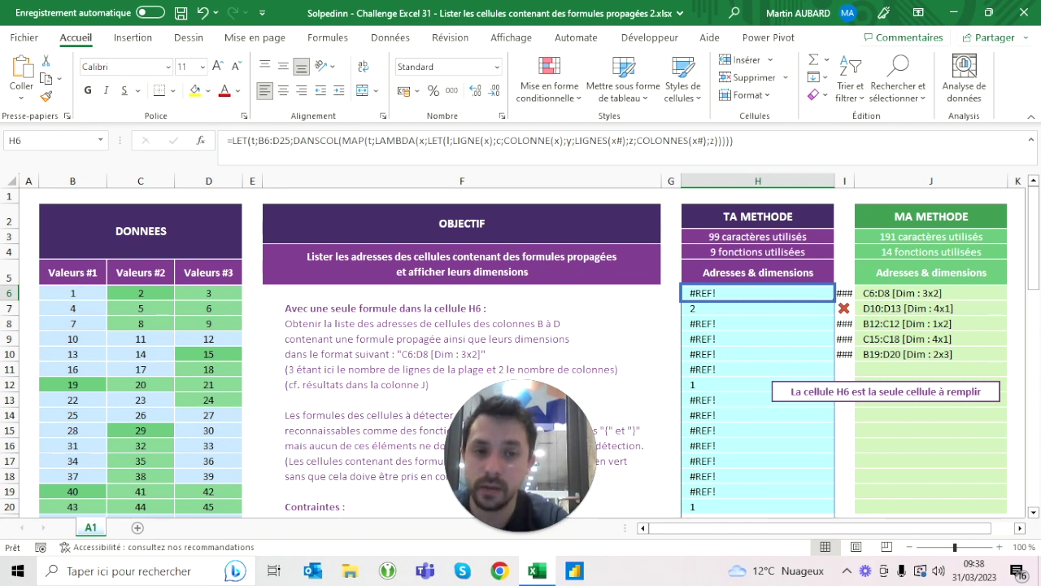
# Step: Try deleting the final z, cancel to keep it, and reposition just after it
pyautogui.press('F2')
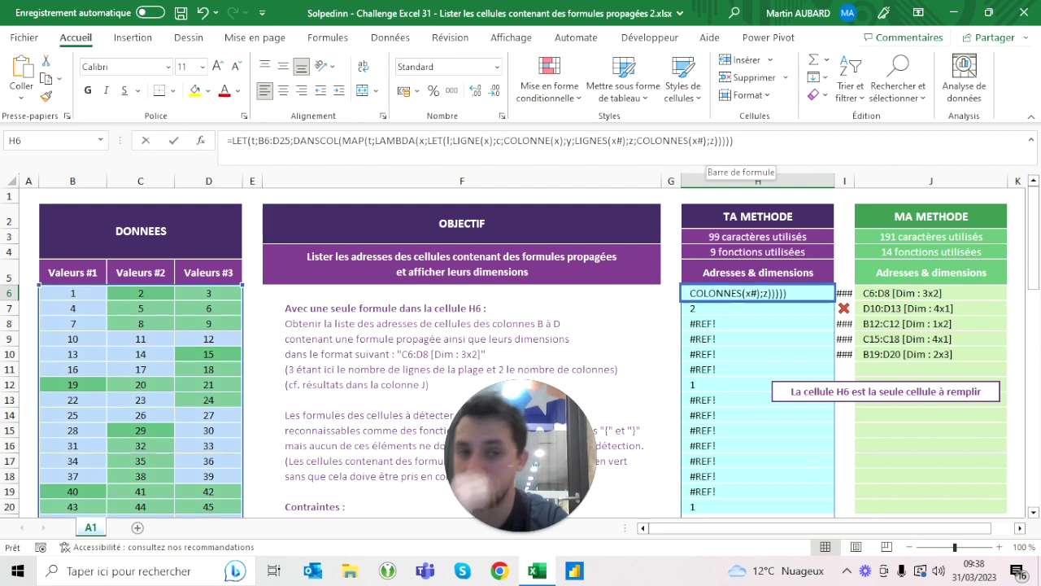
pyautogui.press('Left')
pyautogui.press('Left')
pyautogui.press('Left')
pyautogui.press('BackSpace')
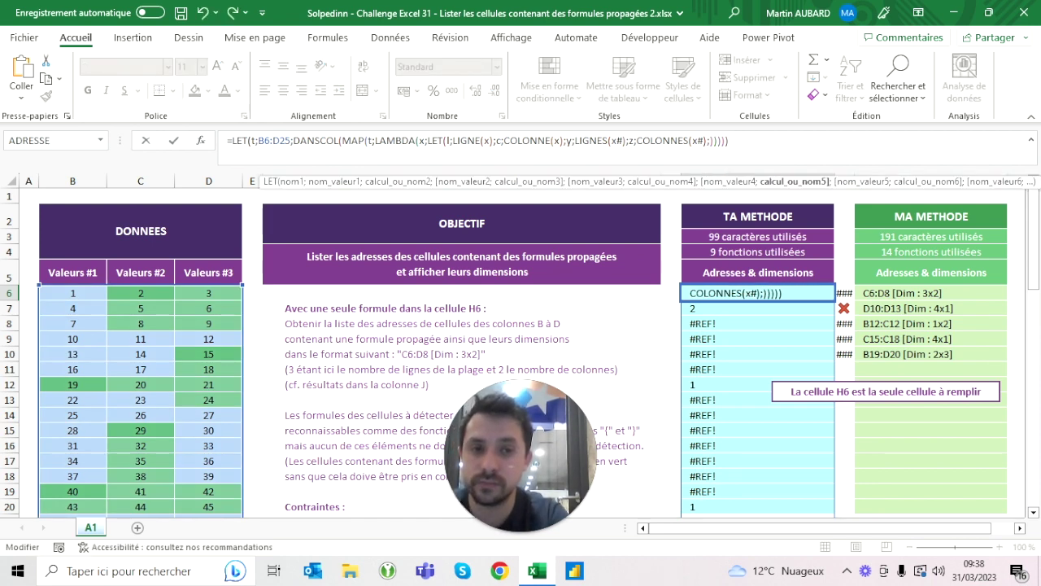
pyautogui.press('Escape')
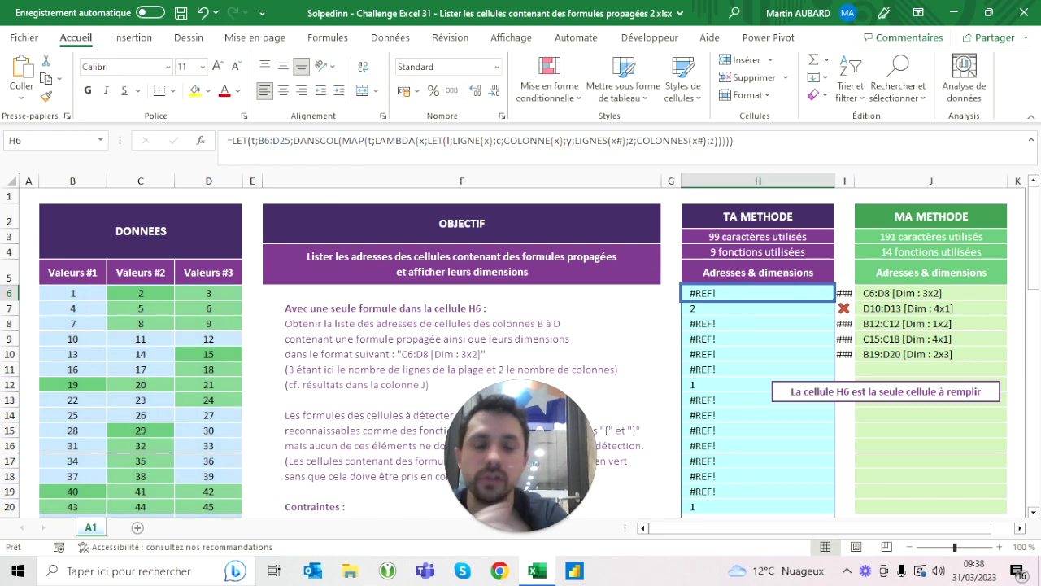
pyautogui.press('F2')
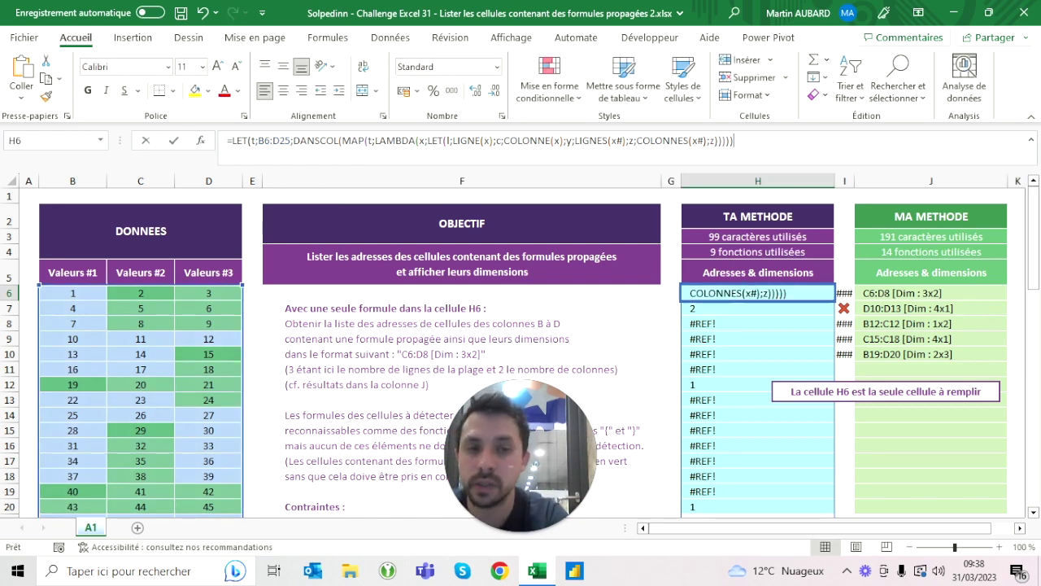
pyautogui.press('Left')
pyautogui.press('Left')
pyautogui.press('Left')
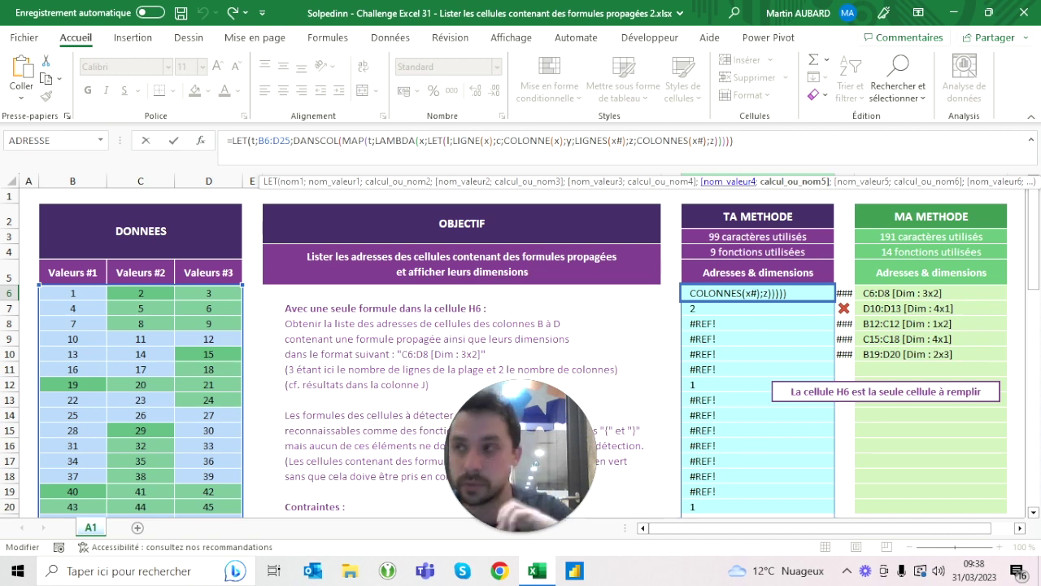
# Step: Replace the final z with TYPE(x#) so H6 spills type codes like 16, 64 and 1
pyautogui.press('BackSpace')
pyautogui.write('si')
pyautogui.press('BackSpace')
pyautogui.press('BackSpace')
pyautogui.write('type(')
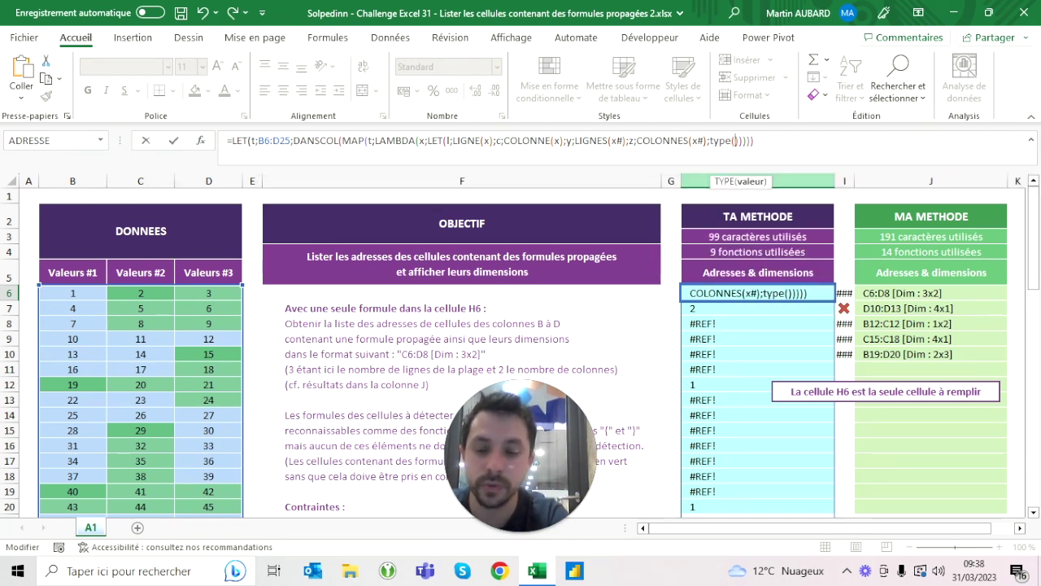
pyautogui.write('x#')
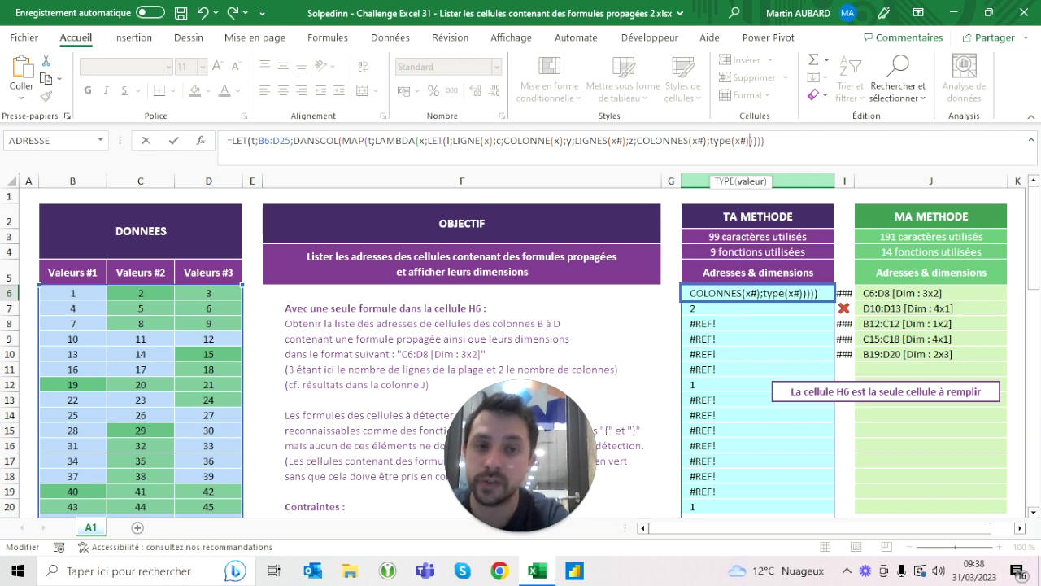
pyautogui.press('Return')
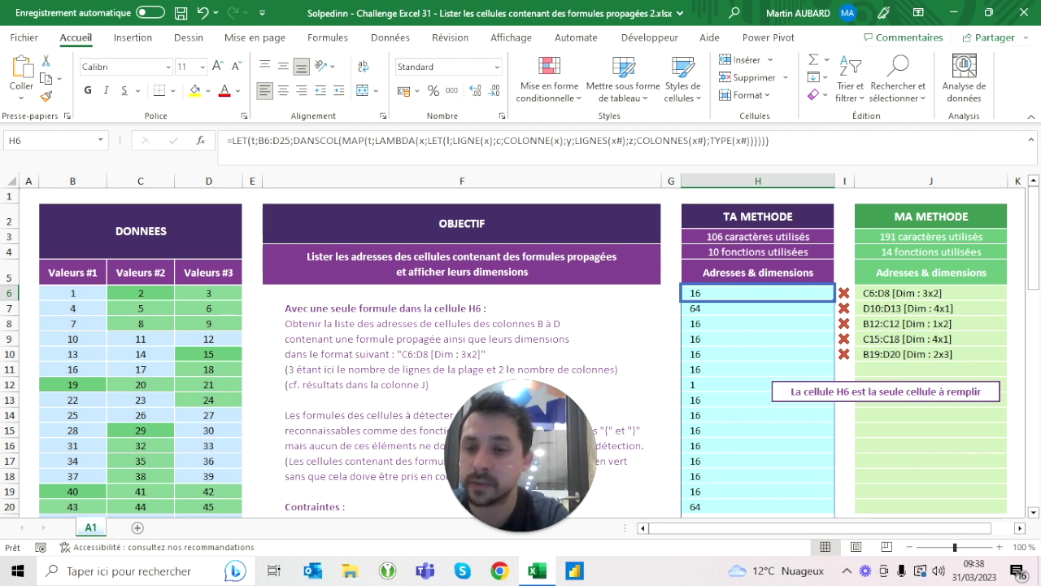
pyautogui.click(72, 293)
pyautogui.click(757, 309)
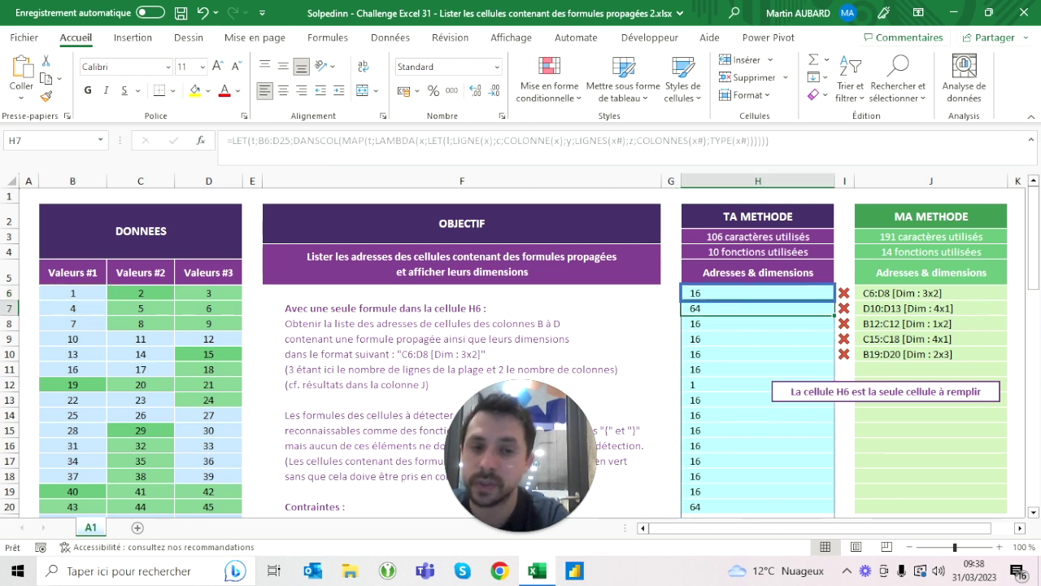
pyautogui.click(757, 384)
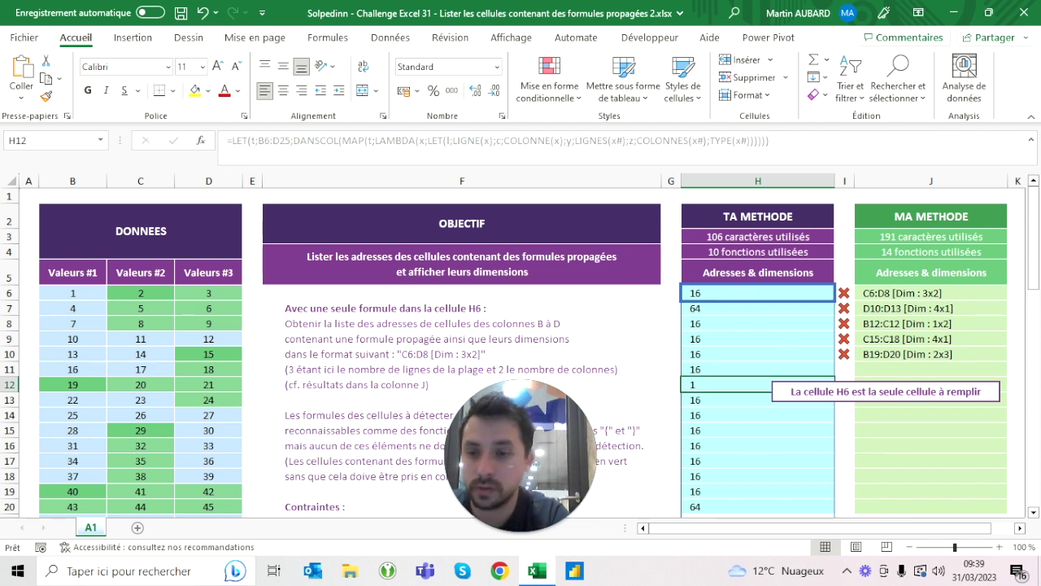
pyautogui.click(72, 323)
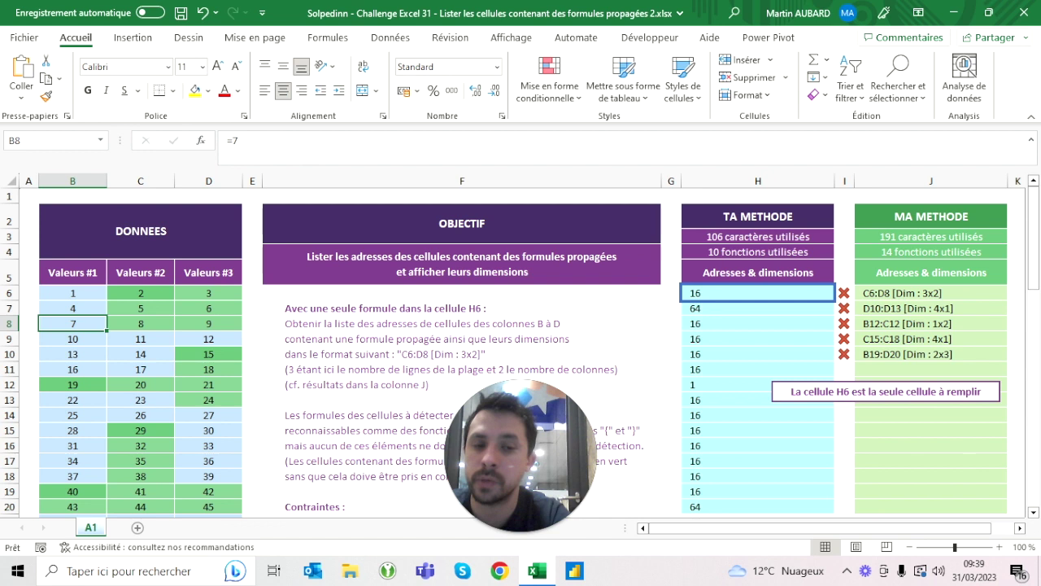
pyautogui.click(724, 384)
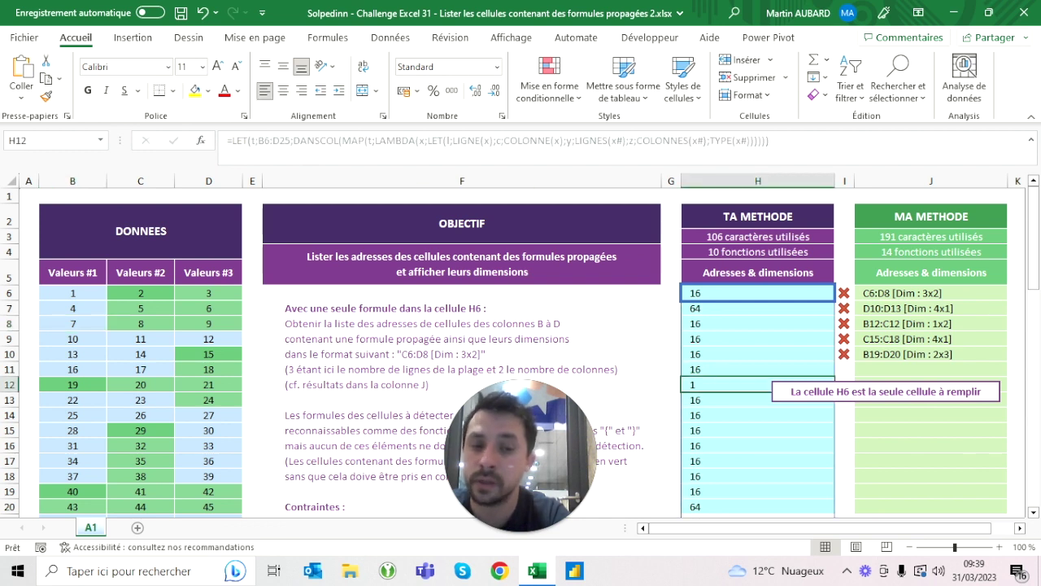
pyautogui.click(758, 292)
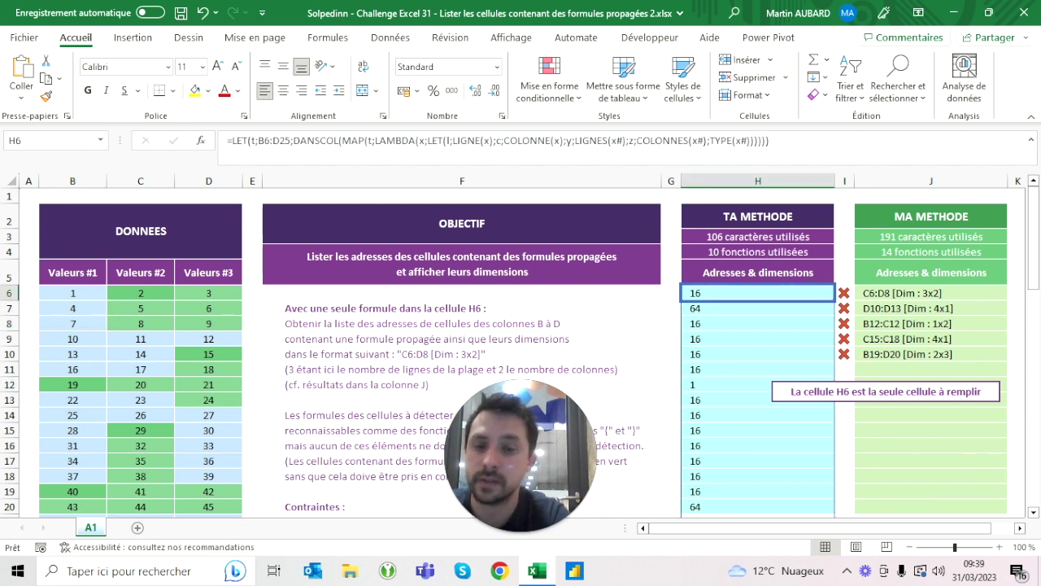
pyautogui.click(757, 309)
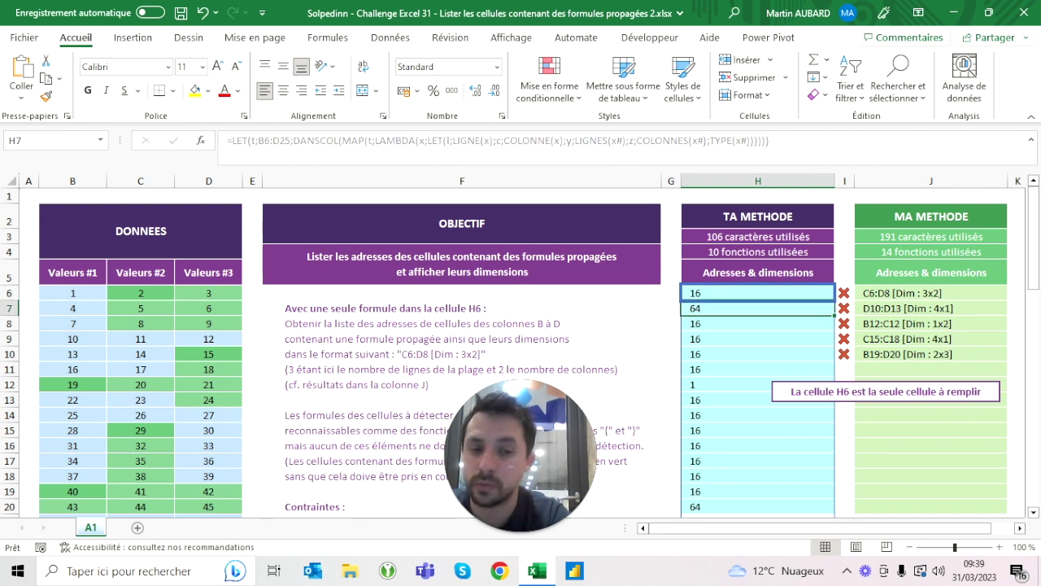
pyautogui.click(757, 506)
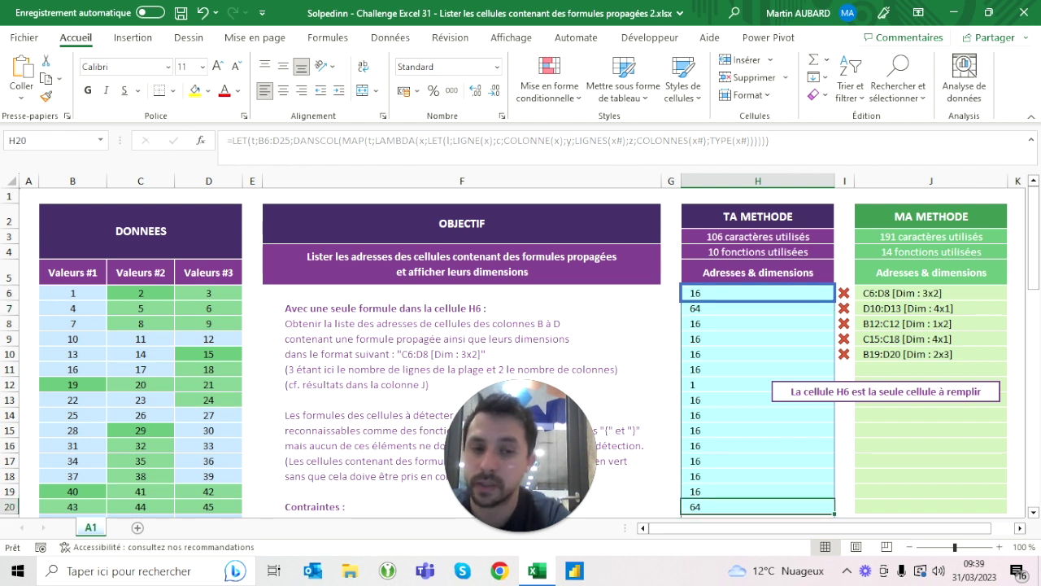
pyautogui.click(757, 272)
pyautogui.click(757, 277)
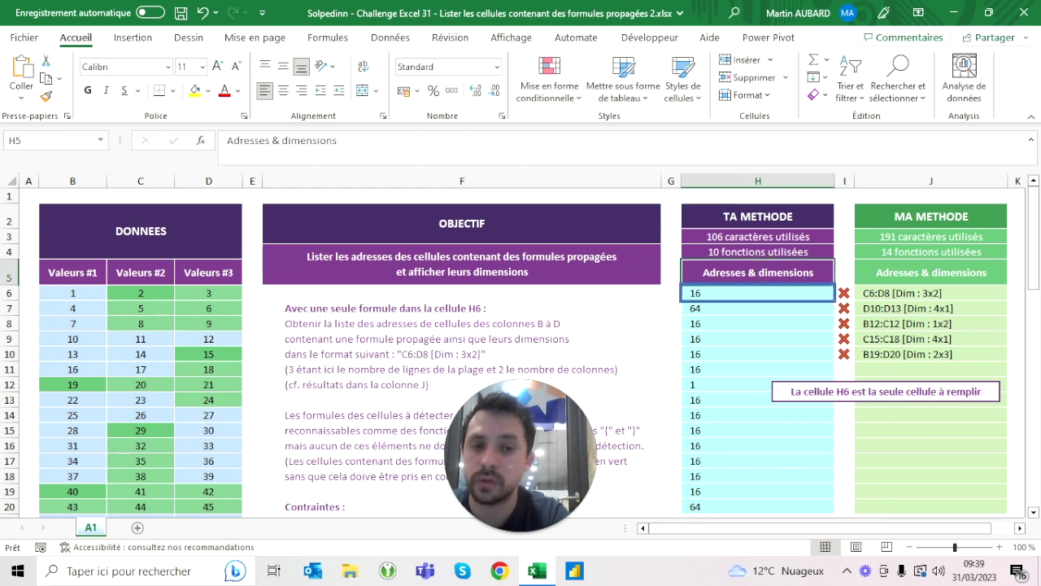
pyautogui.click(758, 293)
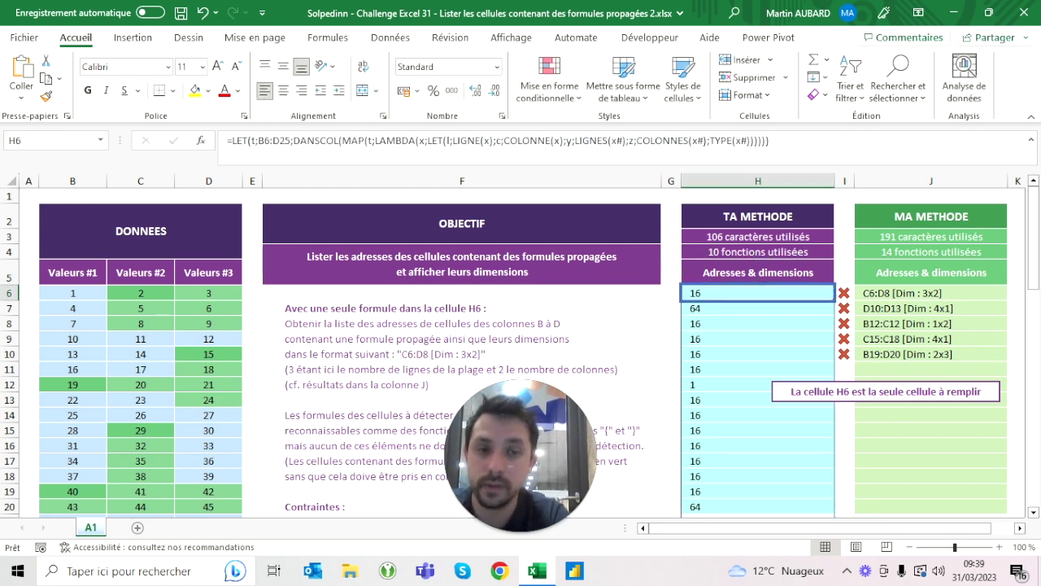
# Step: Wrap TYPE(x#) in SI(TYPE(x#)=64;;FAUX), leaving the second argument empty
pyautogui.press('F2')
pyautogui.press('Left')
pyautogui.press('Left')
pyautogui.press('Left')
pyautogui.write('si(')
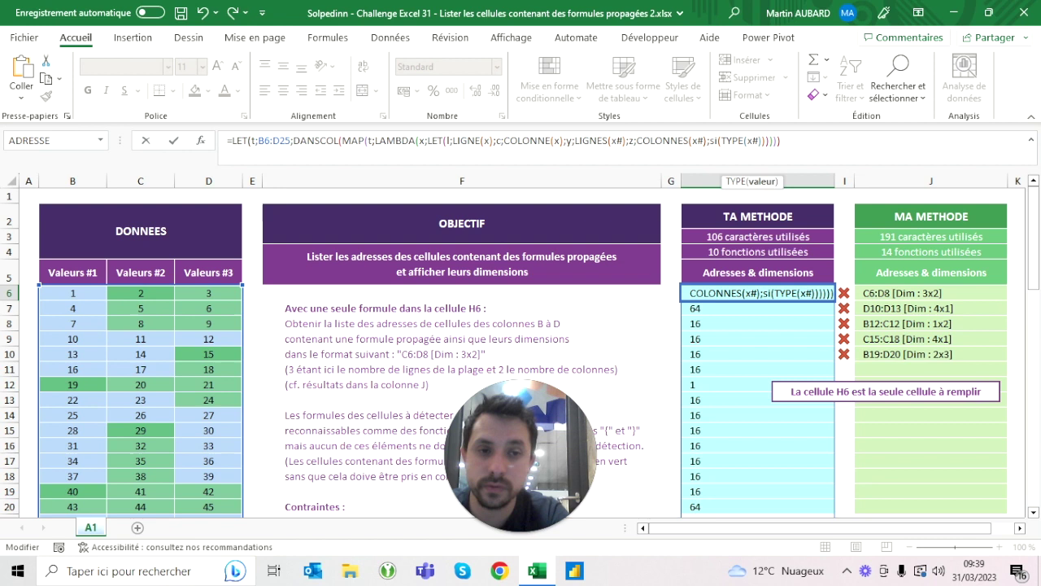
pyautogui.press('Left')
pyautogui.press('Left')
pyautogui.press('Left')
pyautogui.write('=')
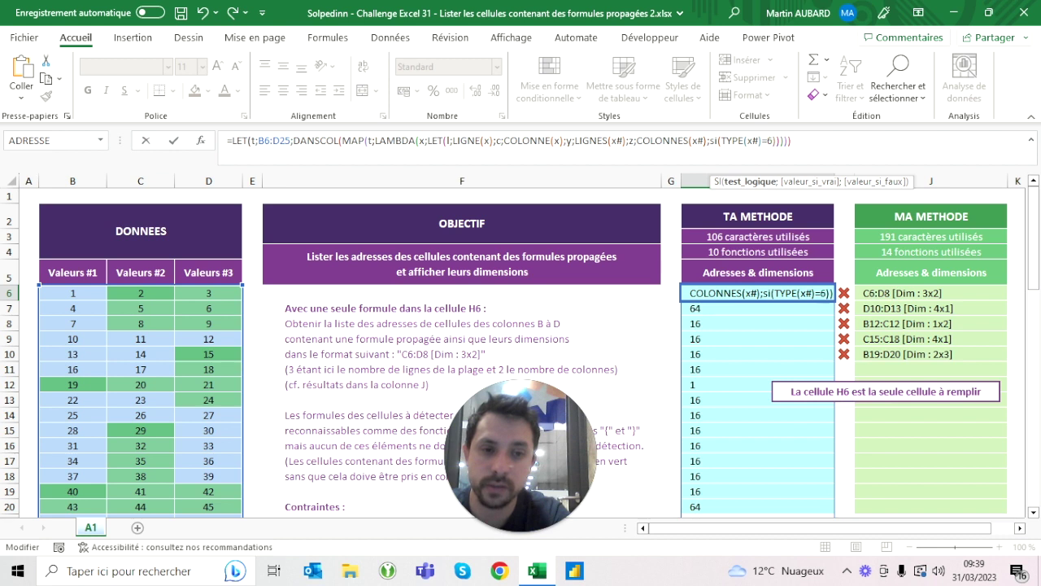
pyautogui.write('64;')
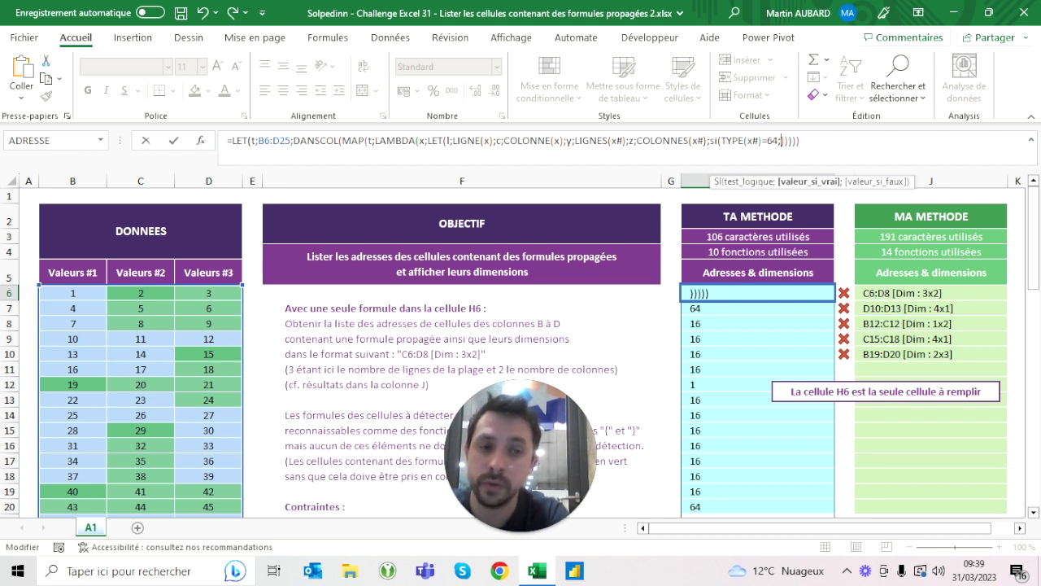
pyautogui.write(';')
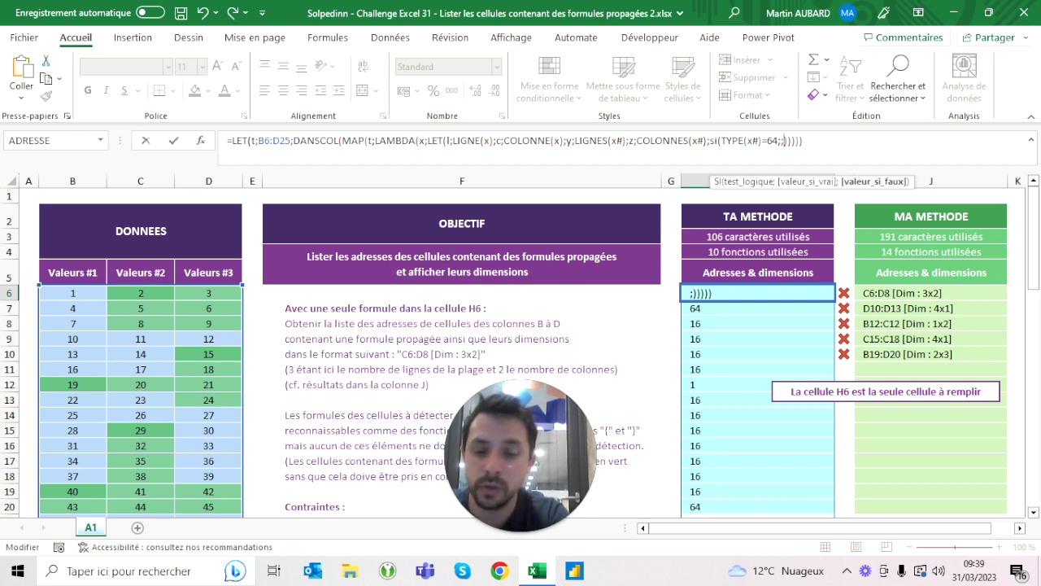
pyautogui.write('FAUX)')
pyautogui.press('Return')
# Step: Fill SI's second argument with ADRESSE(l;c;4), so H6 lists C6 and D10
pyautogui.click(757, 293)
pyautogui.click(757, 273)
pyautogui.click(757, 293)
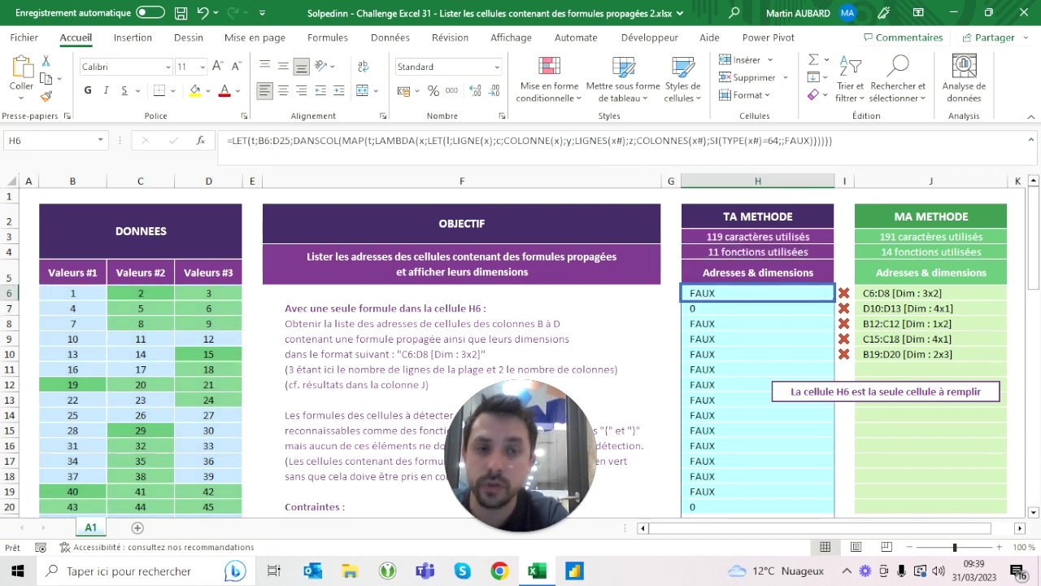
pyautogui.click(796, 141)
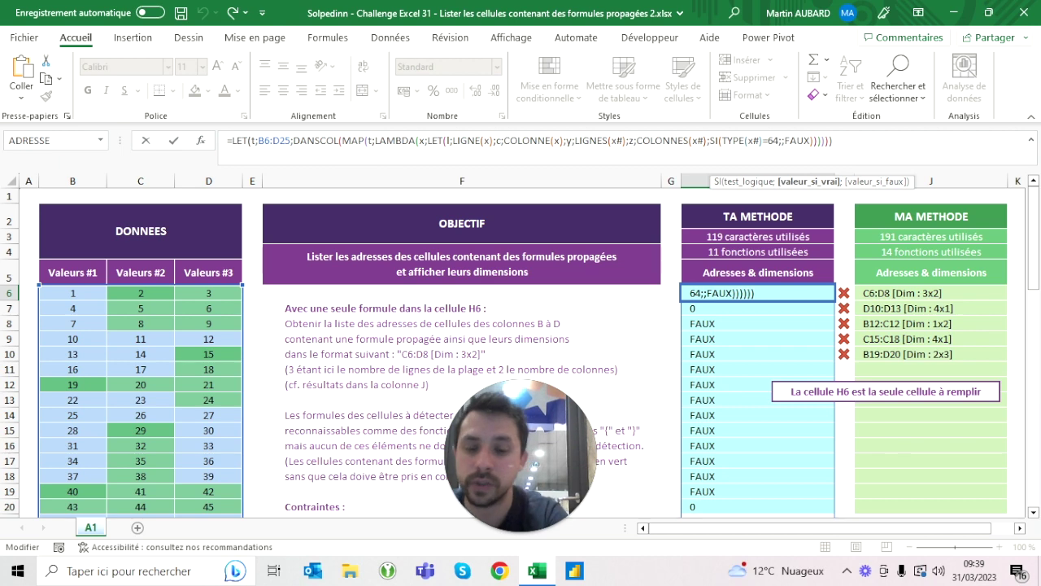
pyautogui.write('adresse(l;c;4')
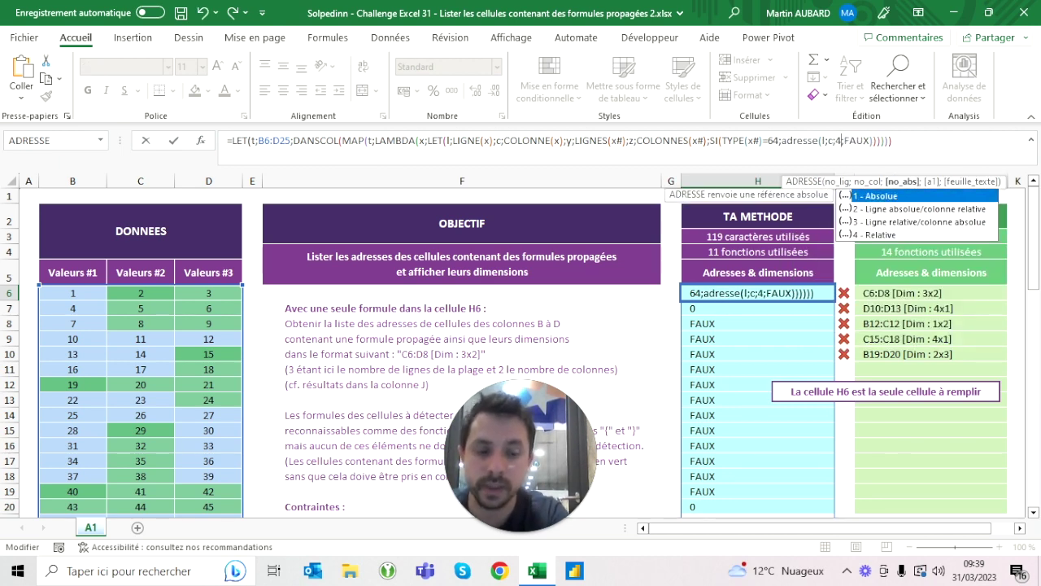
pyautogui.write(')')
pyautogui.press('Return')
pyautogui.click(758, 293)
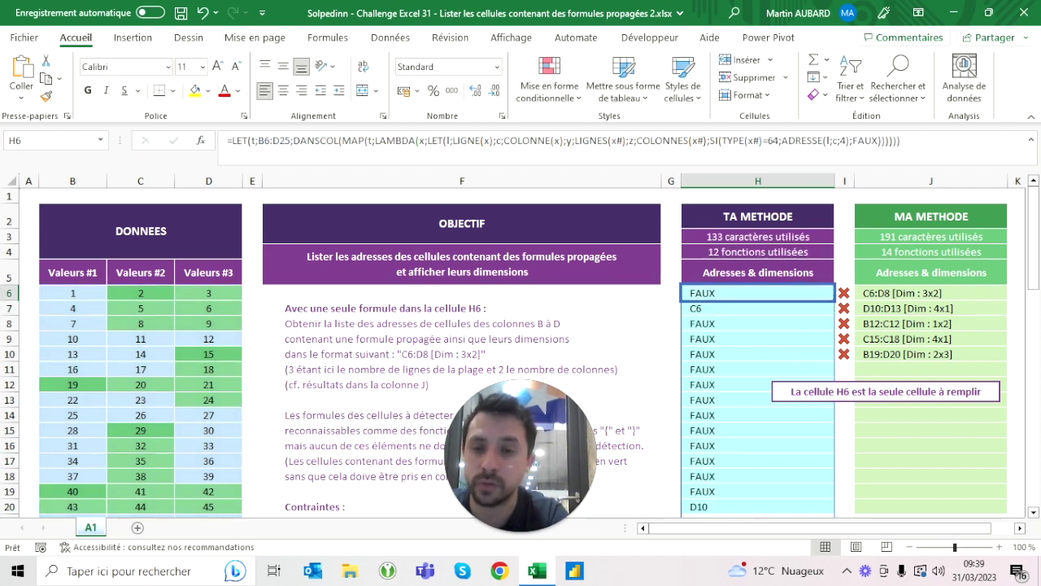
# Step: Put the ADRESSE(l;c;4) call on its own line in the H6 formula
pyautogui.click(141, 293)
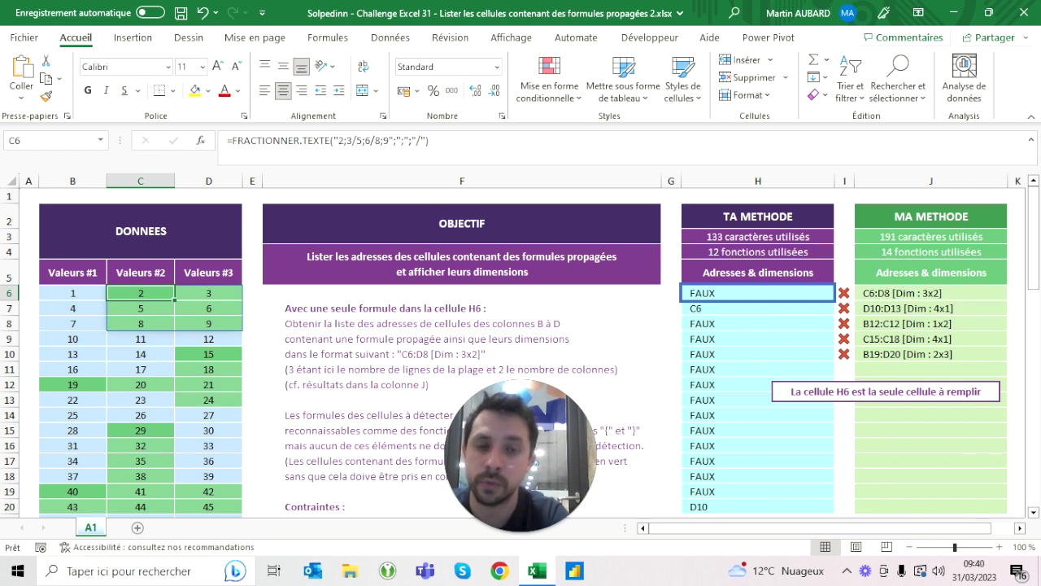
pyautogui.click(758, 293)
pyautogui.click(837, 158)
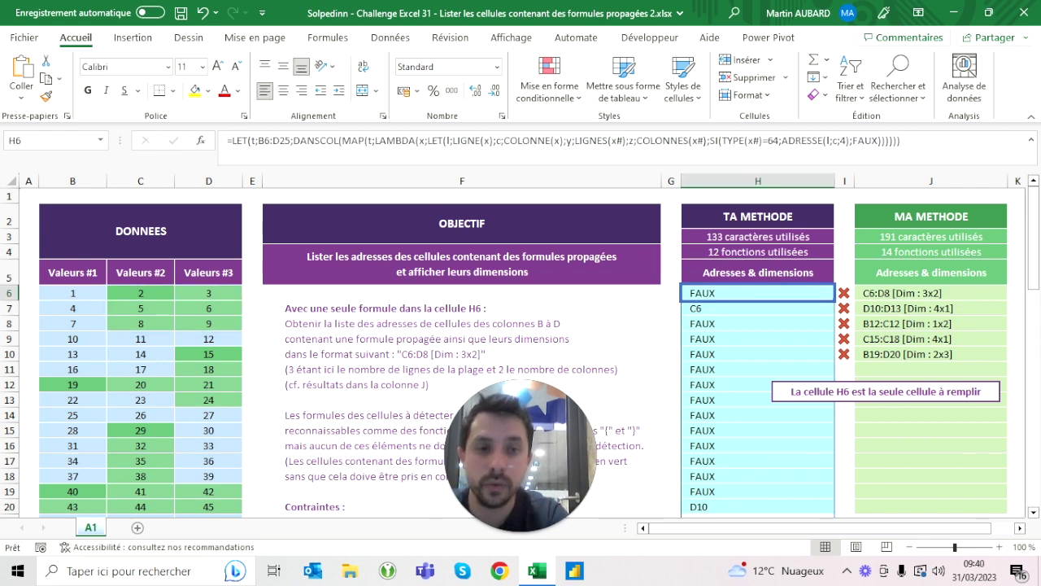
pyautogui.moveTo(849, 140); pyautogui.dragTo(782, 141)
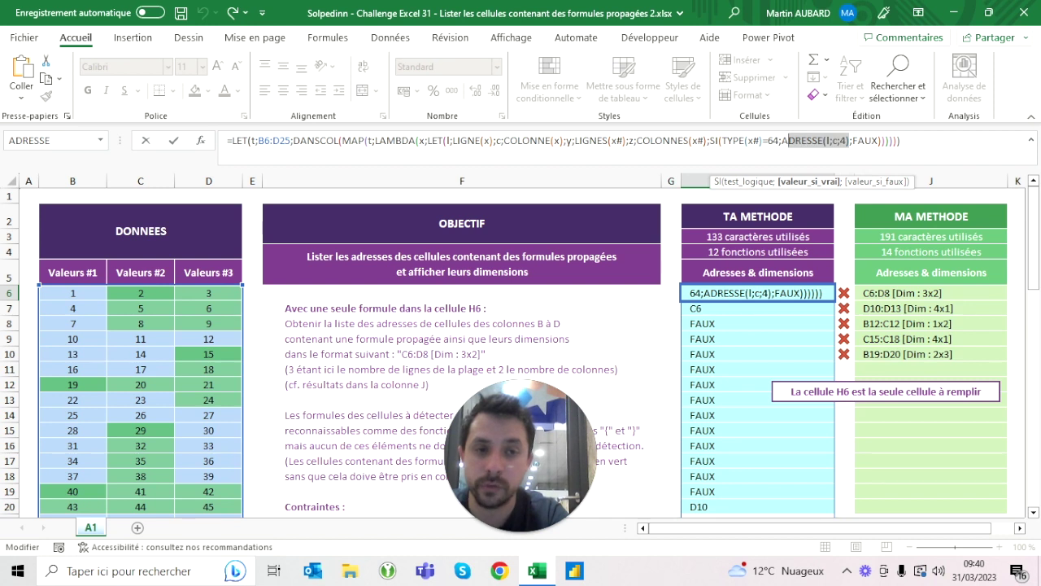
pyautogui.click(781, 141)
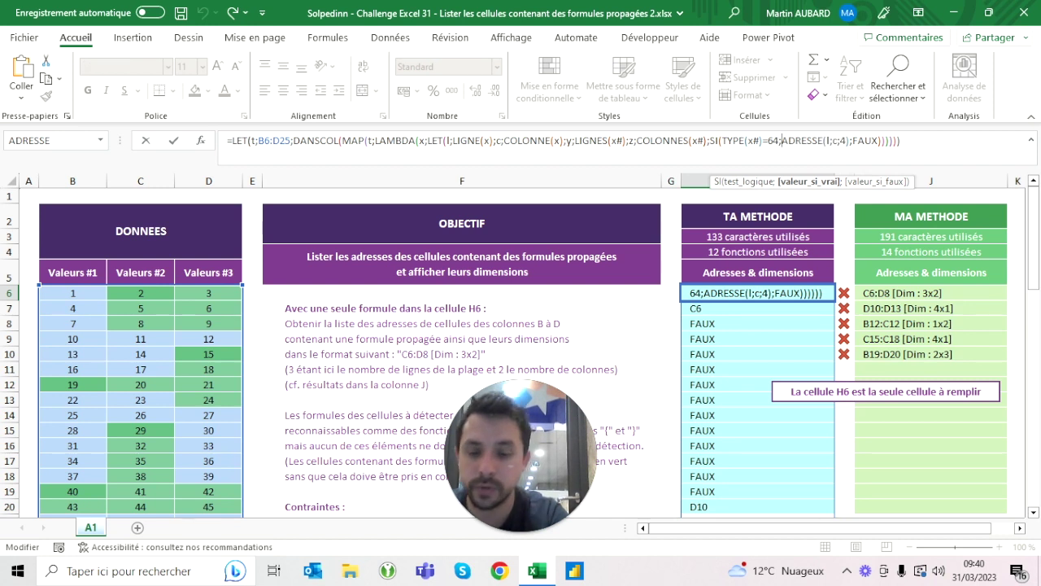
pyautogui.hotkey('alt', 'Return')
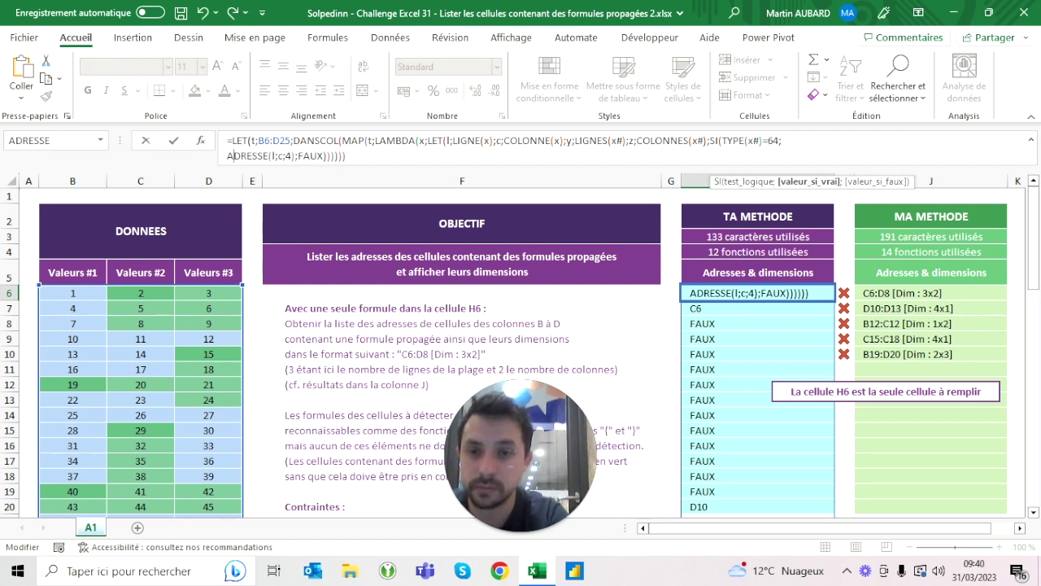
pyautogui.press('Right')
pyautogui.press('Right')
pyautogui.press('Right')
pyautogui.press('Right')
pyautogui.press('Right')
pyautogui.press('Right')
pyautogui.press('Right')
pyautogui.press('Right')
pyautogui.press('Right')
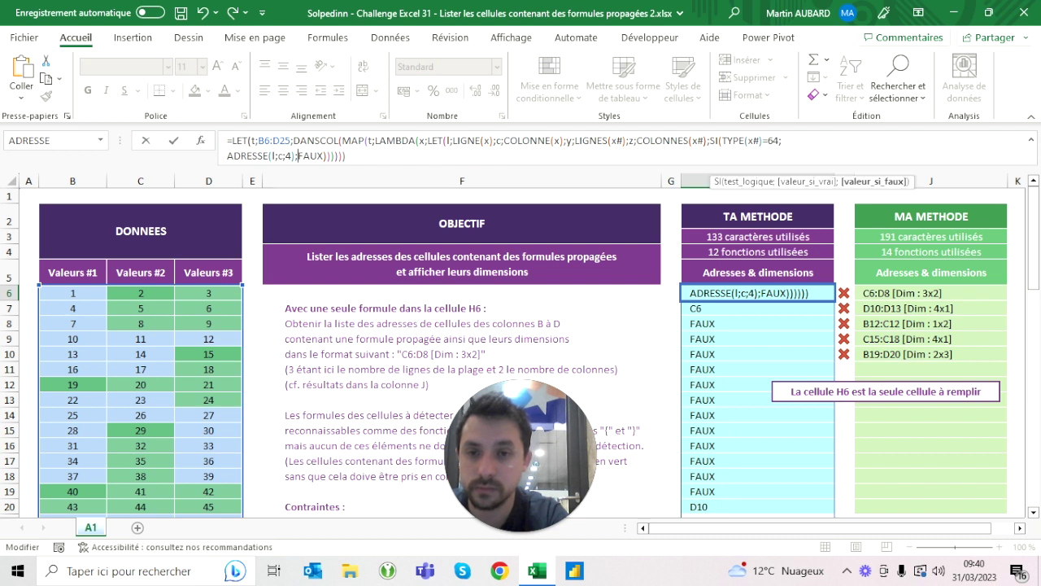
pyautogui.press('BackSpace')
pyautogui.press('Left')
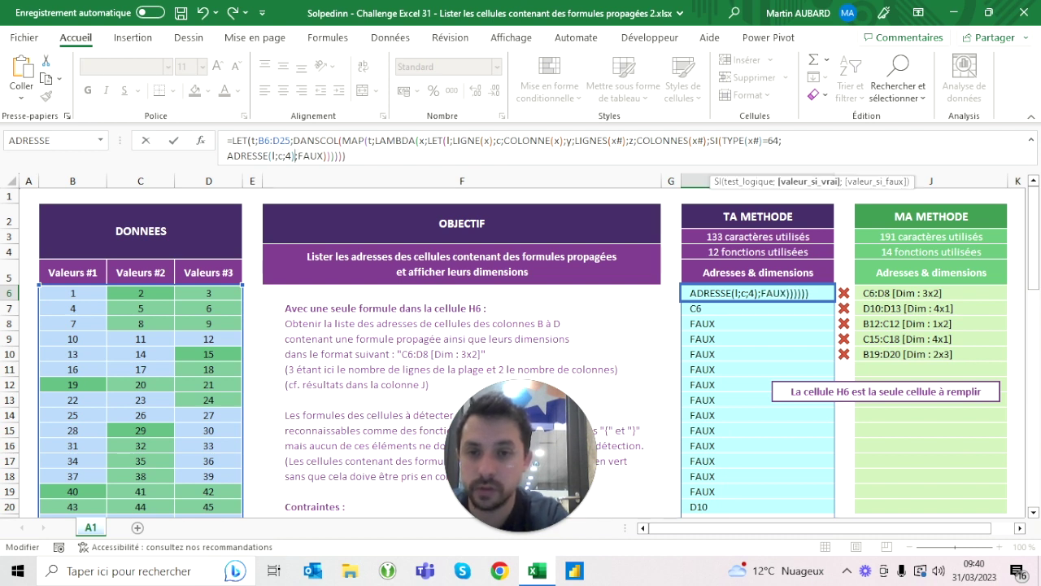
pyautogui.press('BackSpace')
pyautogui.press('BackSpace')
pyautogui.press('BackSpace')
pyautogui.press('BackSpace')
pyautogui.press('BackSpace')
pyautogui.press('BackSpace')
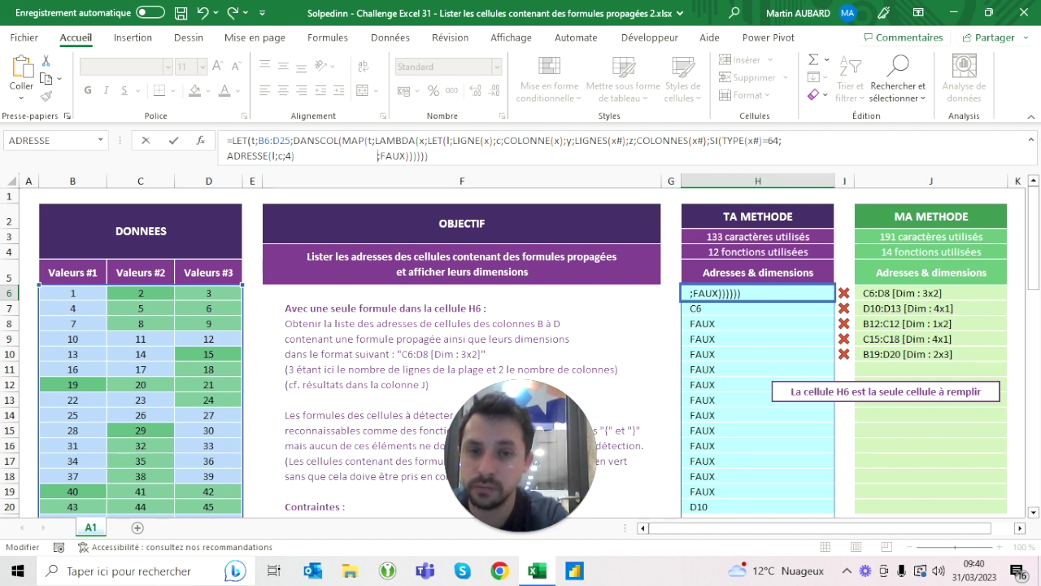
pyautogui.hotkey('ctrl', 'Return')
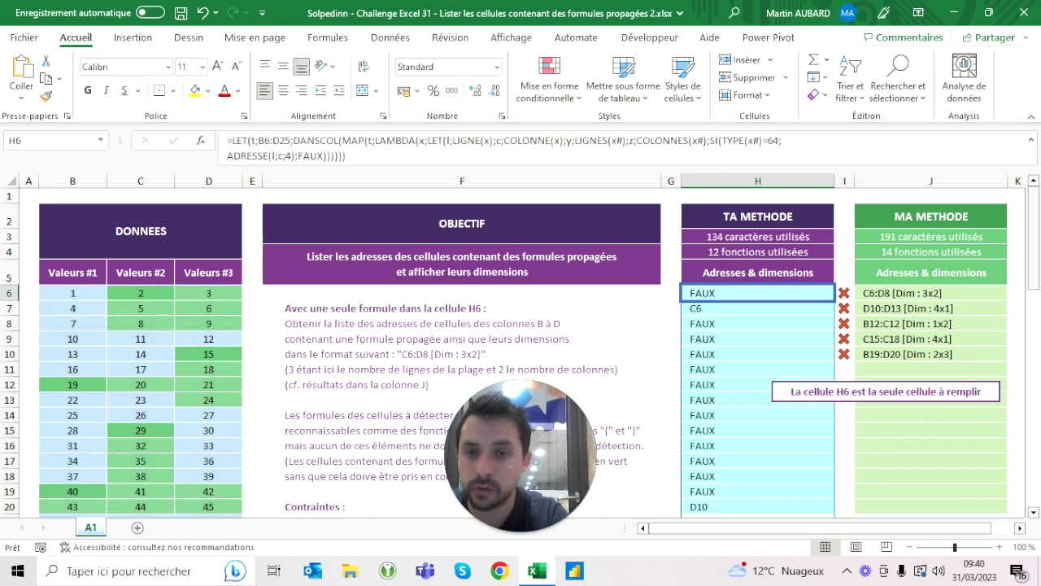
# Step: Enlarge the formula bar so the H6 formula shows over more lines
pyautogui.press('F2')
pyautogui.press('Escape')
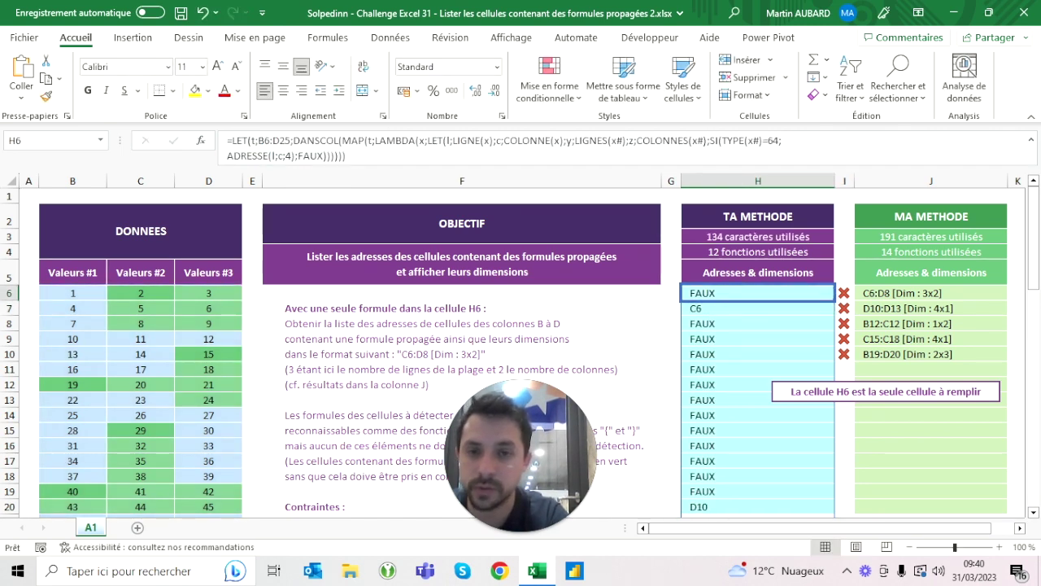
pyautogui.moveTo(301, 173); pyautogui.dragTo(301, 189)
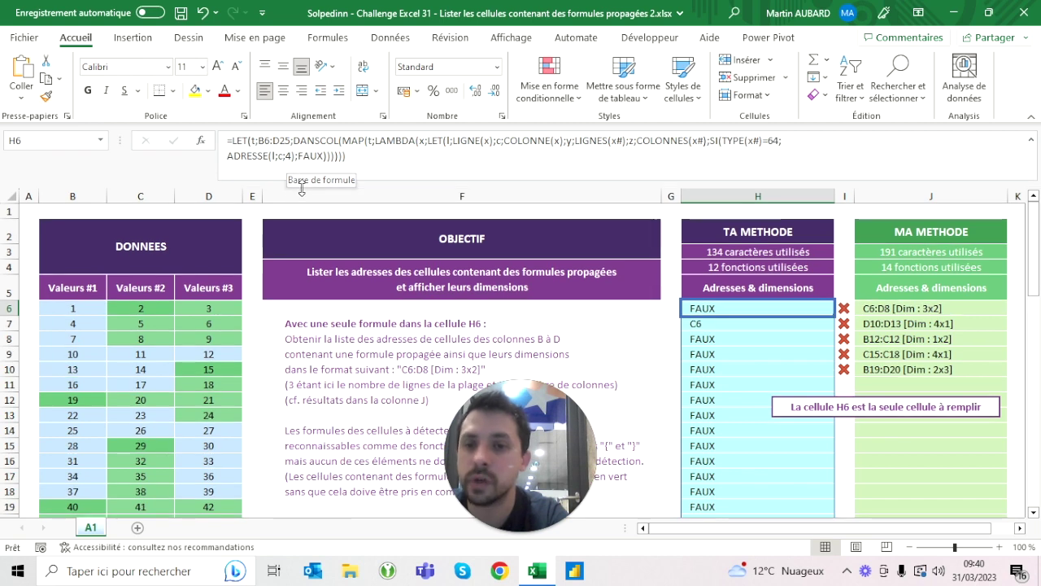
pyautogui.click(295, 155)
pyautogui.hotkey('alt', 'Return')
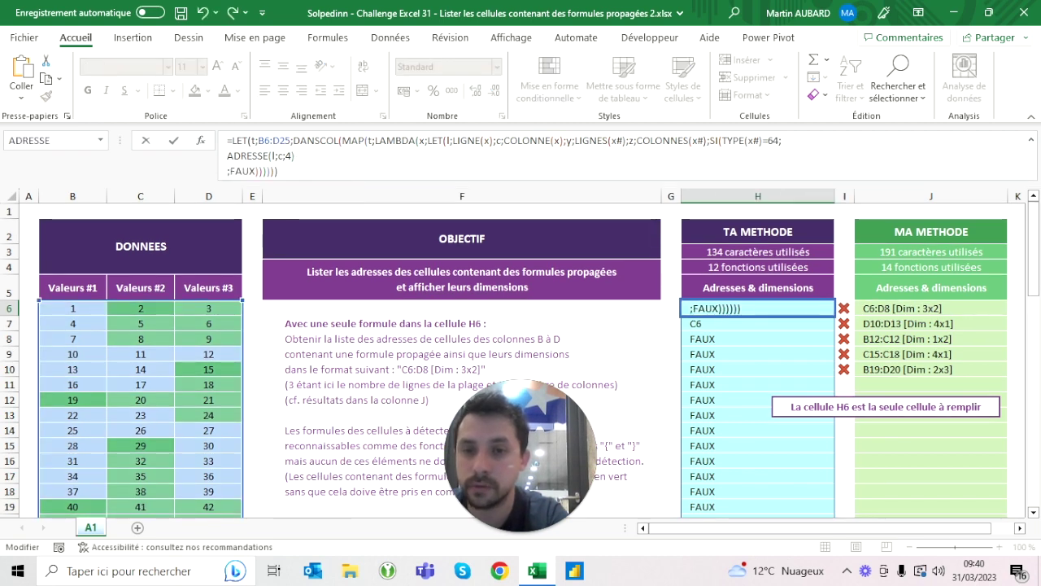
pyautogui.press('BackSpace')
pyautogui.hotkey('ctrl', 'Return')
pyautogui.press('F2')
pyautogui.press('Escape')
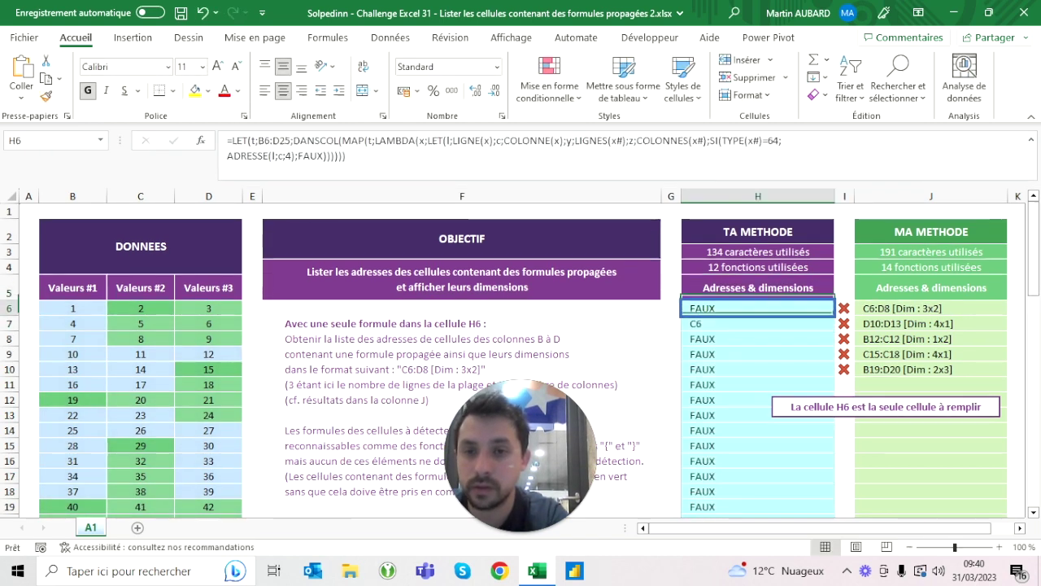
# Step: Add a line break before FAUX so it sits on its own line, reaching 135 characters
pyautogui.press('F2')
pyautogui.hotkey('alt', 'Return')
pyautogui.press('BackSpace')
pyautogui.press('Return')
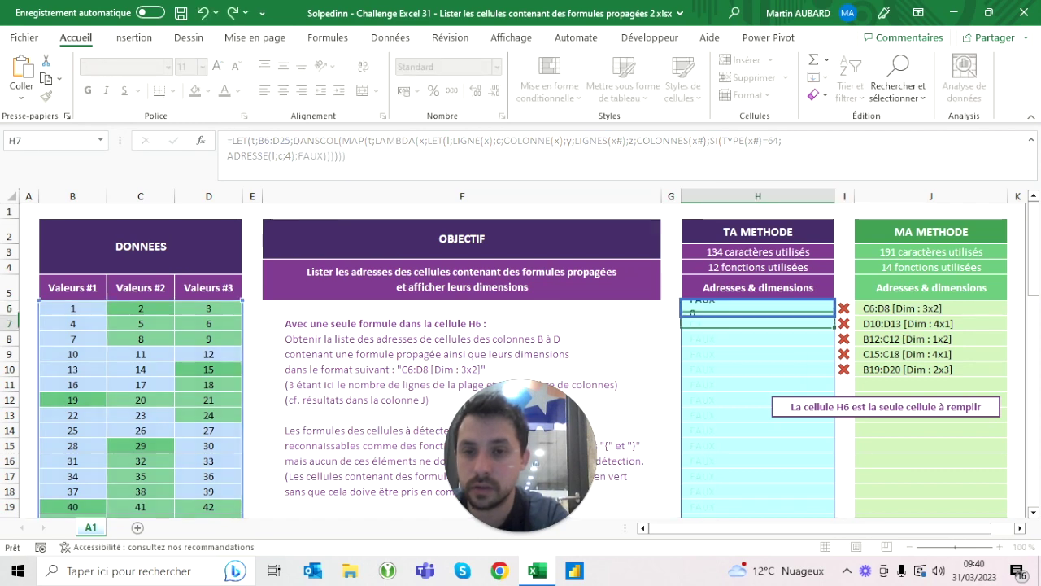
pyautogui.click(757, 307)
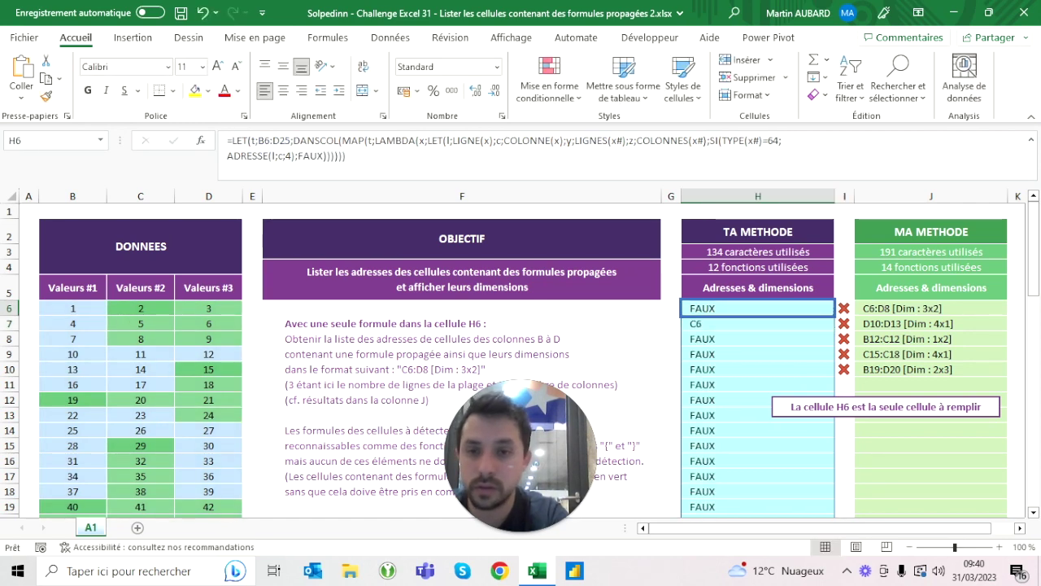
pyautogui.press('F2')
pyautogui.hotkey('alt', 'Return')
pyautogui.press('Return')
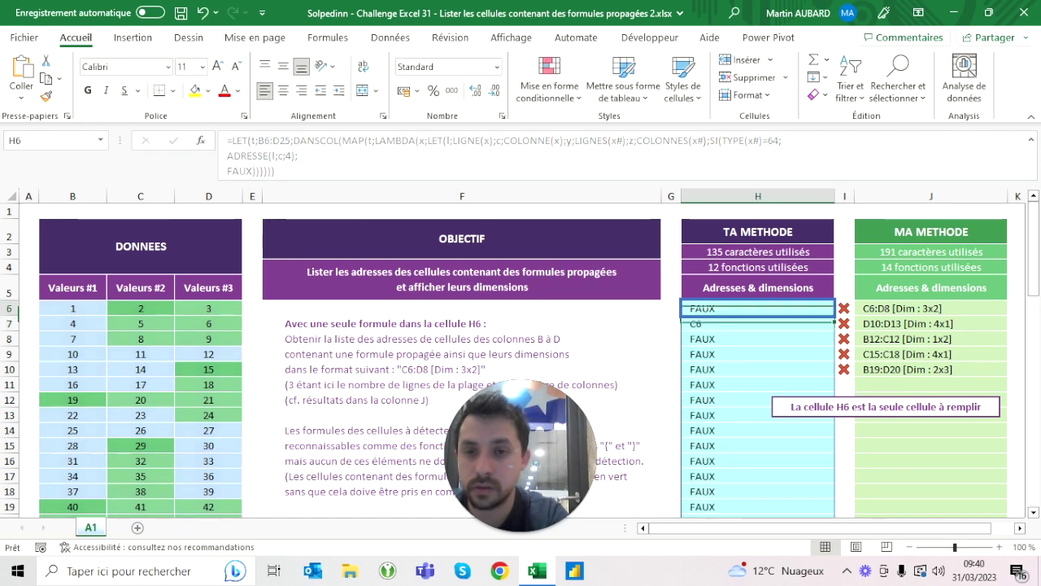
pyautogui.click(240, 156)
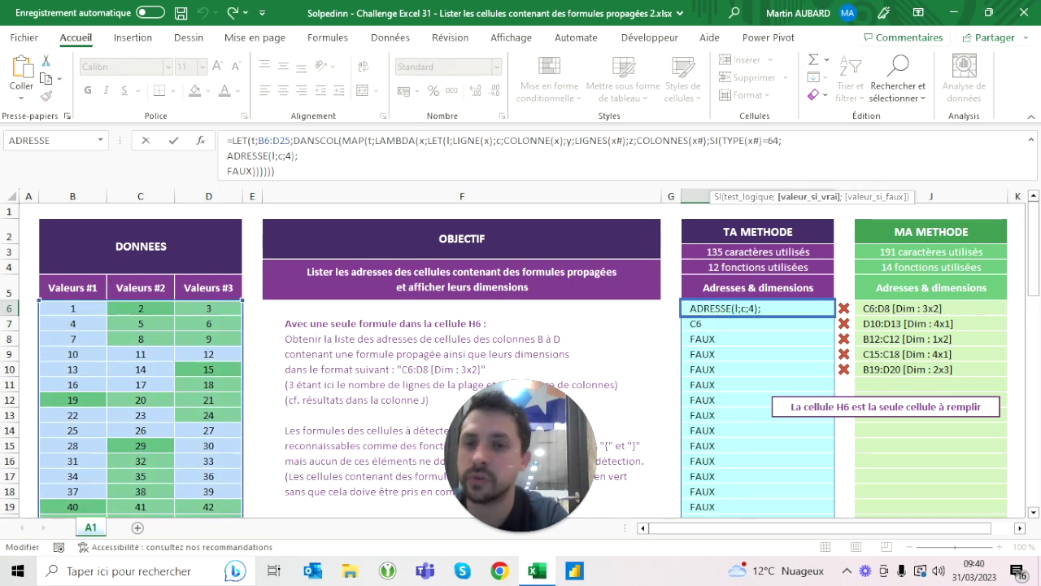
# Step: Append &":" after the first ADRESSE(l;c;4) in the H6 formula
pyautogui.click(292, 156)
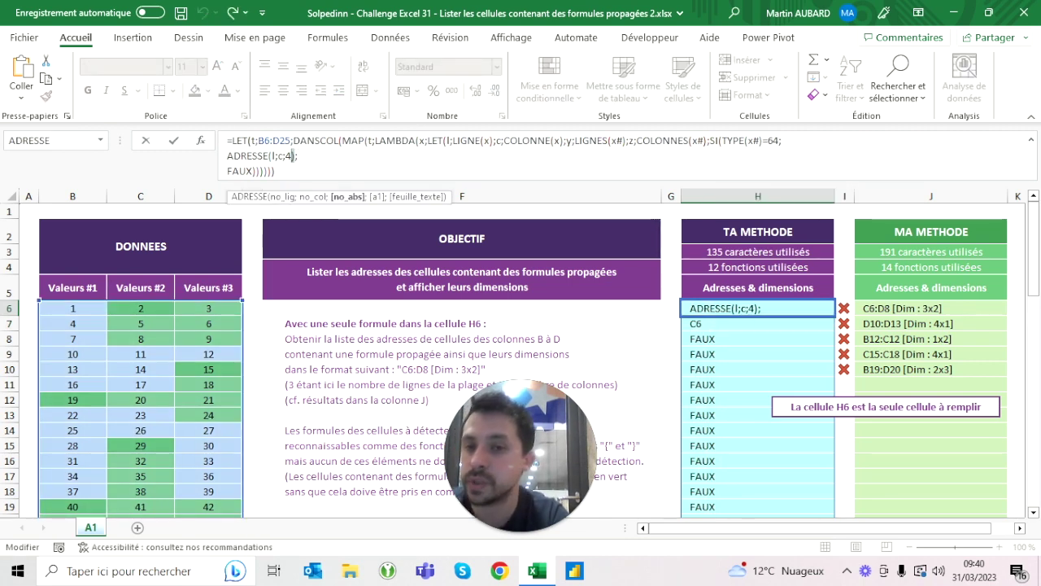
pyautogui.click(227, 171)
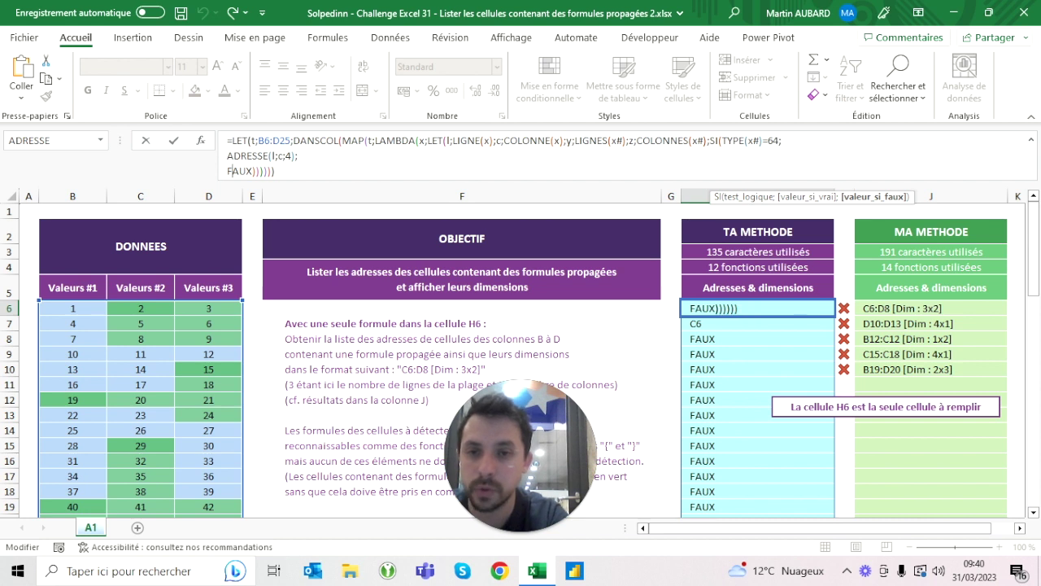
pyautogui.click(228, 155)
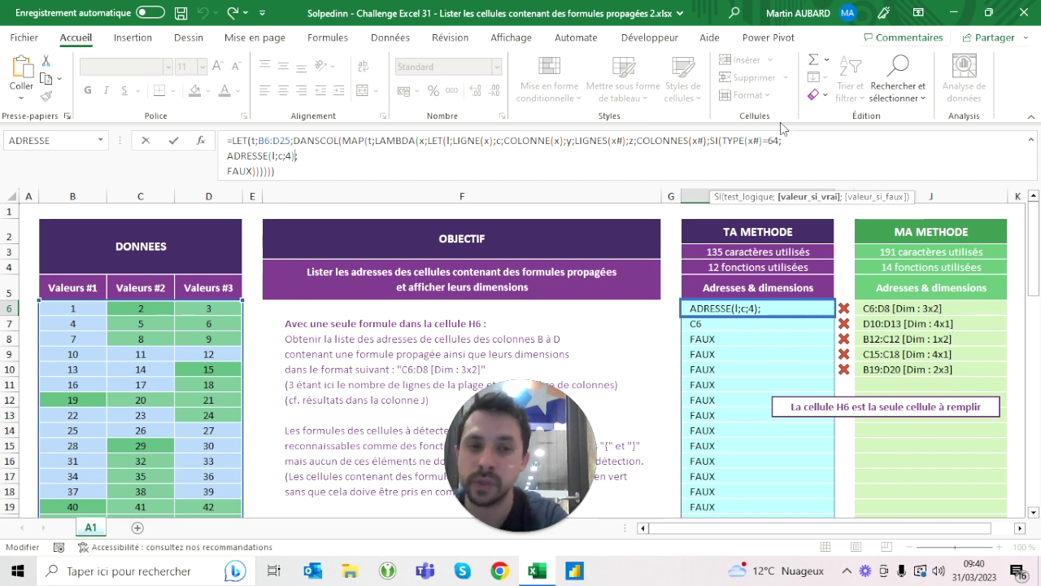
pyautogui.press('Up')
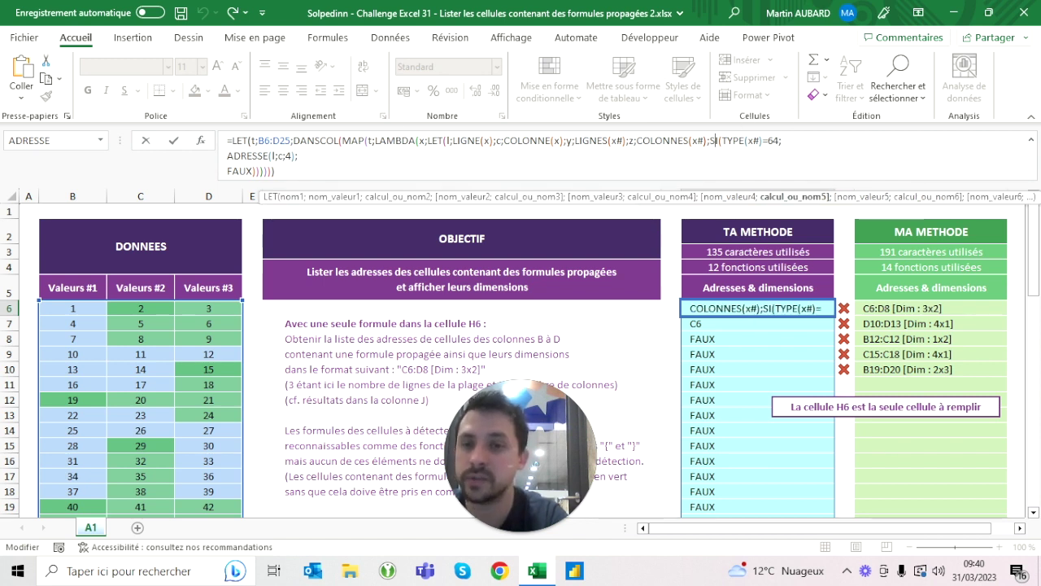
pyautogui.press('Down')
pyautogui.click(249, 171)
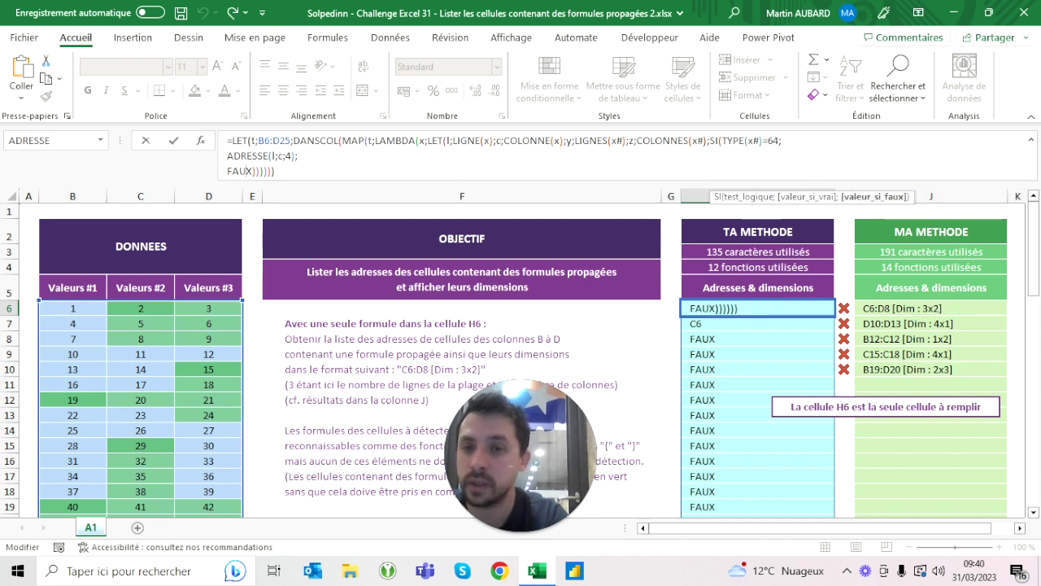
pyautogui.click(250, 156)
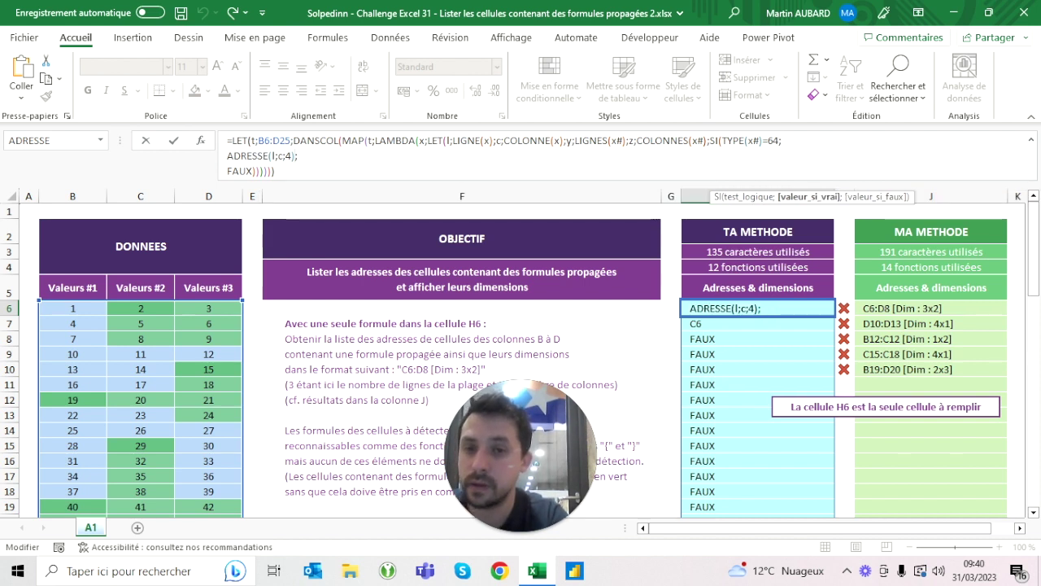
pyautogui.write('&";"')
pyautogui.write(':"')
pyautogui.press('Return')
# Step: Add a second ADRESSE(l;c;4) after the colon so H7 shows C6:C6
pyautogui.click(757, 307)
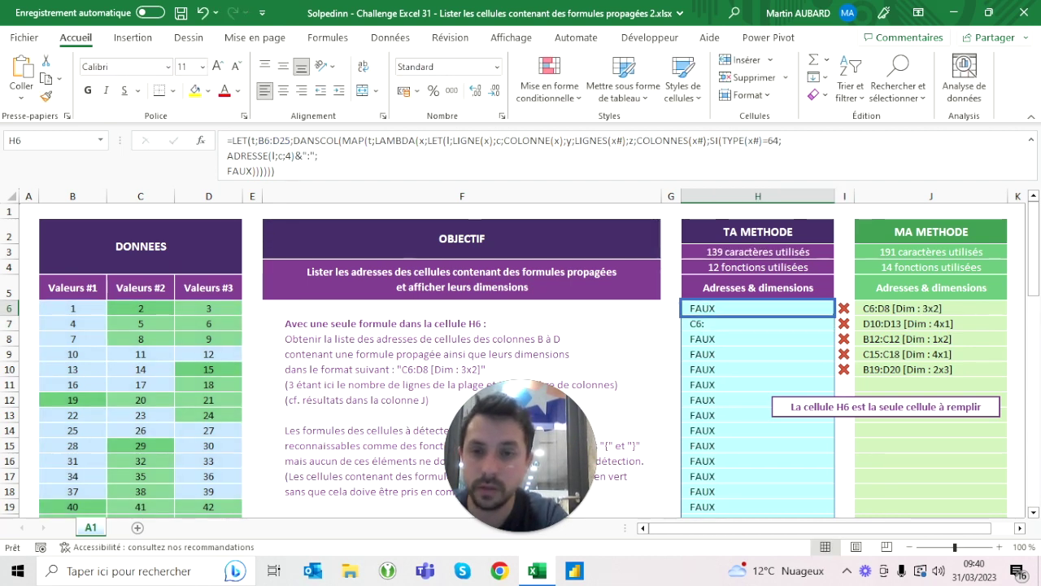
pyautogui.click(322, 155)
pyautogui.write('&')
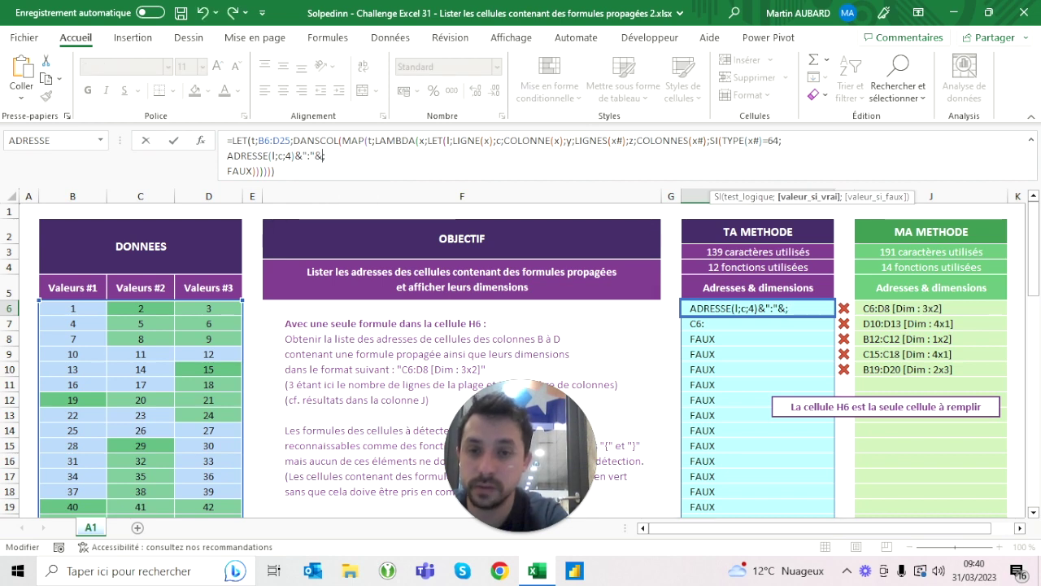
pyautogui.write('adresse')
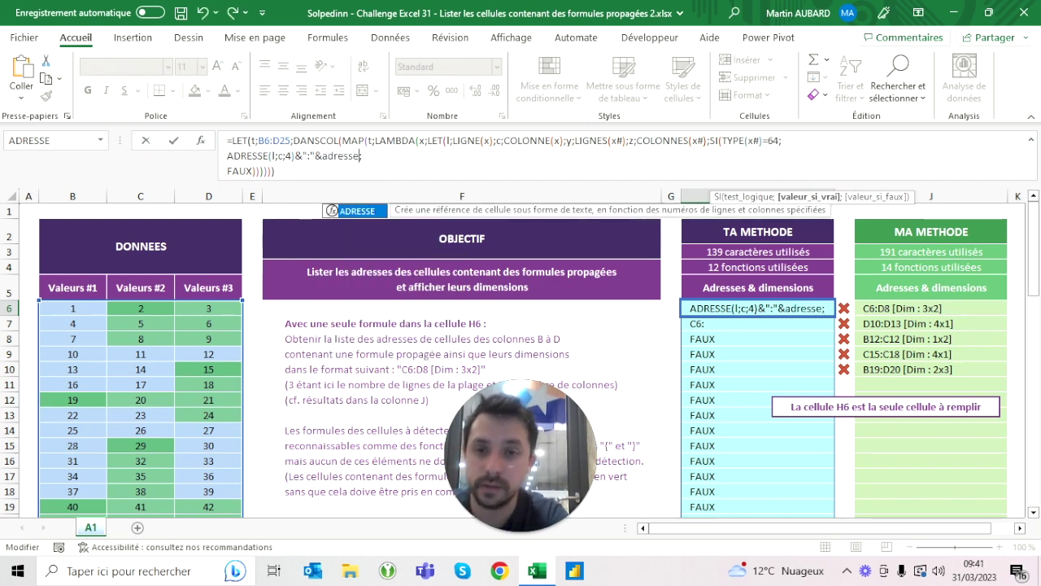
pyautogui.write('(l')
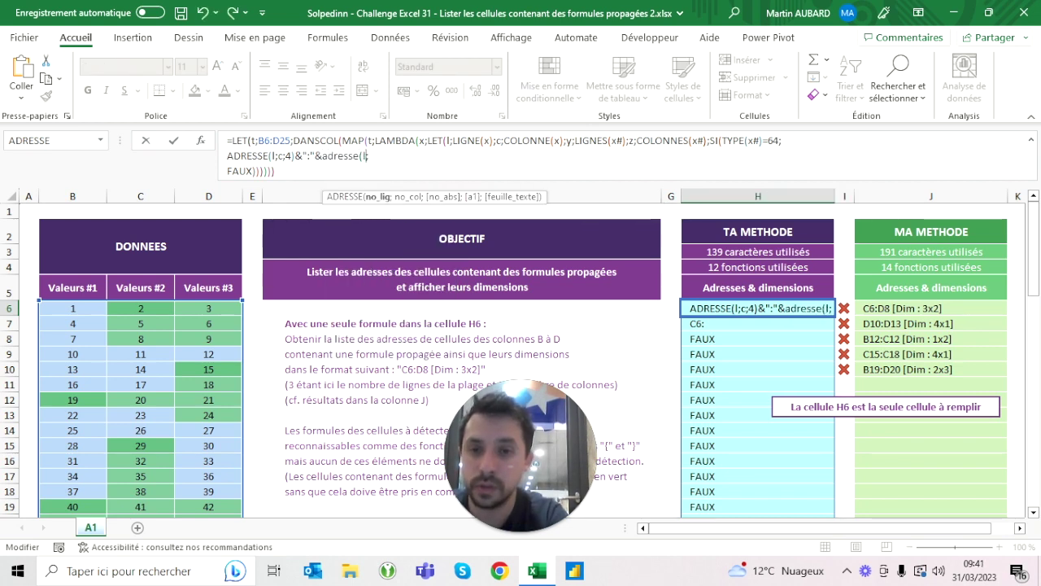
pyautogui.write(';c;;')
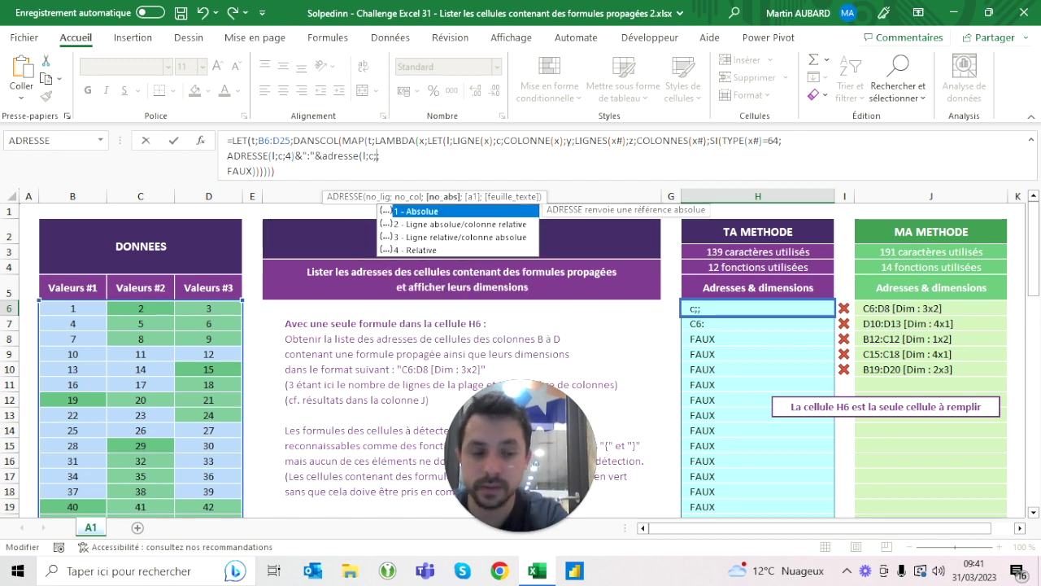
pyautogui.write('4)')
pyautogui.press('Return')
pyautogui.press('Up')
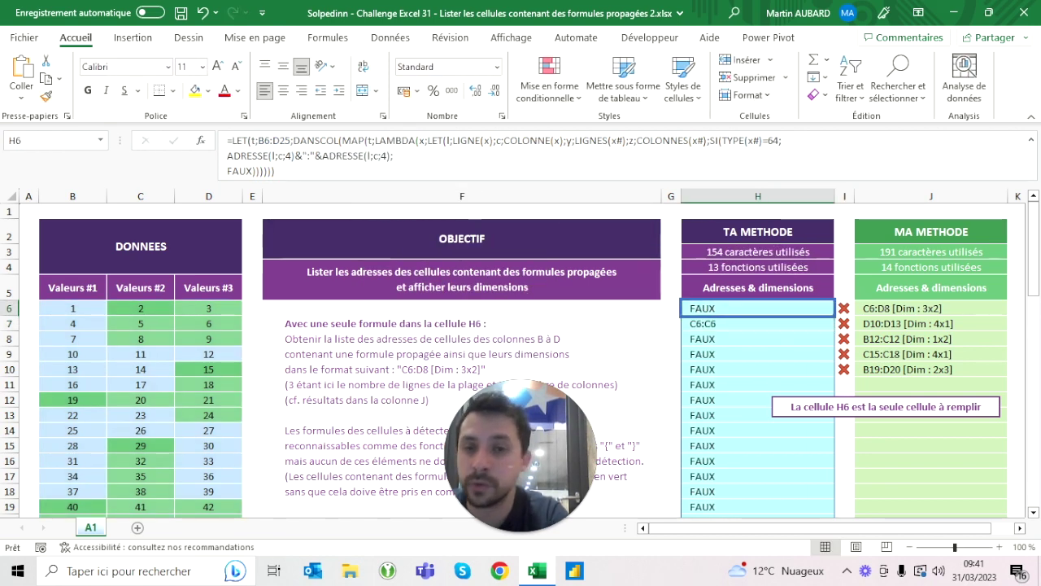
pyautogui.click(358, 171)
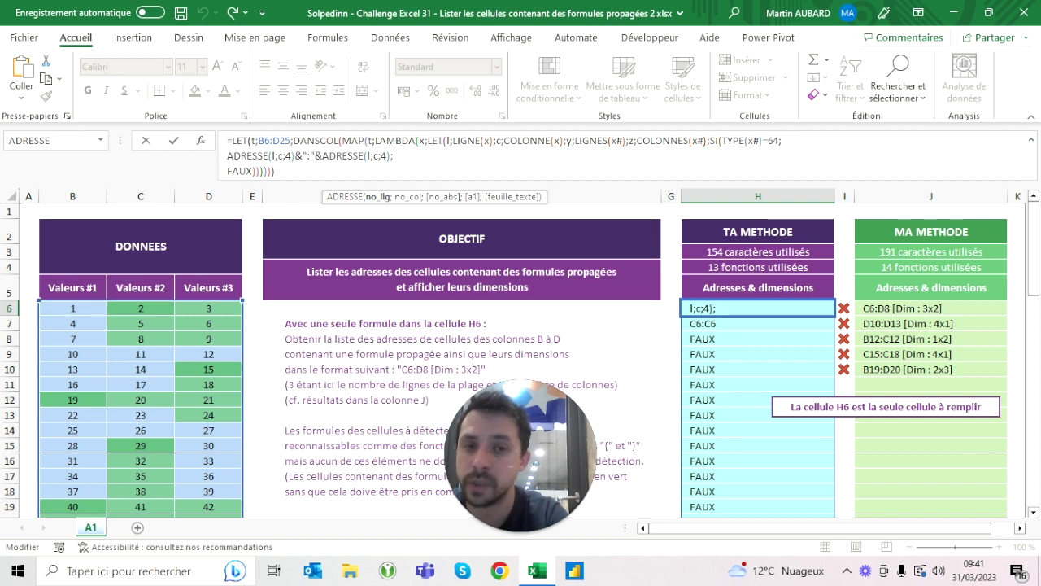
# Step: Change the second address to ADRESSE(l+y-1;c+z-1;4) so H7 reads C6:D8
pyautogui.write('+')
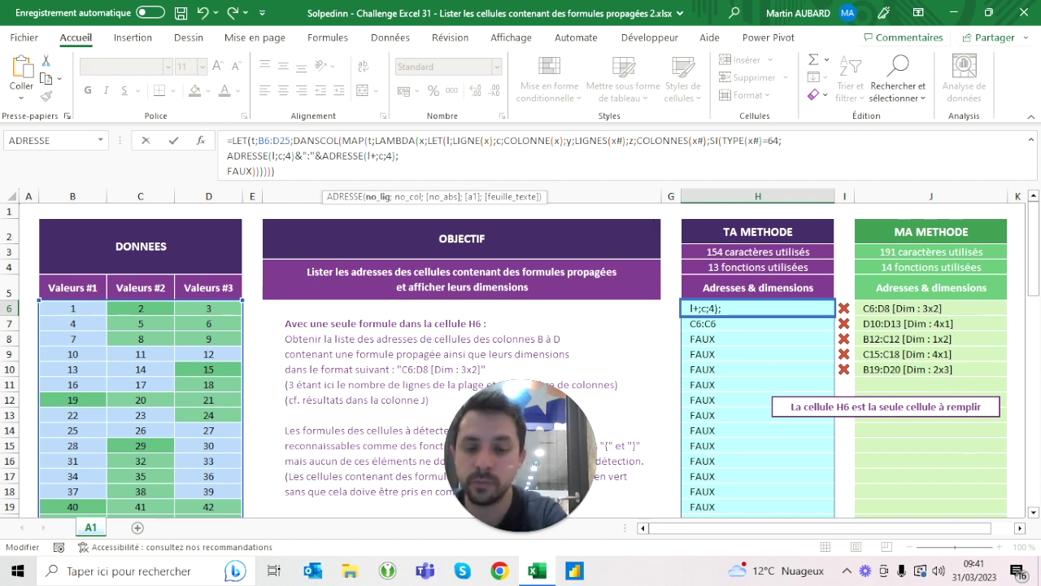
pyautogui.write('y')
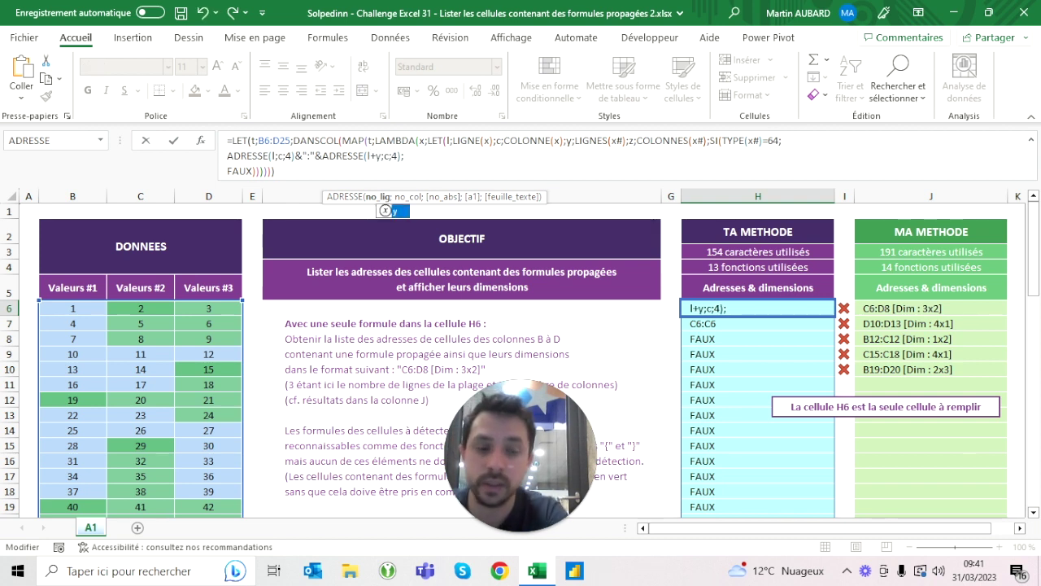
pyautogui.write('-1')
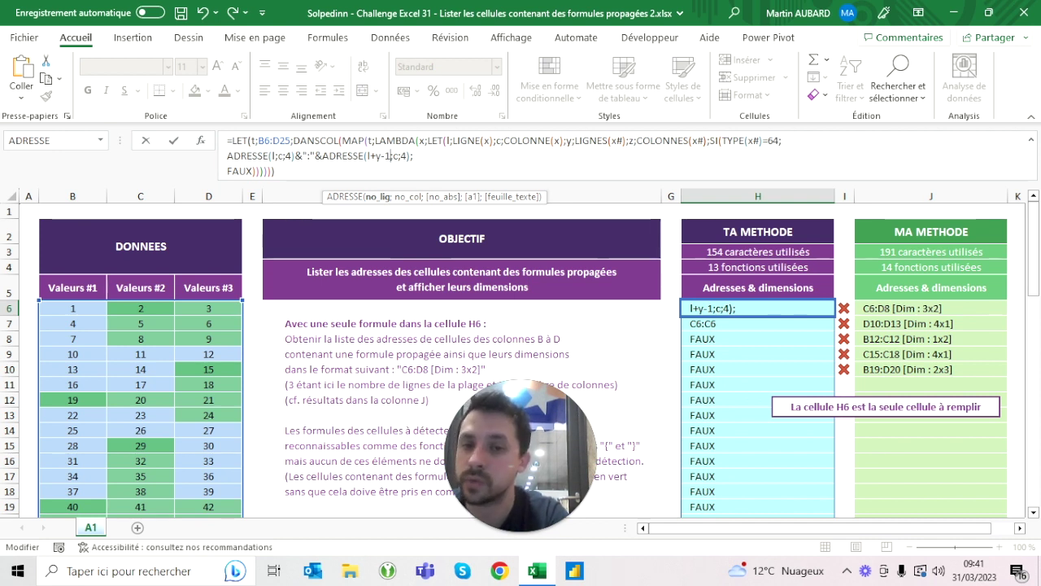
pyautogui.click(396, 156)
pyautogui.write('+')
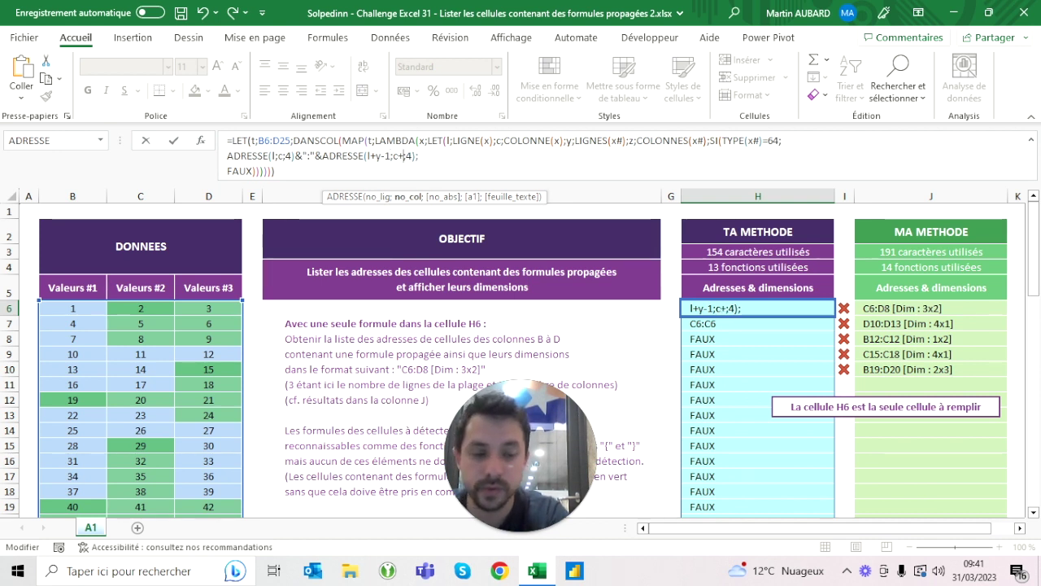
pyautogui.write('z-1')
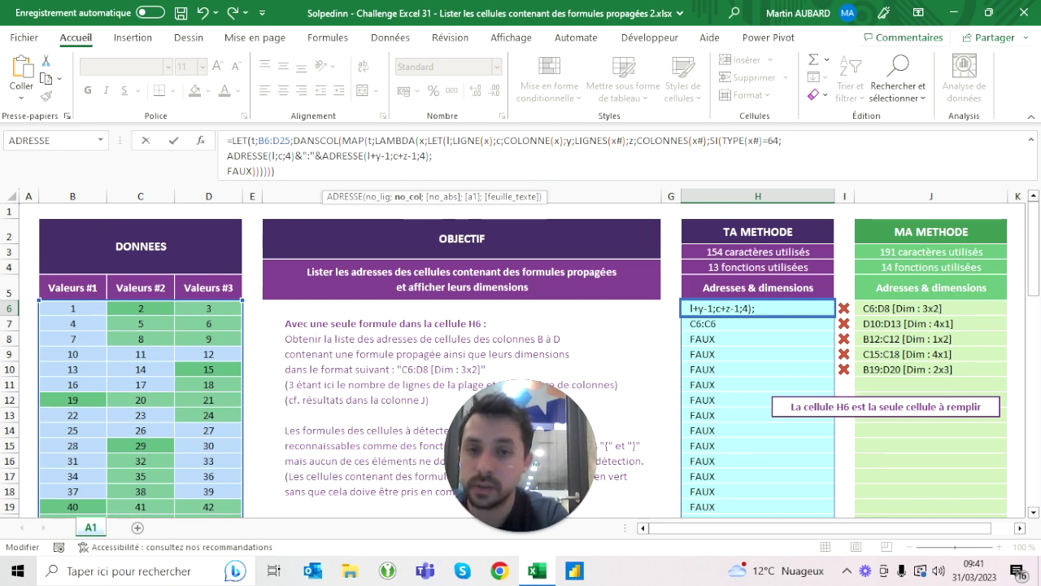
pyautogui.hotkey('ctrl', 'Return')
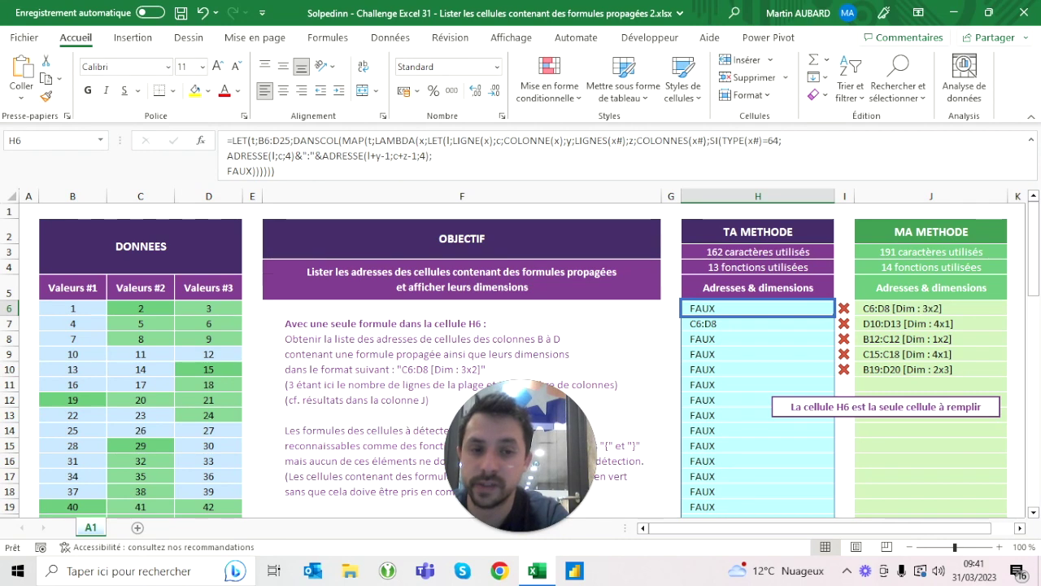
pyautogui.click(931, 323)
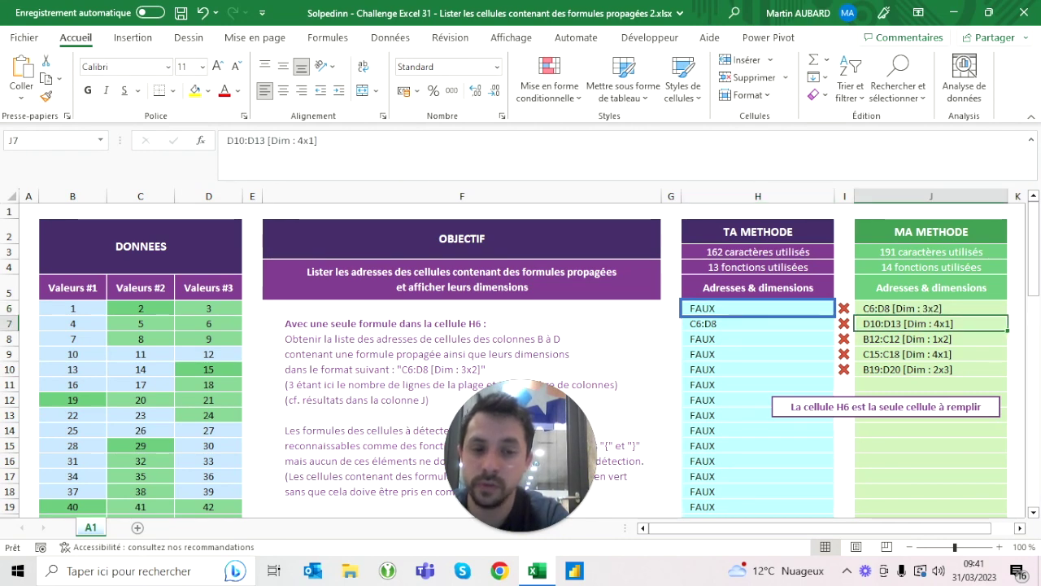
pyautogui.scroll(-2, 505, 361)
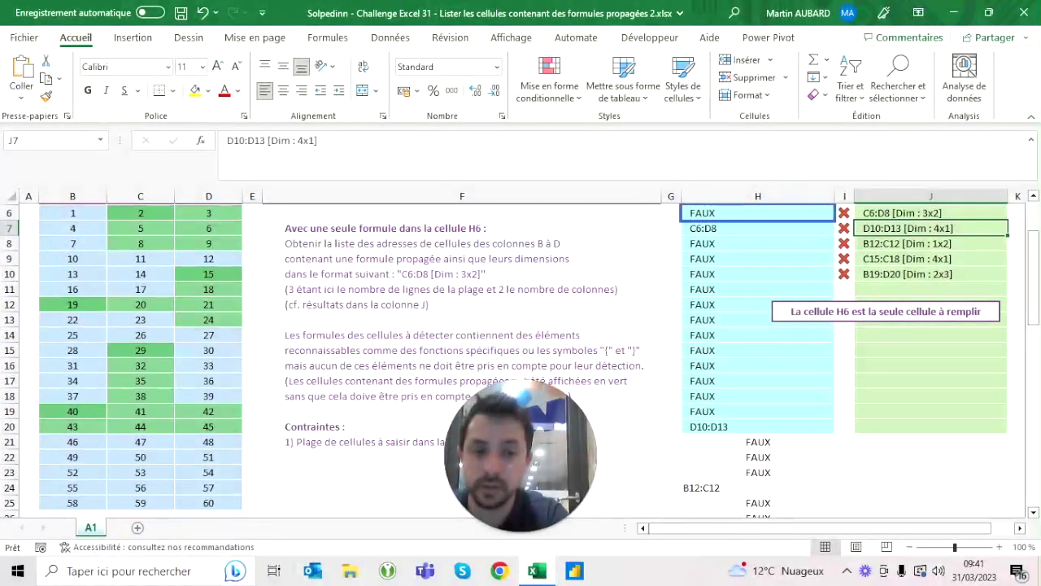
pyautogui.click(758, 426)
pyautogui.scroll(2, 504, 361)
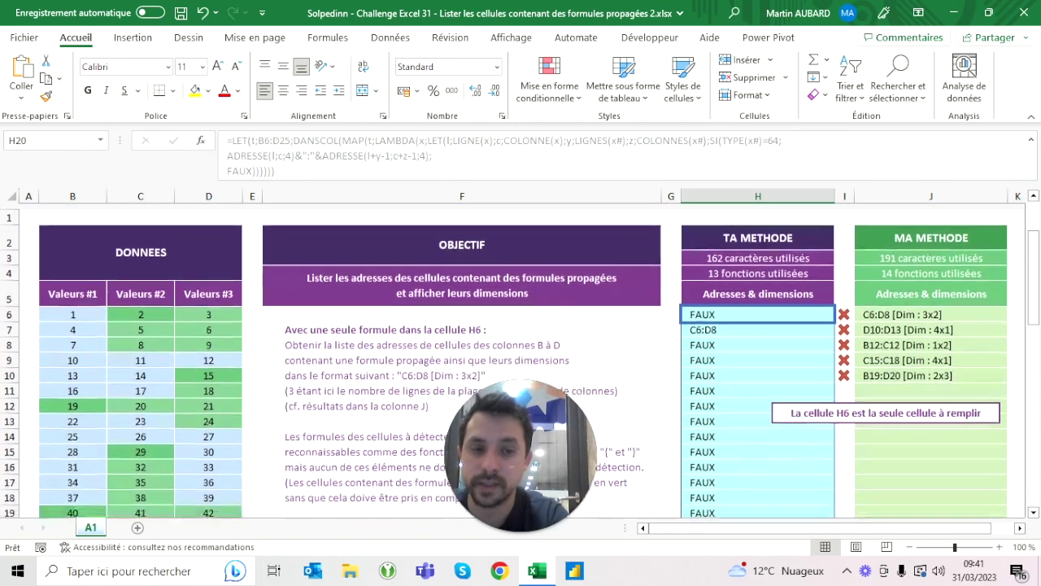
pyautogui.click(930, 323)
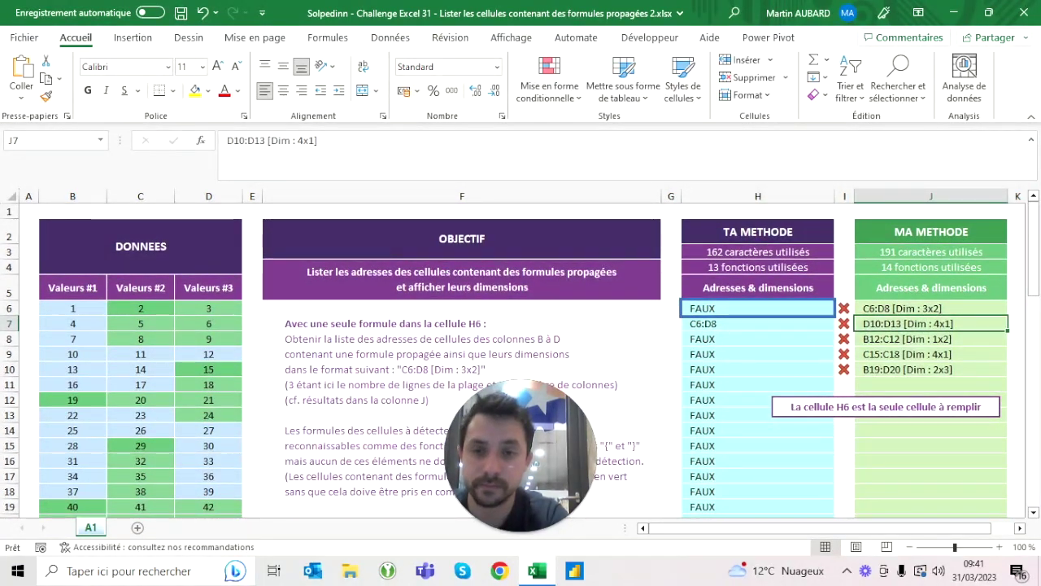
pyautogui.click(758, 287)
pyautogui.click(757, 308)
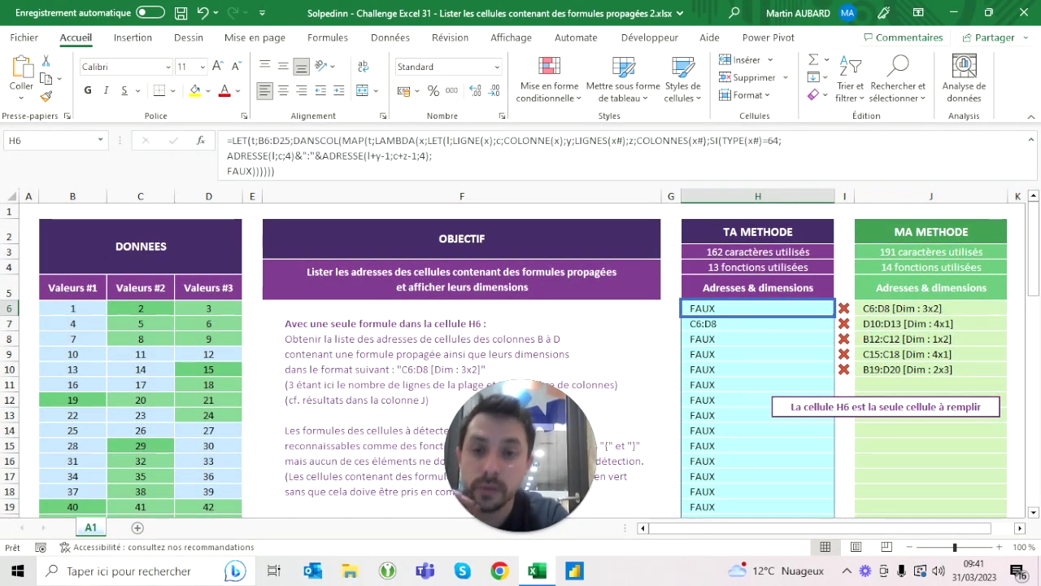
pyautogui.click(431, 155)
# Step: Append the " [Dim : " label and the row count y after the address
pyautogui.write('&" [(')
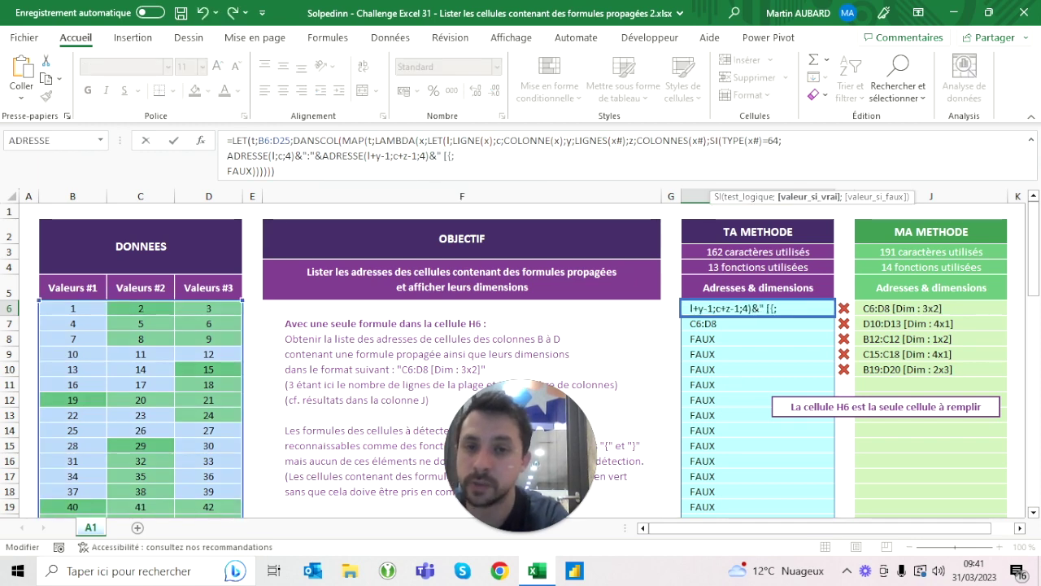
pyautogui.write('Dim : "')
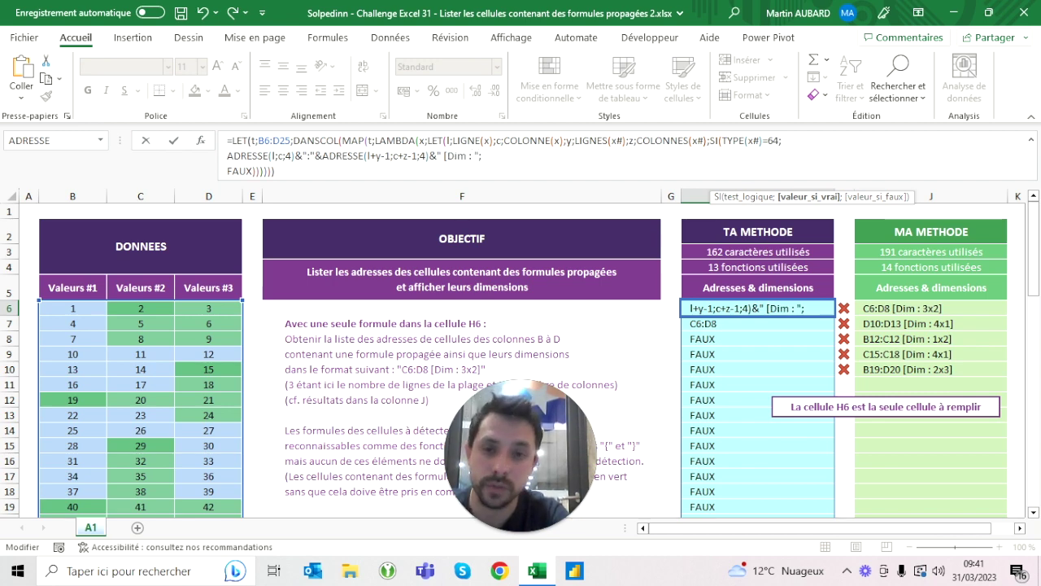
pyautogui.press('Return')
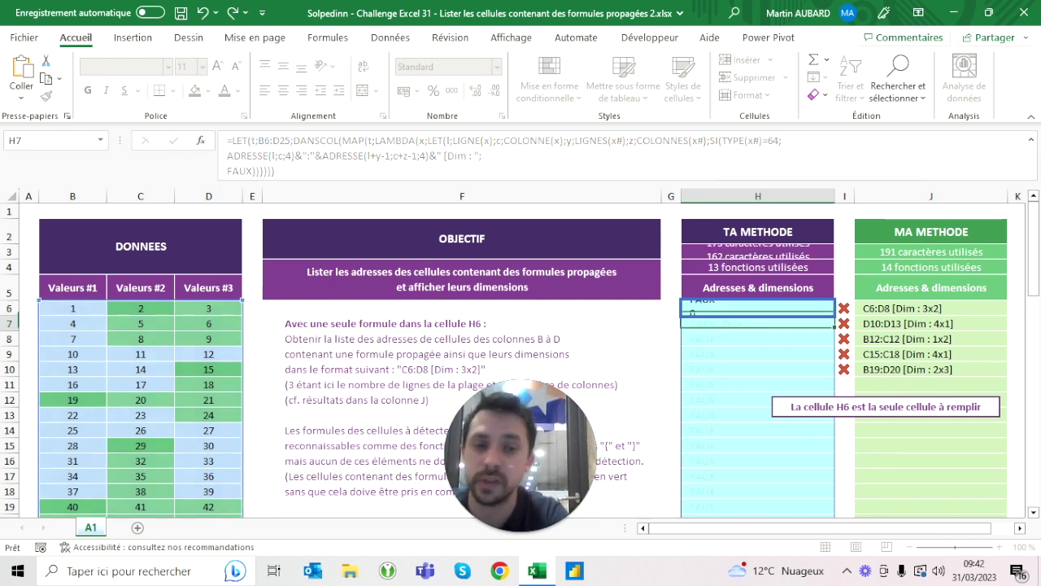
pyautogui.press('Up')
pyautogui.click(479, 155)
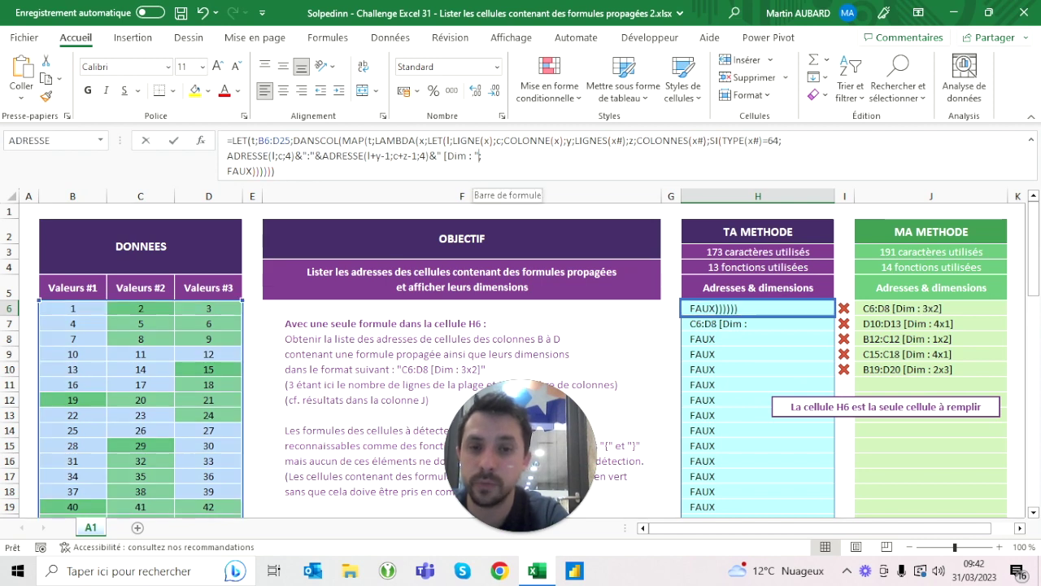
pyautogui.write('&y')
pyautogui.press('Return')
pyautogui.press('Up')
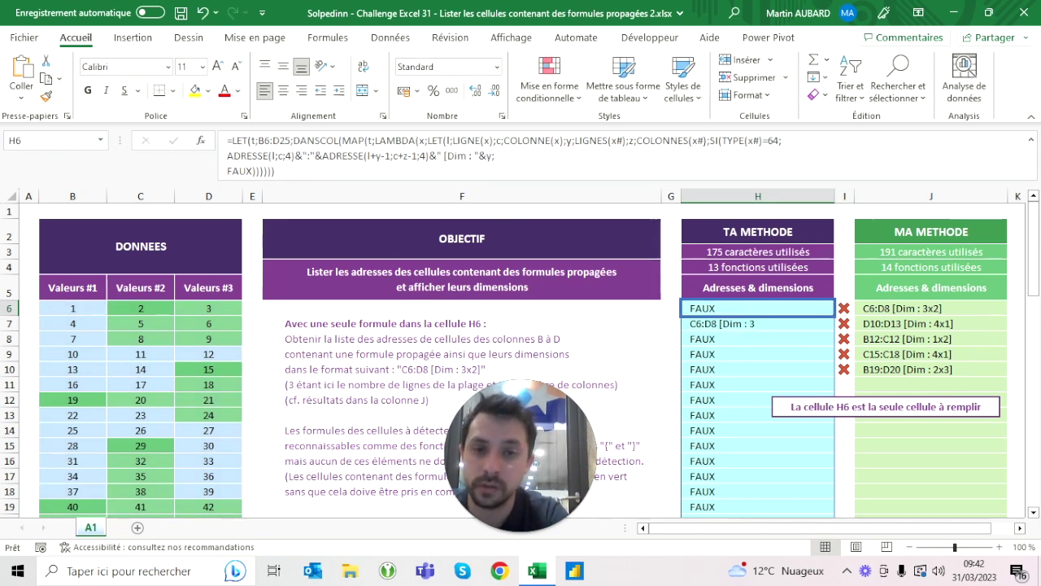
# Step: Finish the label with "x", column count z and "]", giving C6:D8 [Dim : 3x2]
pyautogui.click(493, 155)
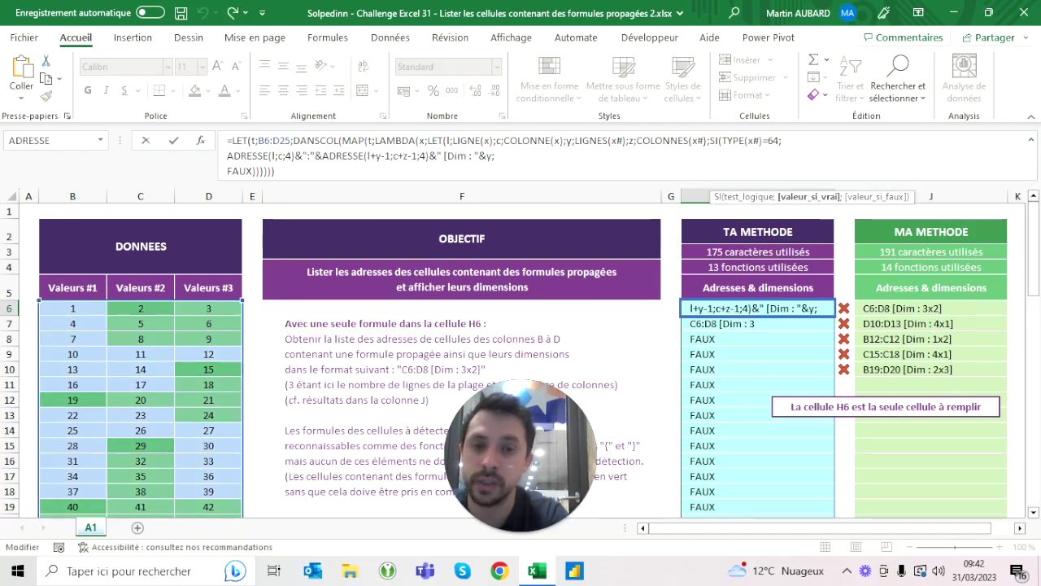
pyautogui.write('&"x"')
pyautogui.press('Return')
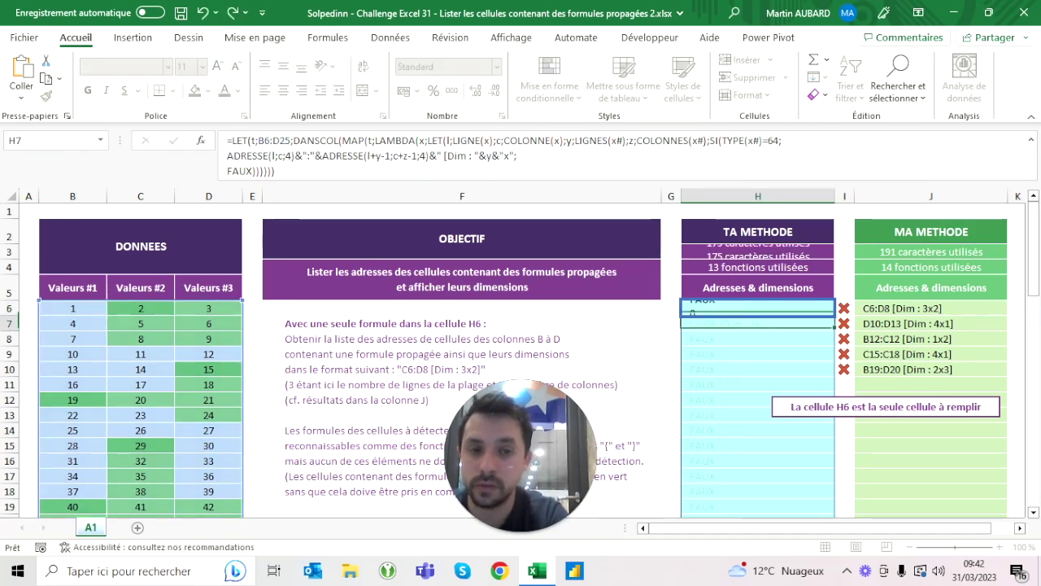
pyautogui.press('Up')
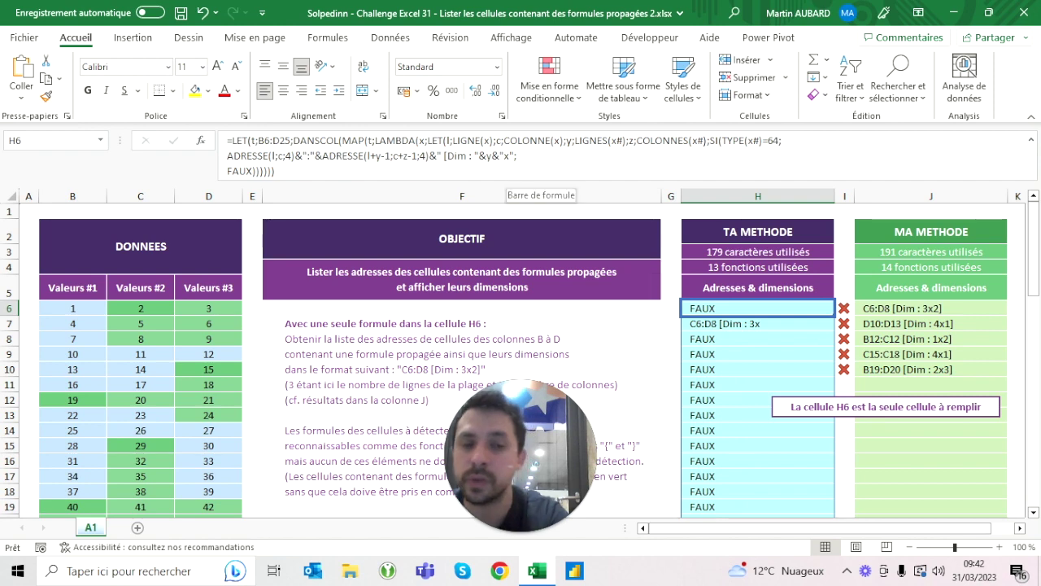
pyautogui.click(513, 154)
pyautogui.write('&z')
pyautogui.hotkey('ctrl', 'Return')
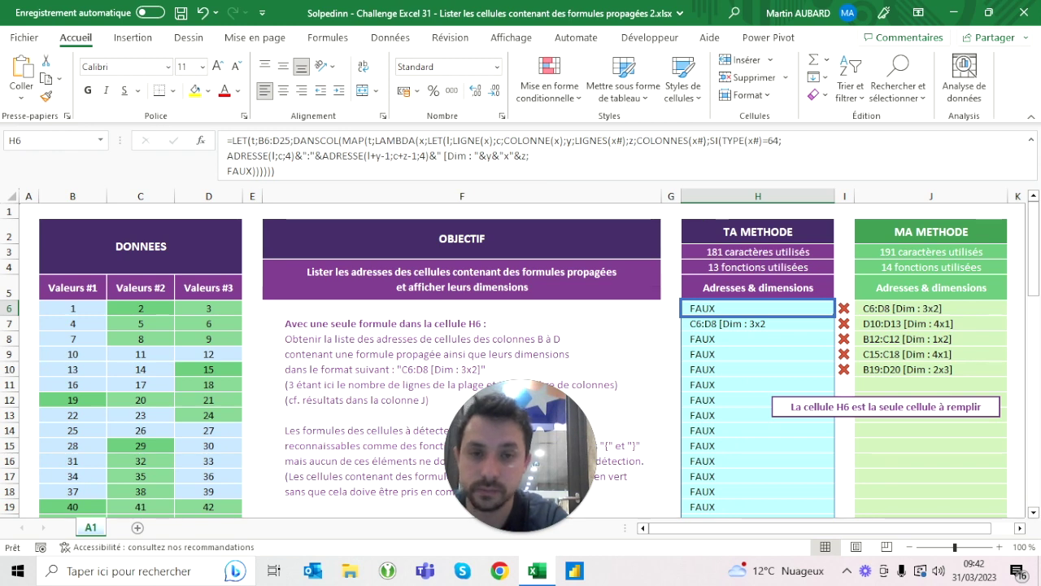
pyautogui.click(529, 155)
pyautogui.write('&"]"')
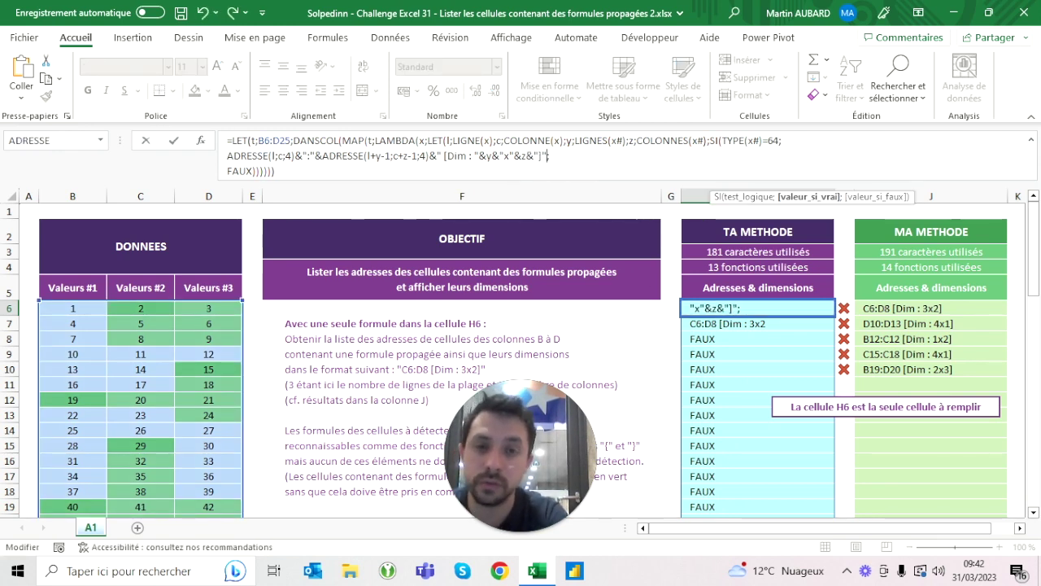
pyautogui.press('Return')
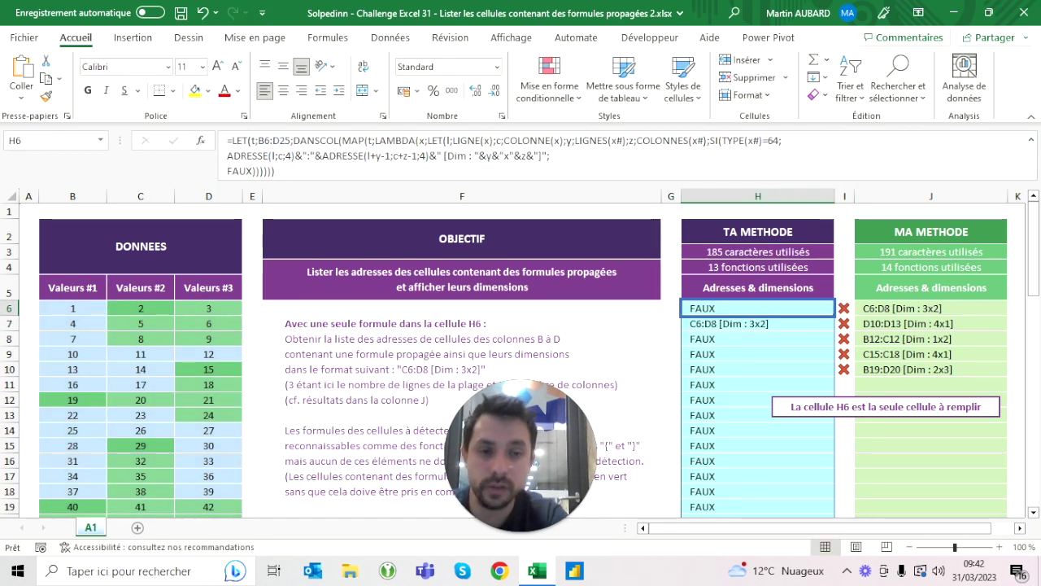
pyautogui.click(757, 323)
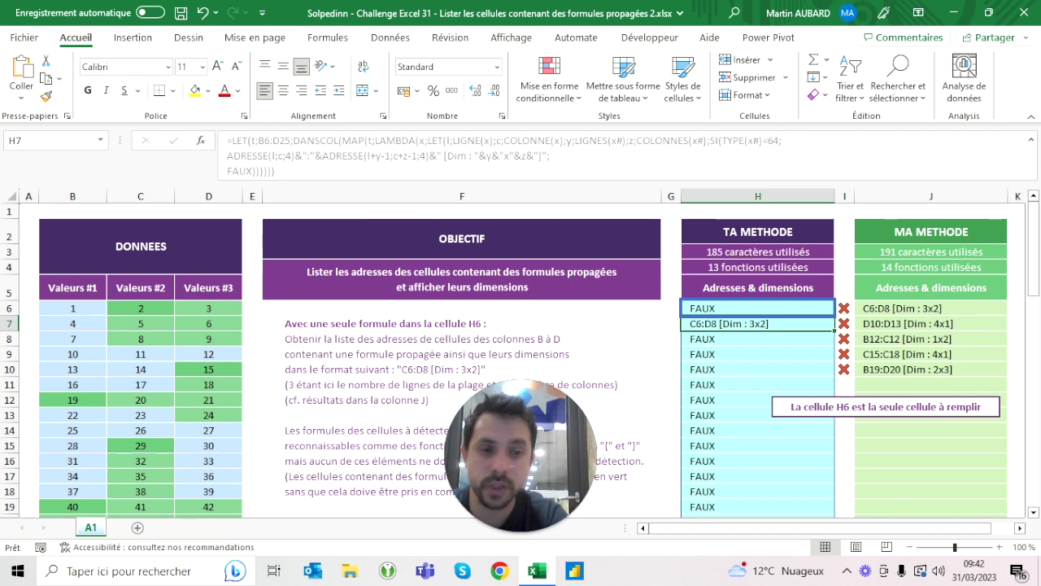
pyautogui.click(930, 308)
pyautogui.scroll(-1, 521, 358)
pyautogui.hscroll(1, 520, 358)
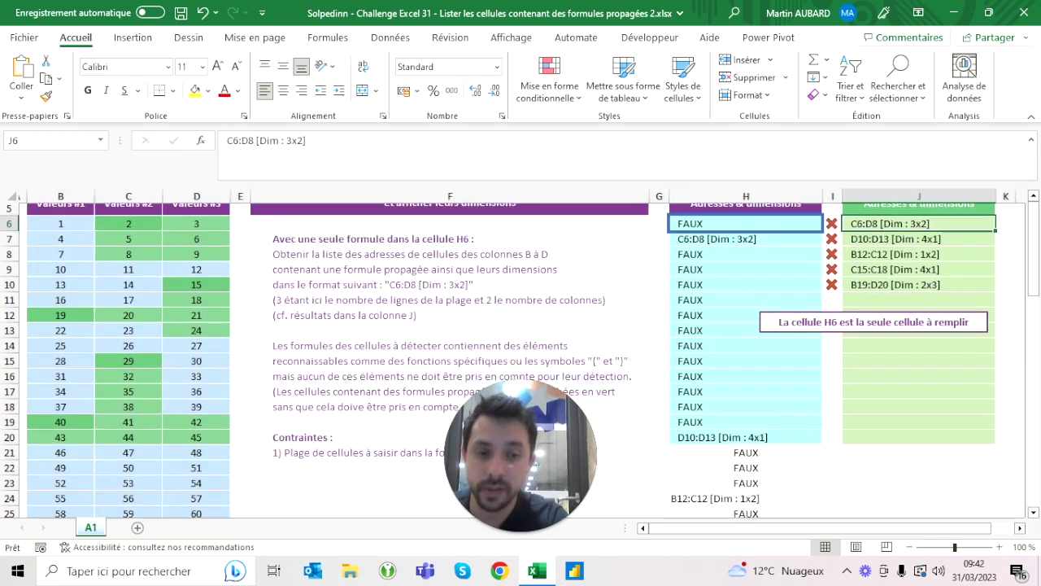
pyautogui.click(745, 437)
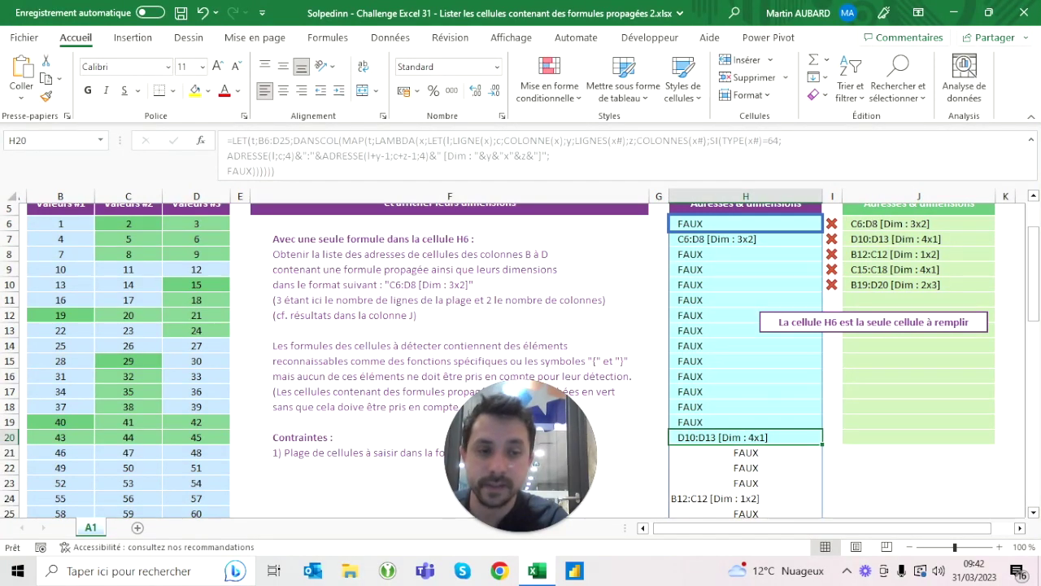
pyautogui.scroll(2, 521, 358)
pyautogui.moveTo(196, 369); pyautogui.dragTo(196, 415)
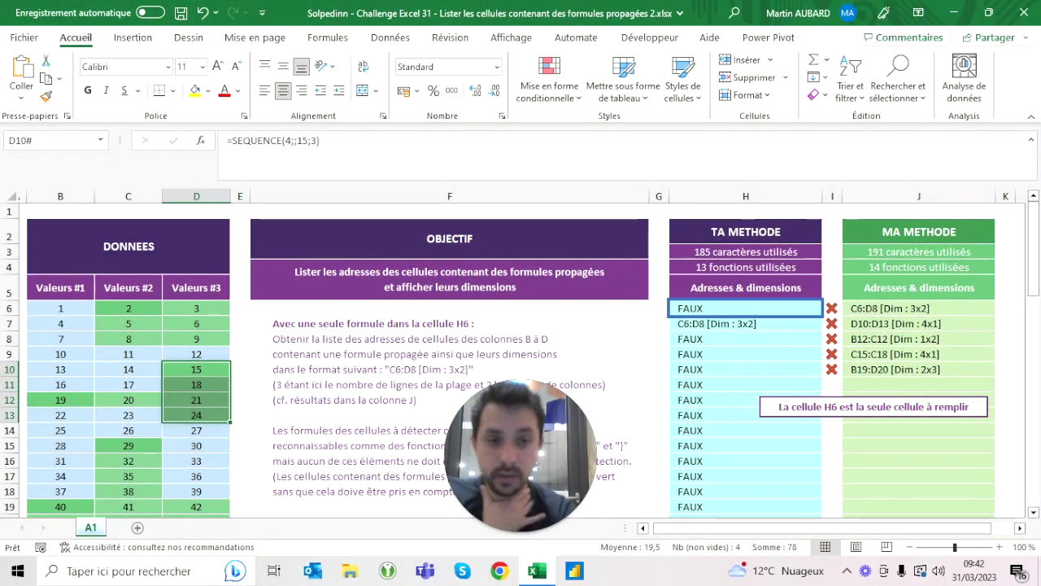
pyautogui.click(745, 287)
pyautogui.click(745, 307)
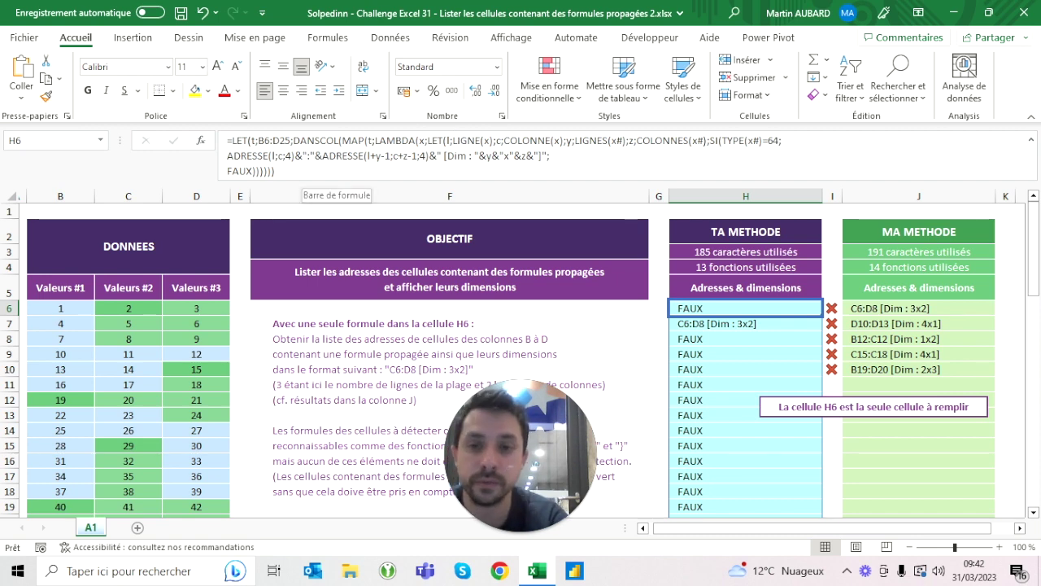
pyautogui.click(292, 140)
# Step: Name the mapped result a in the LET and return a at the formula's end
pyautogui.write('a;')
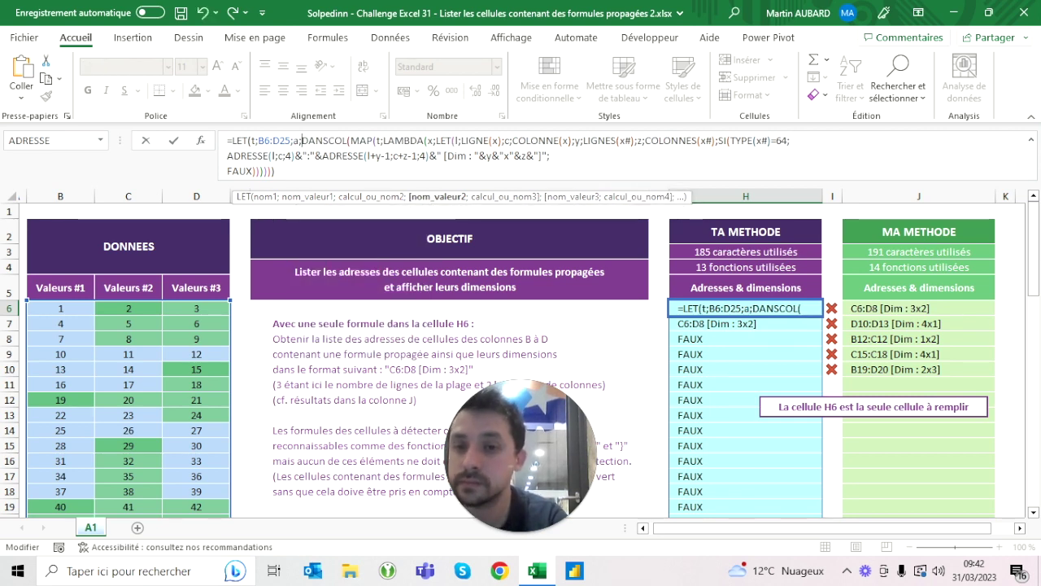
pyautogui.click(293, 140)
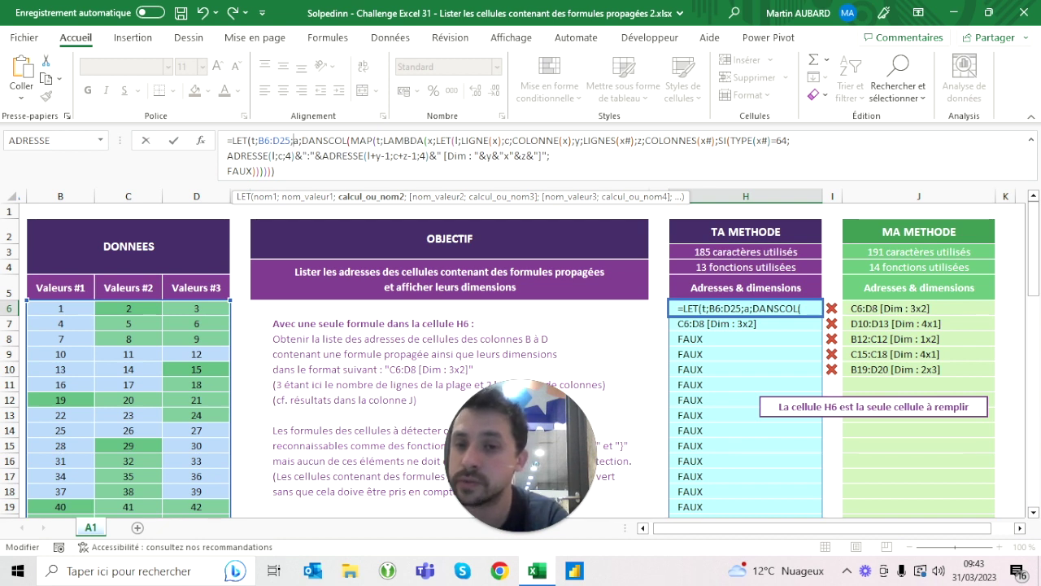
pyautogui.click(301, 141)
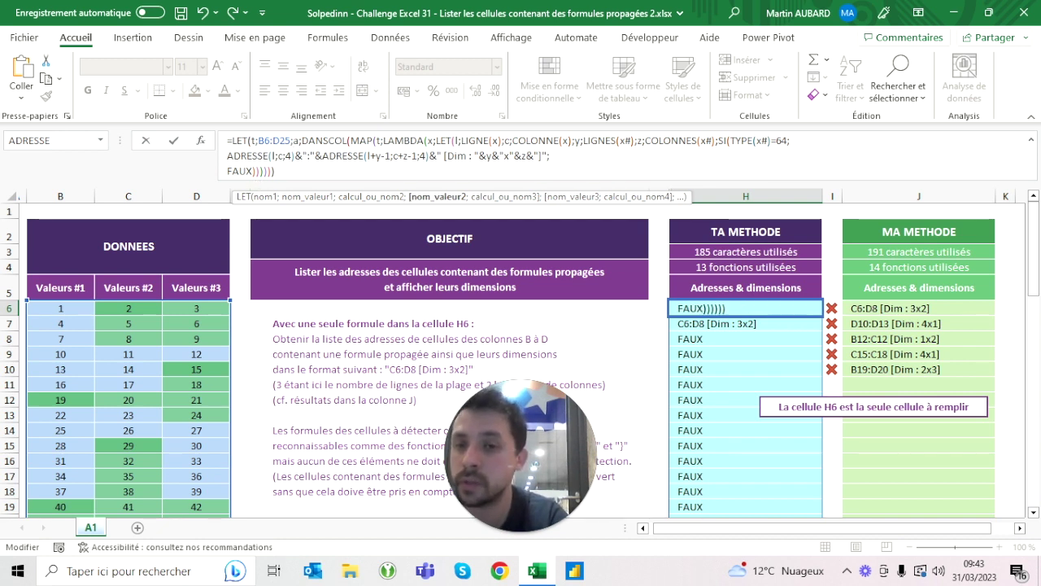
pyautogui.hotkey('ctrl', 'End')
pyautogui.write(';a)')
pyautogui.press('Return')
pyautogui.click(745, 307)
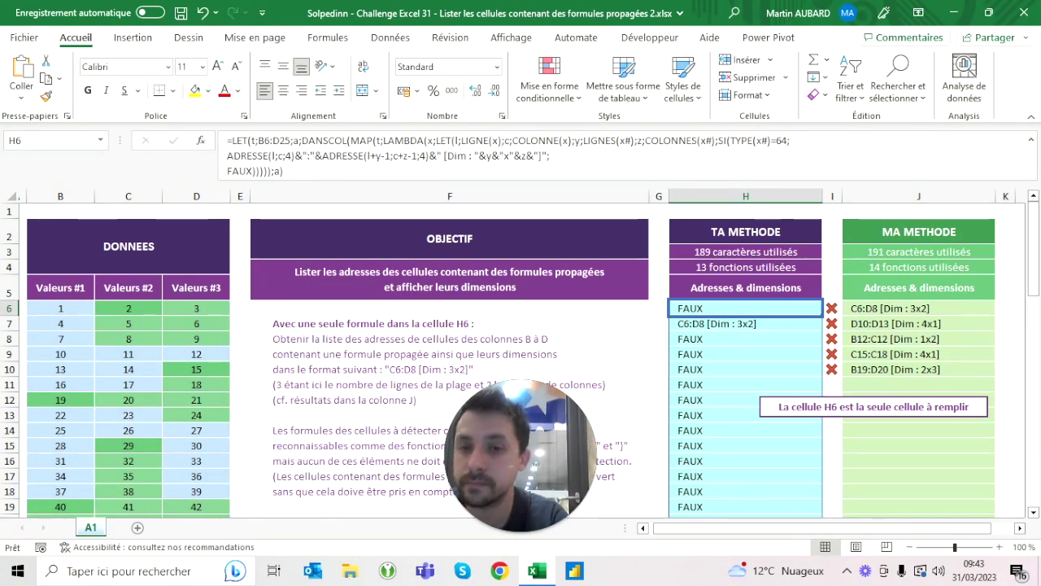
# Step: Wrap the result in FILTRE(a;a<>FAUX) so five range labels spill, all checks green
pyautogui.press('F2')
pyautogui.press('Left')
pyautogui.press('BackSpace')
pyautogui.write('filtre(a;')
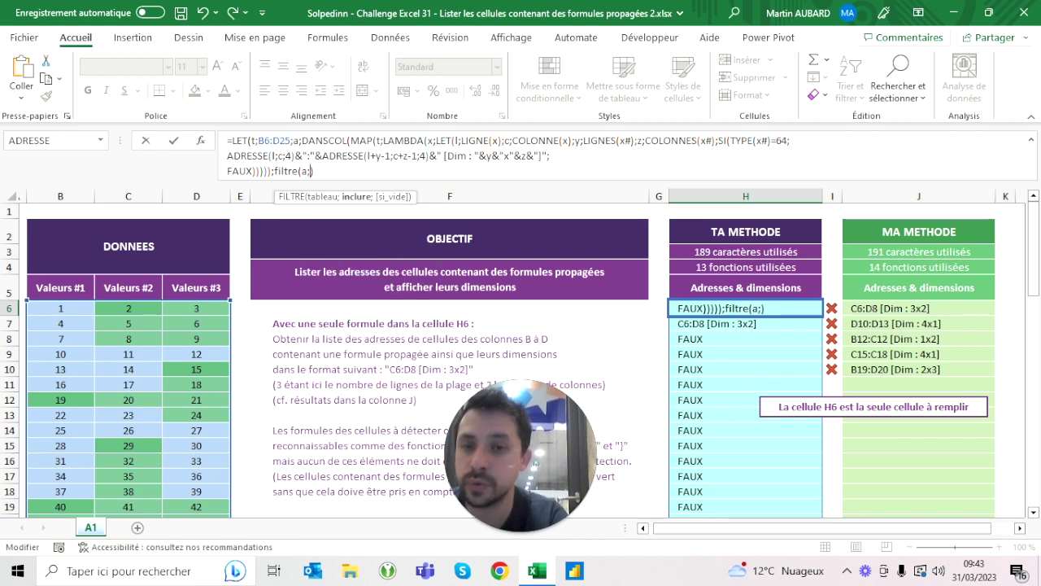
pyautogui.write('a')
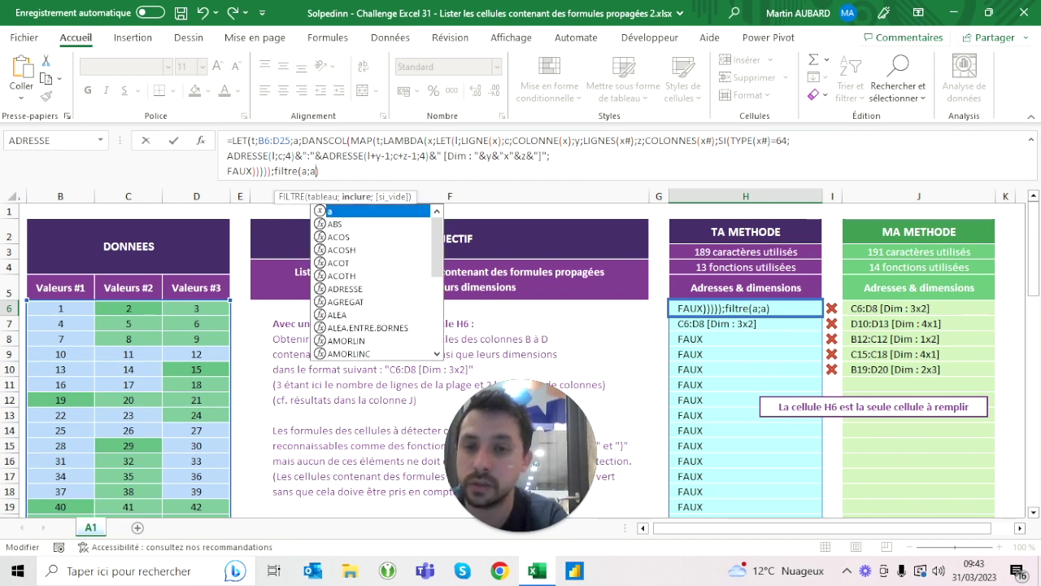
pyautogui.write('<>')
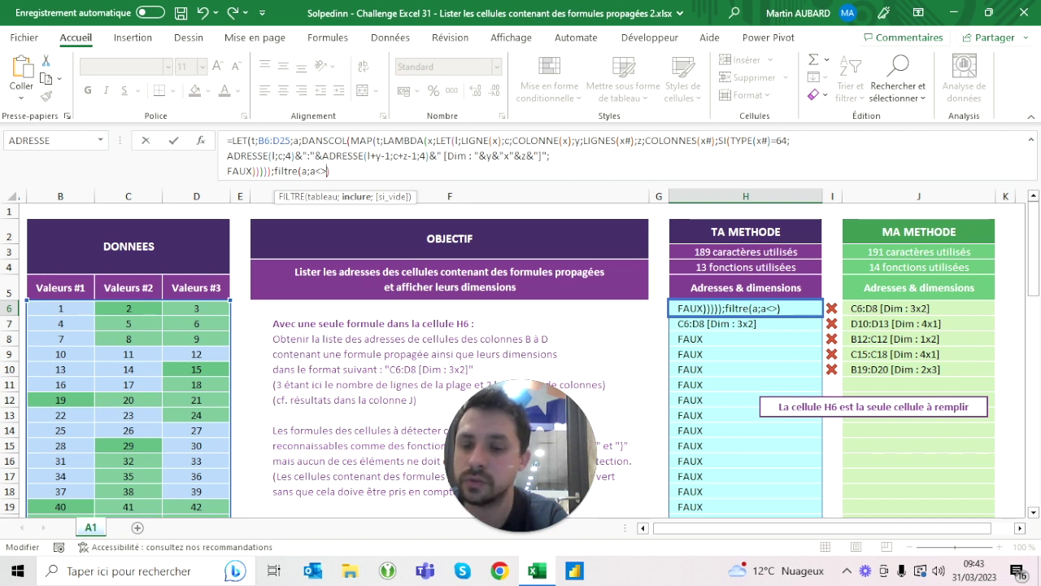
pyautogui.write('FAUX')
pyautogui.press('Return')
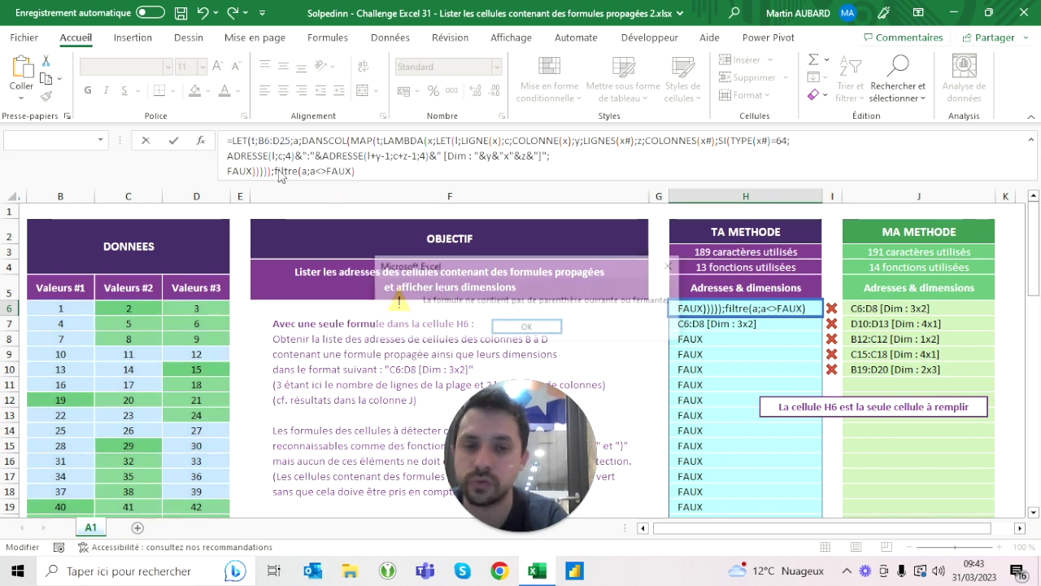
pyautogui.press('Return')
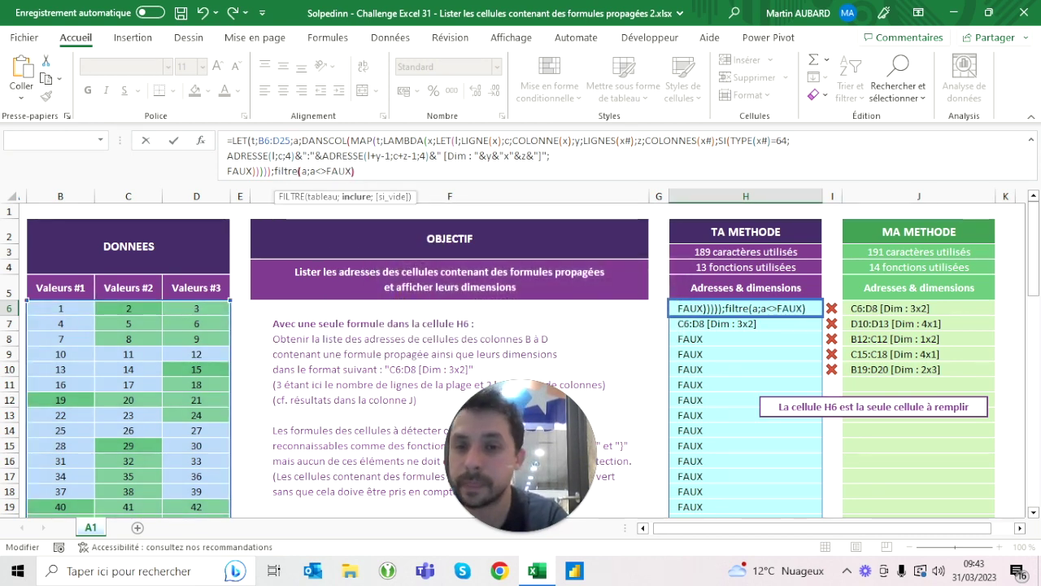
pyautogui.write(')')
pyautogui.press('Return')
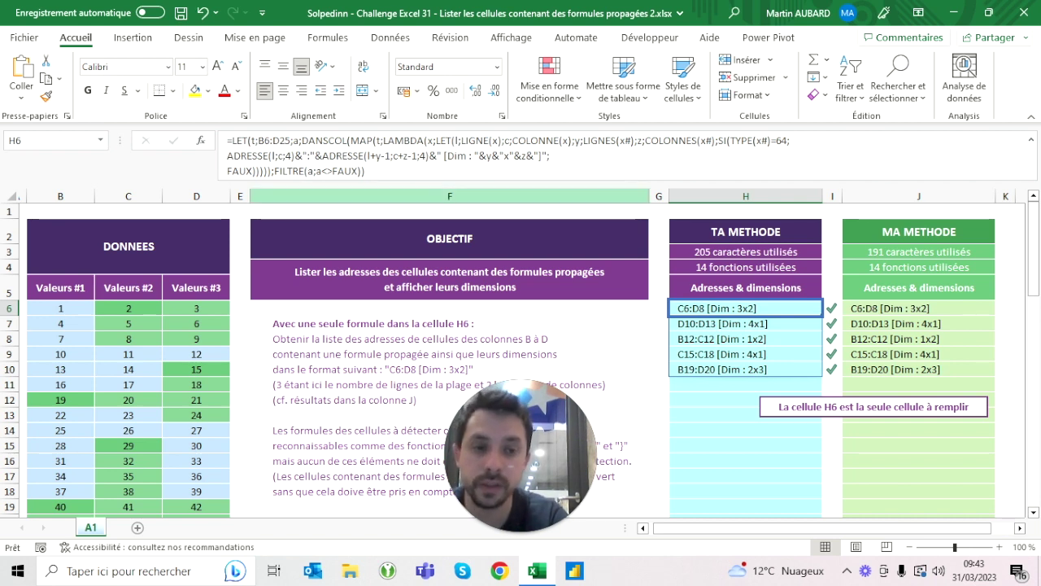
# Step: Delete the line breaks before ADRESSE and FAUX, then collapse the formula bar
pyautogui.click(365, 170)
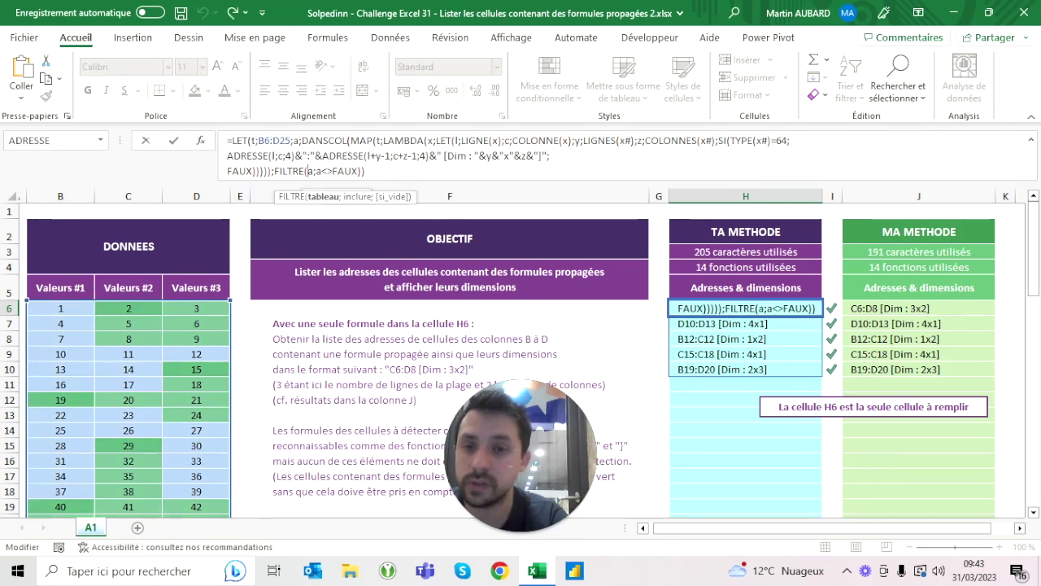
pyautogui.click(307, 171)
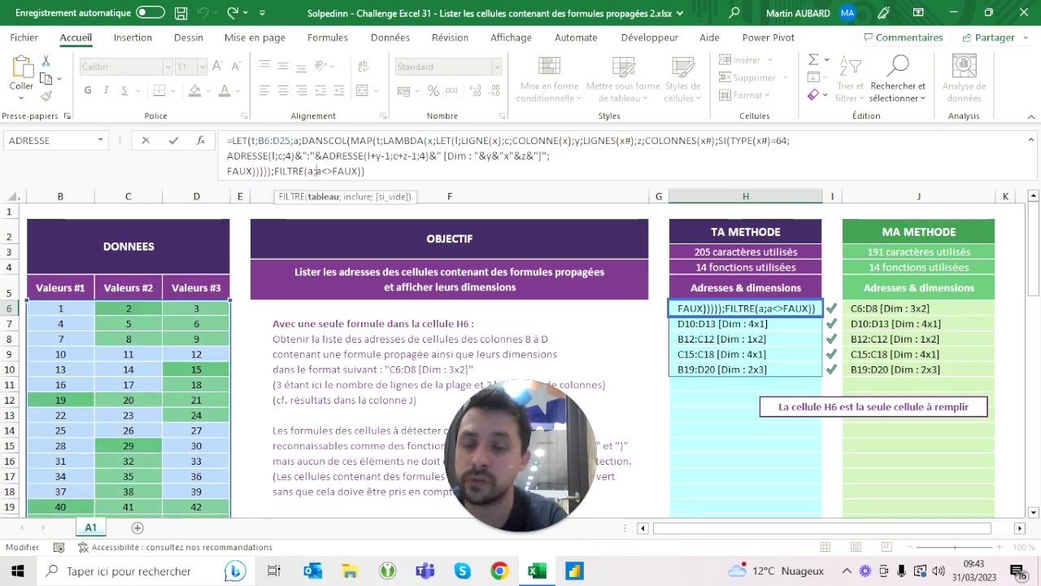
pyautogui.click(317, 171)
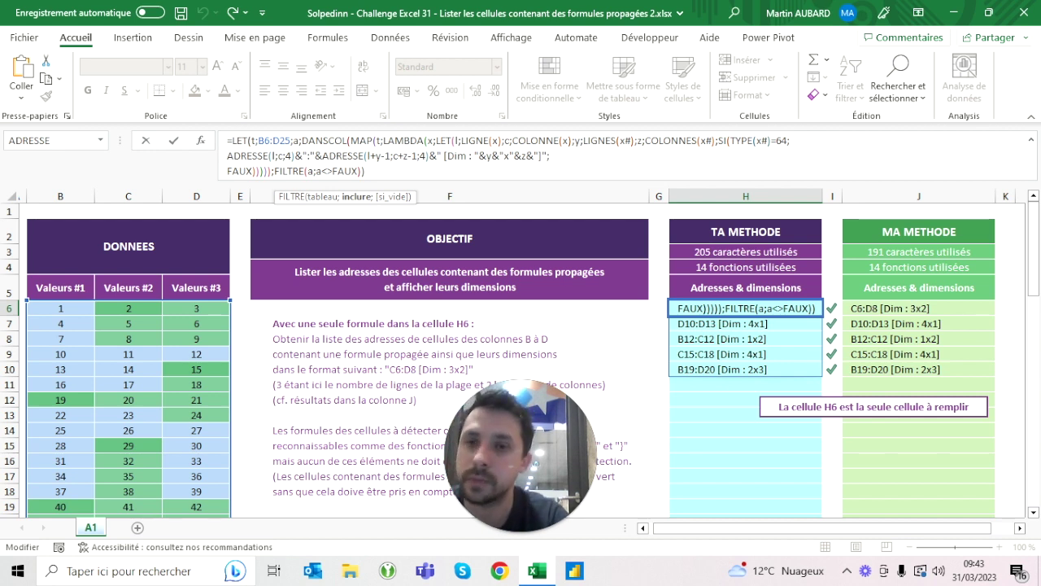
pyautogui.hotkey('ctrl', 'Return')
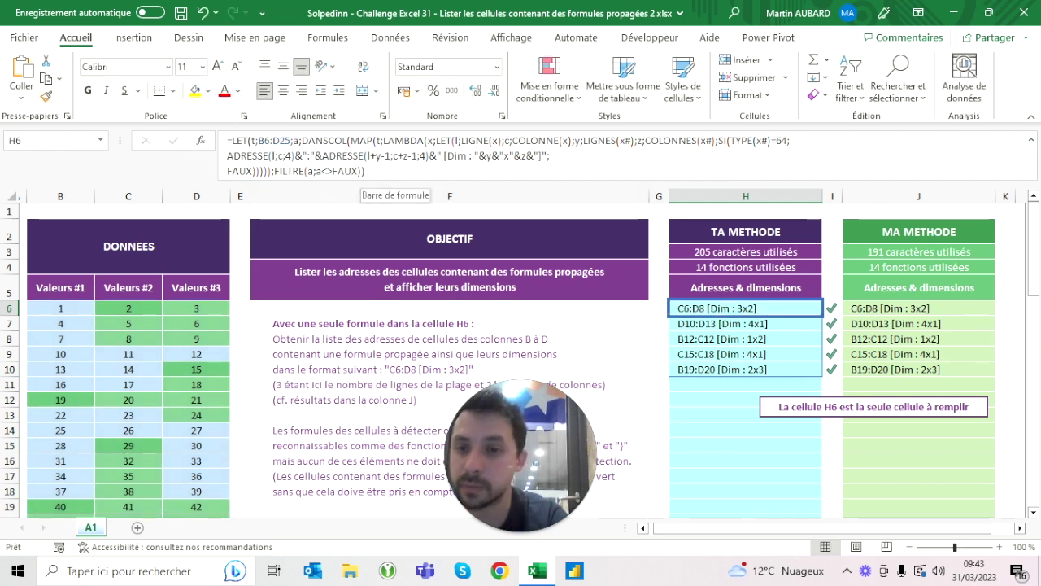
pyautogui.click(227, 170)
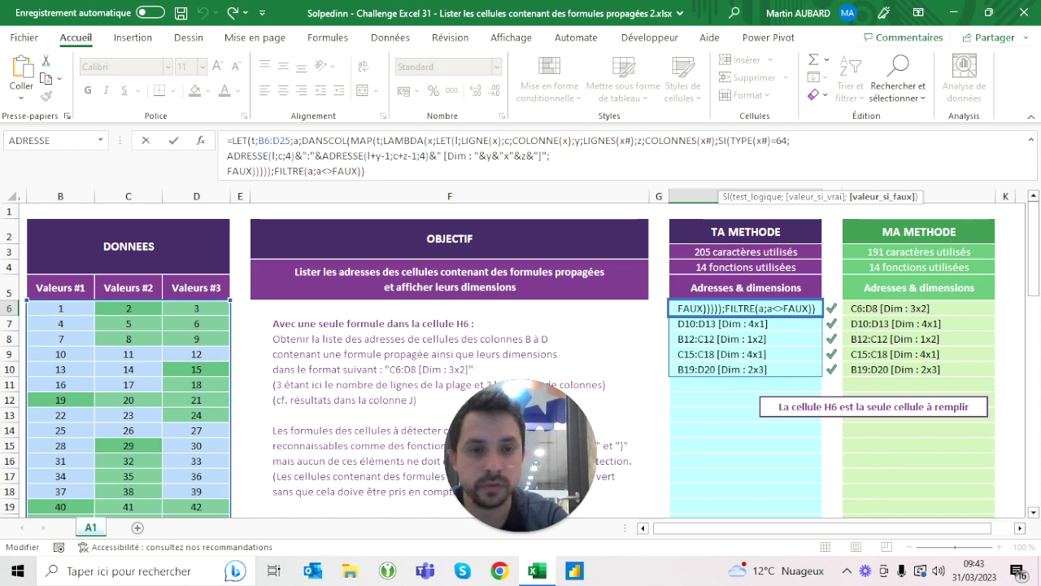
pyautogui.press('Escape')
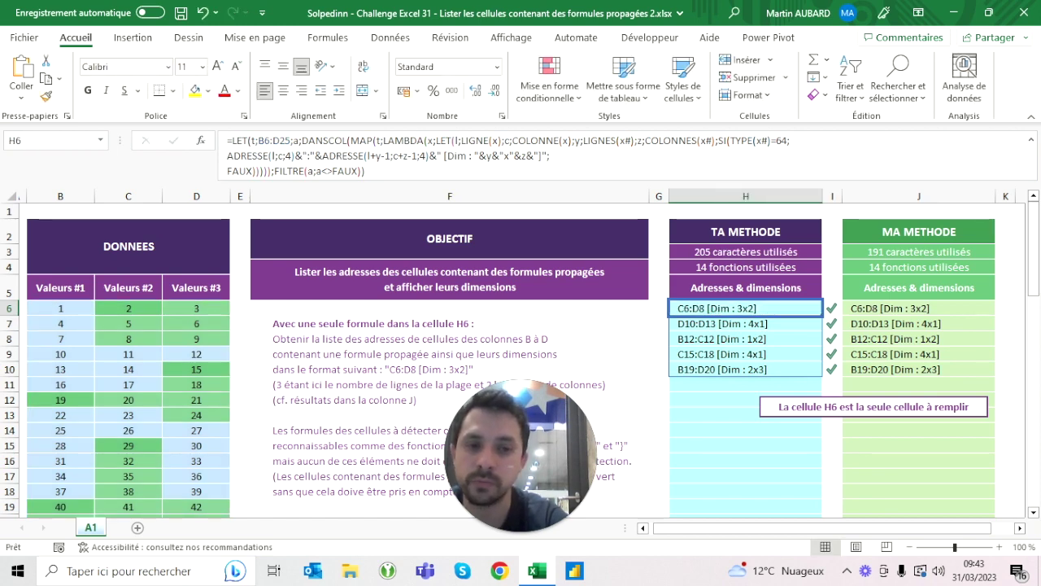
pyautogui.click(584, 155)
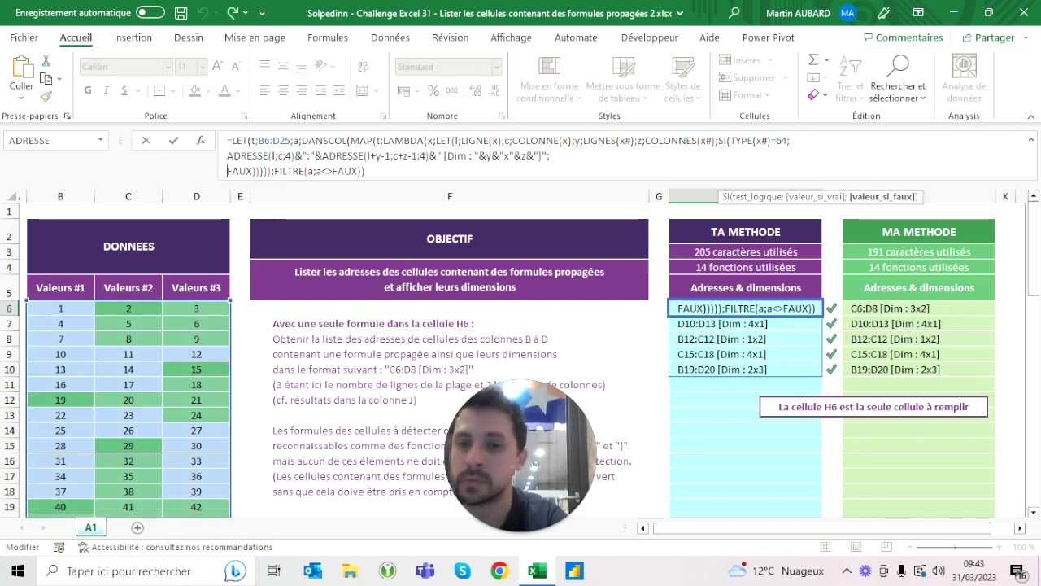
pyautogui.click(228, 156)
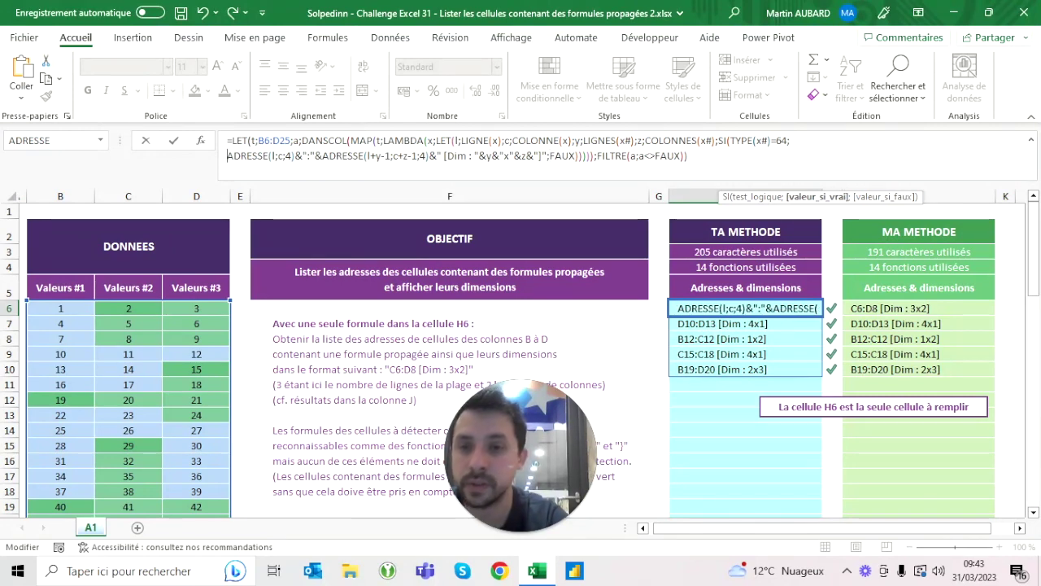
pyautogui.press('BackSpace')
pyautogui.hotkey('ctrl', 'Return')
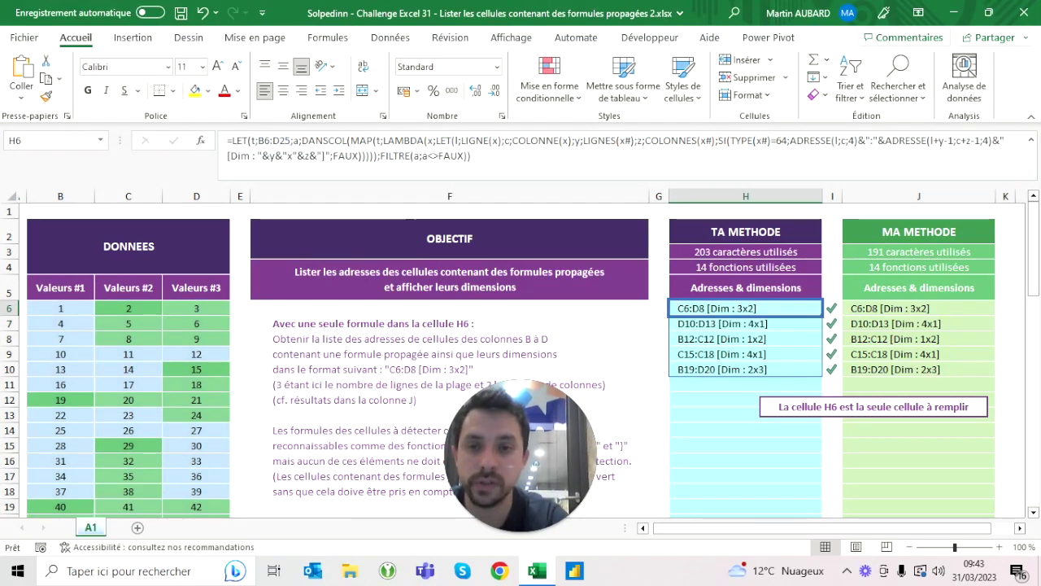
pyautogui.moveTo(261, 182); pyautogui.dragTo(261, 166)
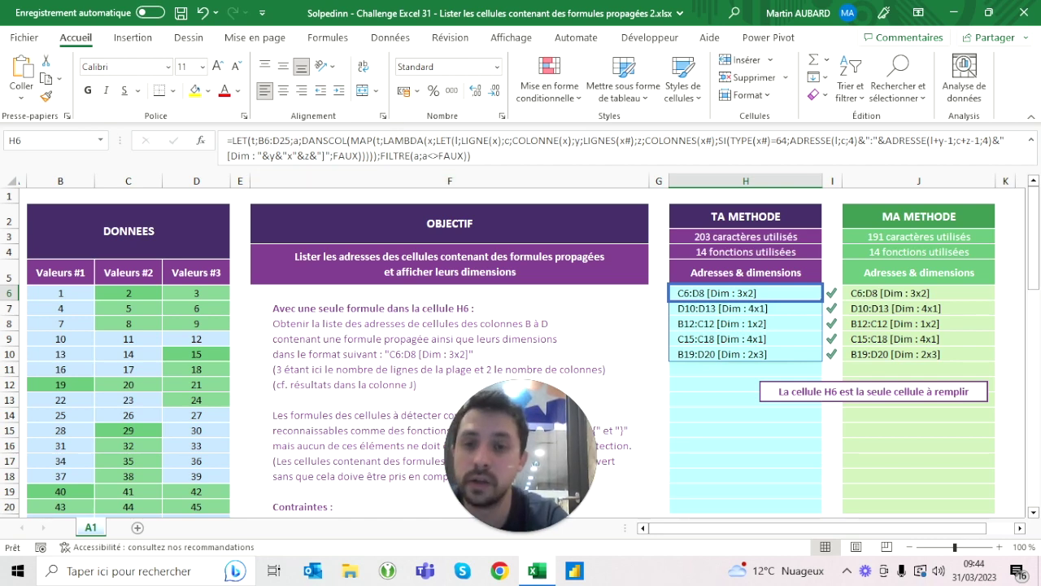
# Step: Delete FAUX from the SI's false argument after "]";, trimming H6's formula
pyautogui.click(355, 155)
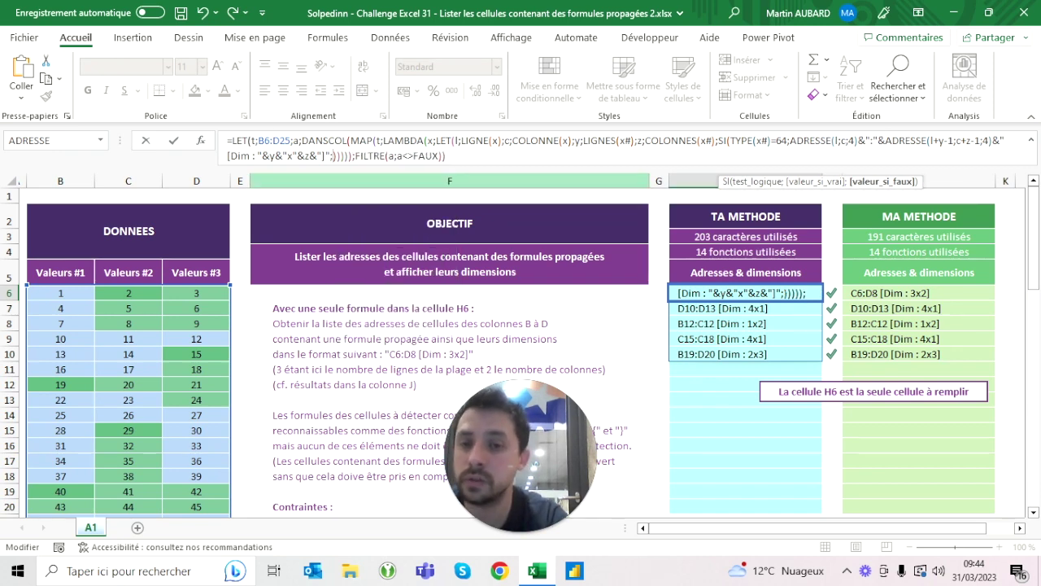
pyautogui.press('BackSpace')
pyautogui.hotkey('ctrl', 'Return')
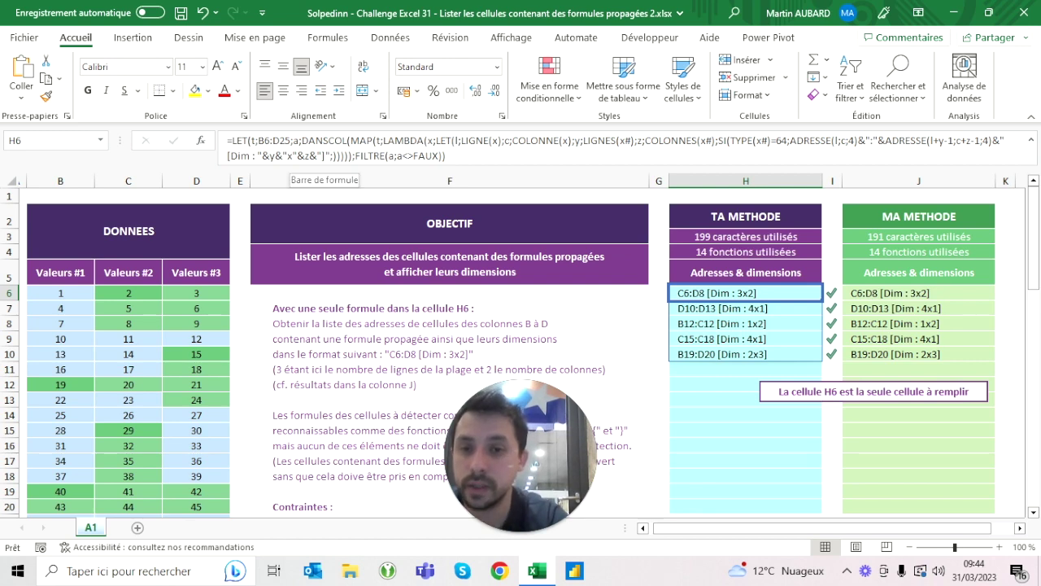
pyautogui.press('F2')
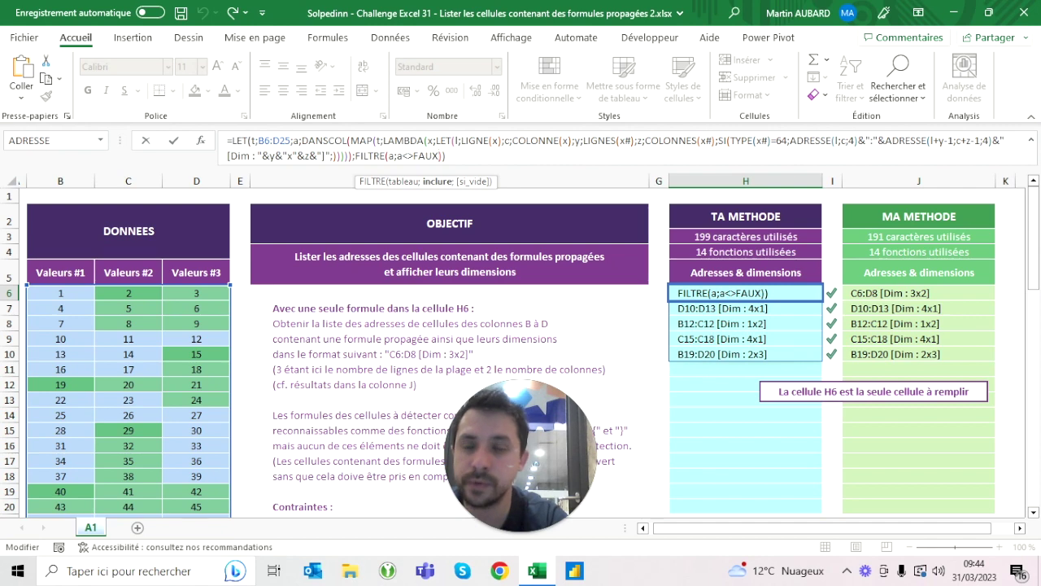
# Step: Replace the FILTRE condition a<>FAUX with a>1, bringing H6's formula to 195 characters
pyautogui.press('BackSpace')
pyautogui.press('BackSpace')
pyautogui.press('BackSpace')
pyautogui.press('BackSpace')
pyautogui.press('BackSpace')
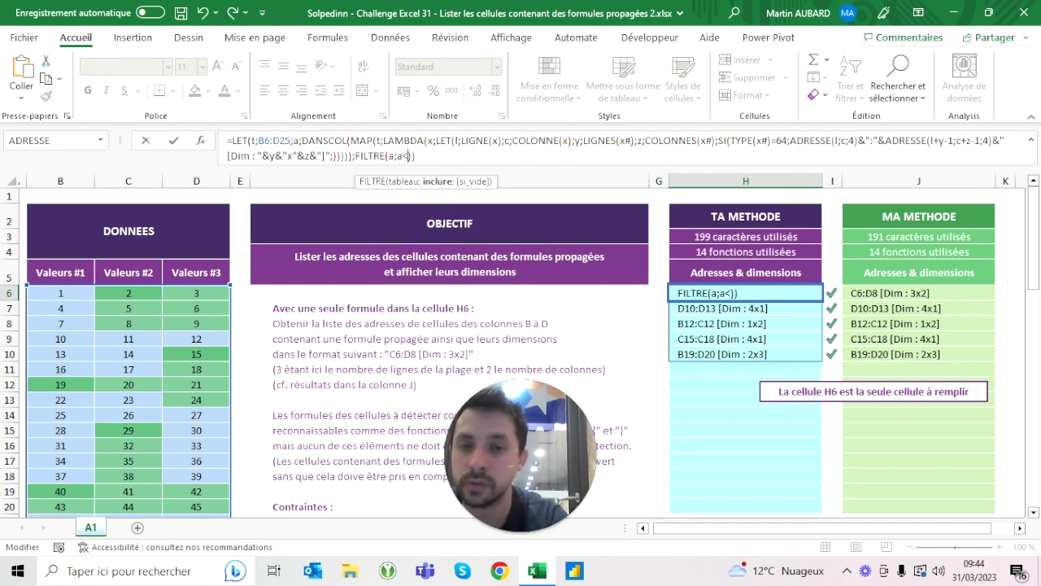
pyautogui.write('>')
pyautogui.write('1')
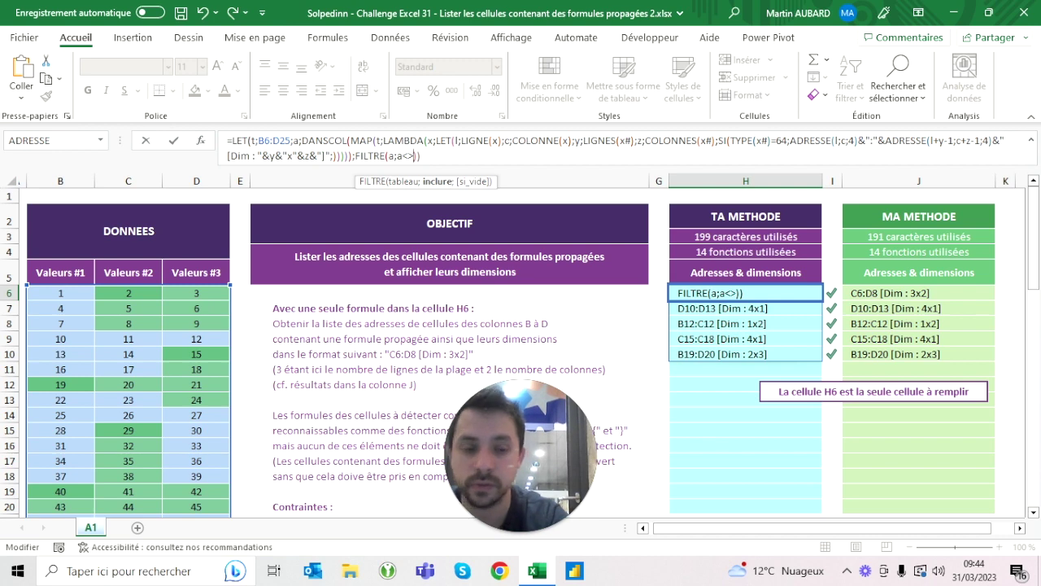
pyautogui.press('Return')
pyautogui.click(745, 293)
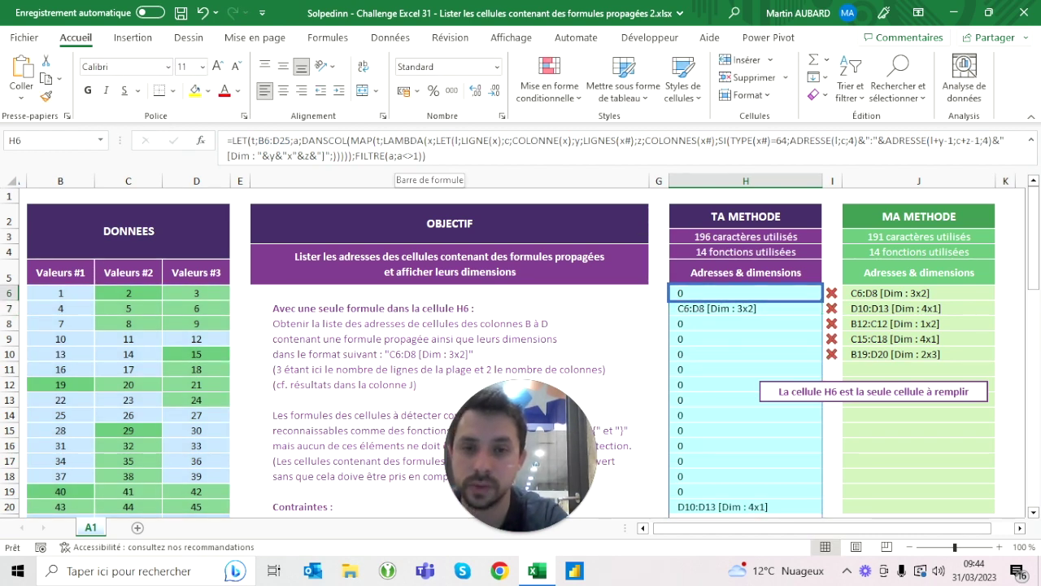
pyautogui.click(407, 155)
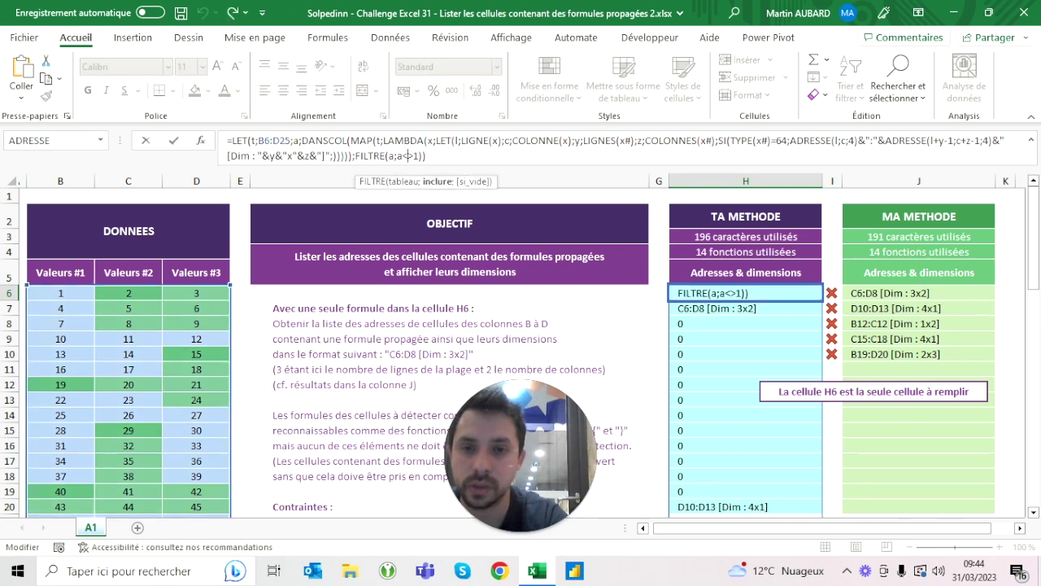
pyautogui.press('BackSpace')
pyautogui.hotkey('ctrl', 'Return')
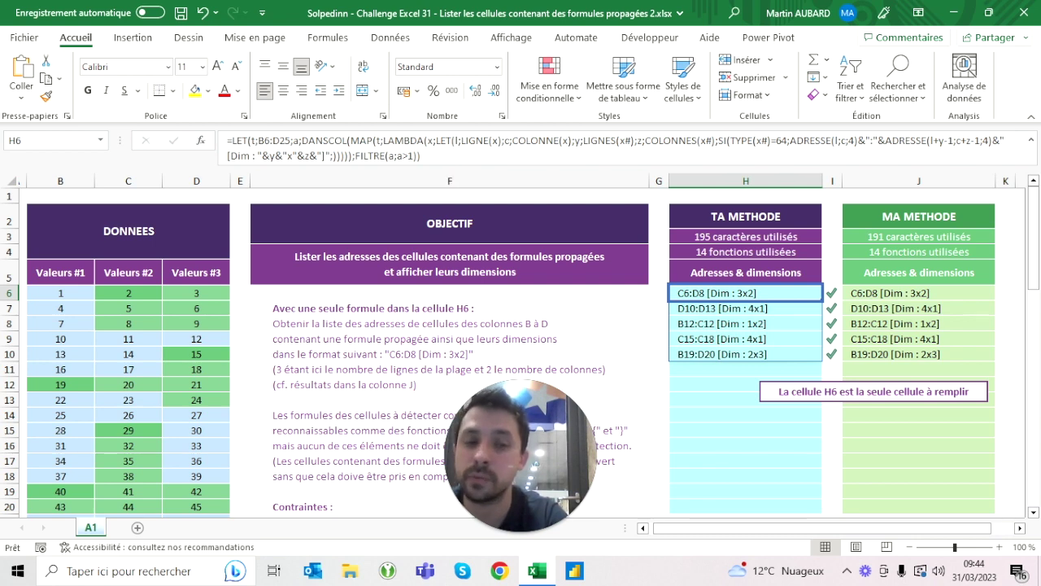
pyautogui.click(403, 155)
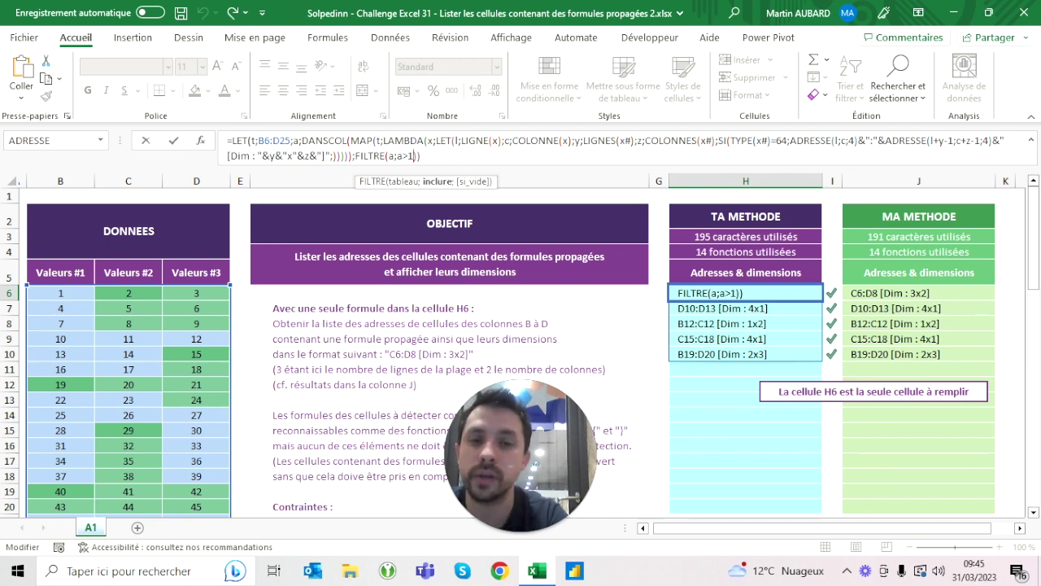
pyautogui.hotkey('ctrl', 'Return')
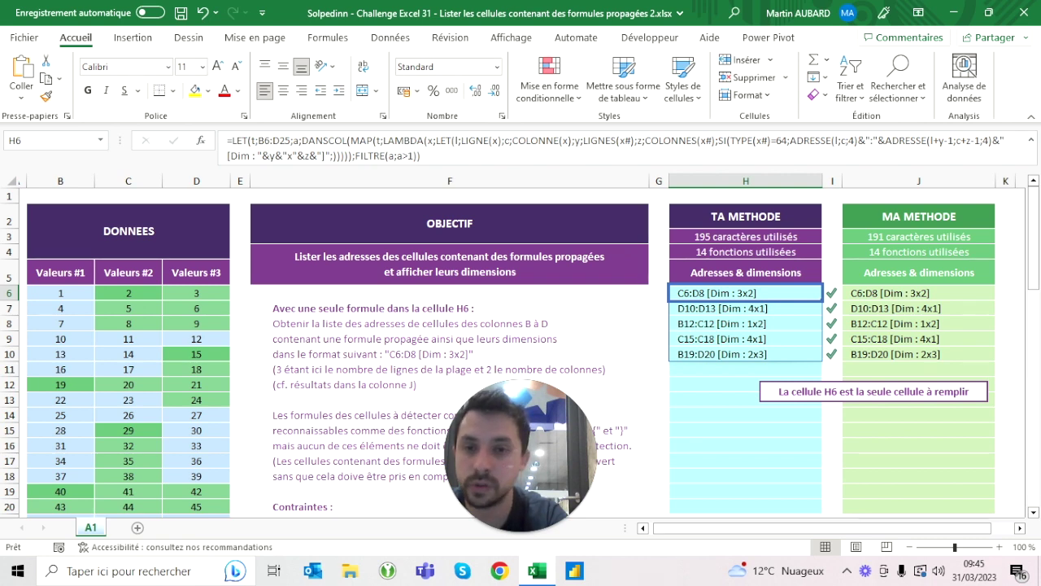
pyautogui.click(330, 154)
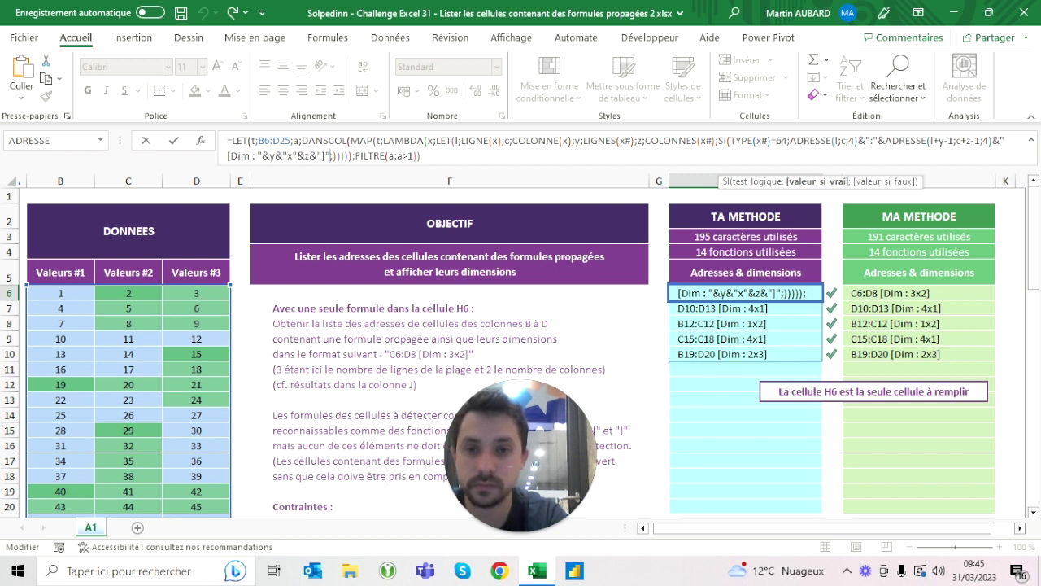
pyautogui.hotkey('ctrl', 'Return')
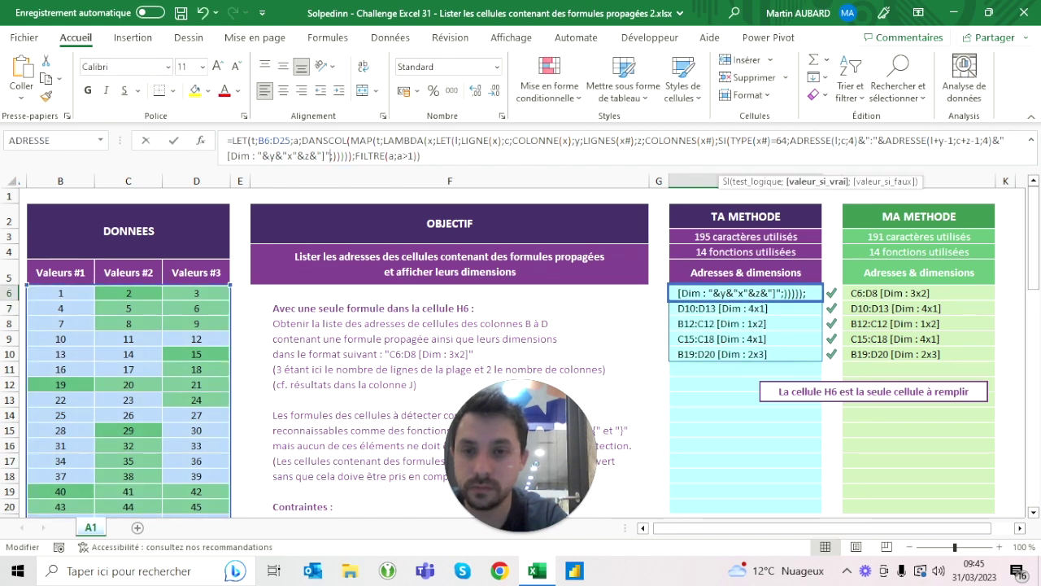
pyautogui.click(332, 155)
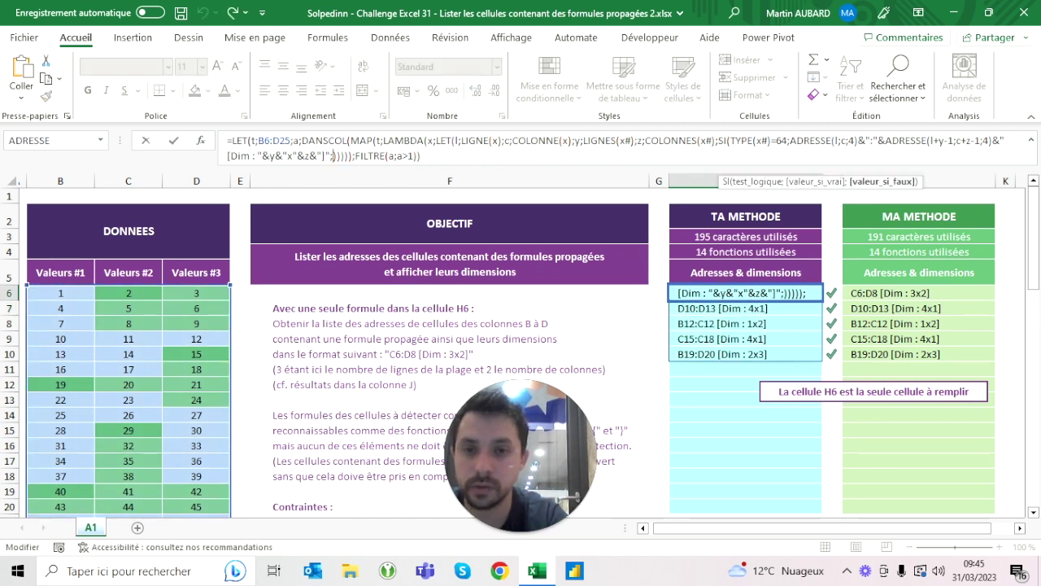
pyautogui.press('BackSpace')
pyautogui.hotkey('ctrl', 'Return')
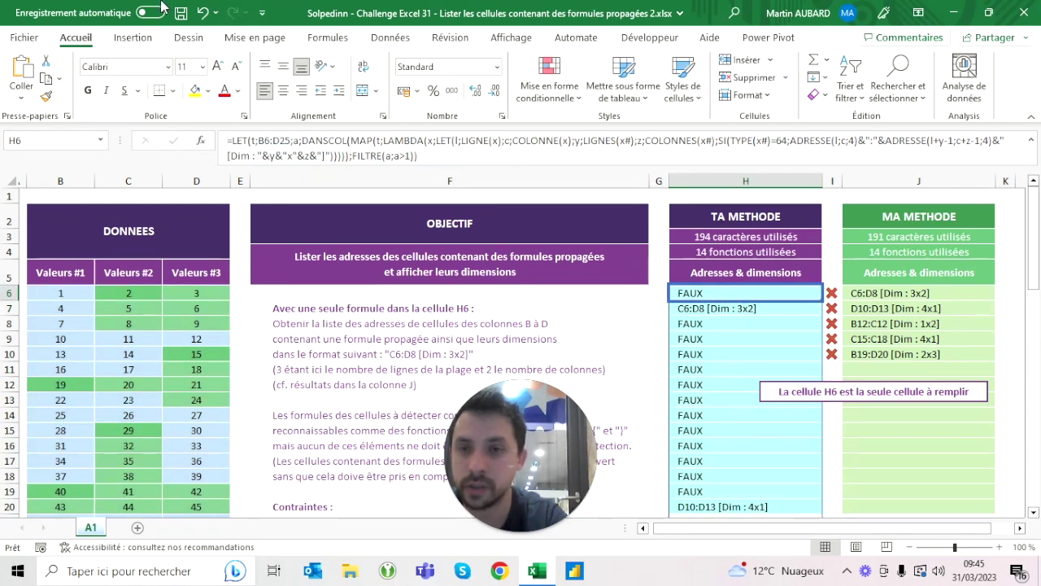
pyautogui.click(203, 13)
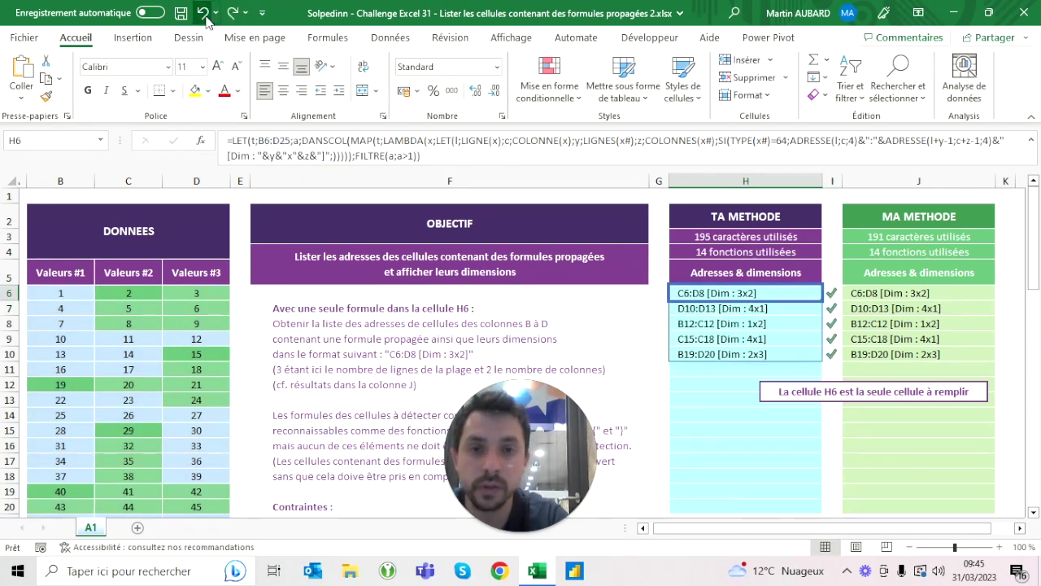